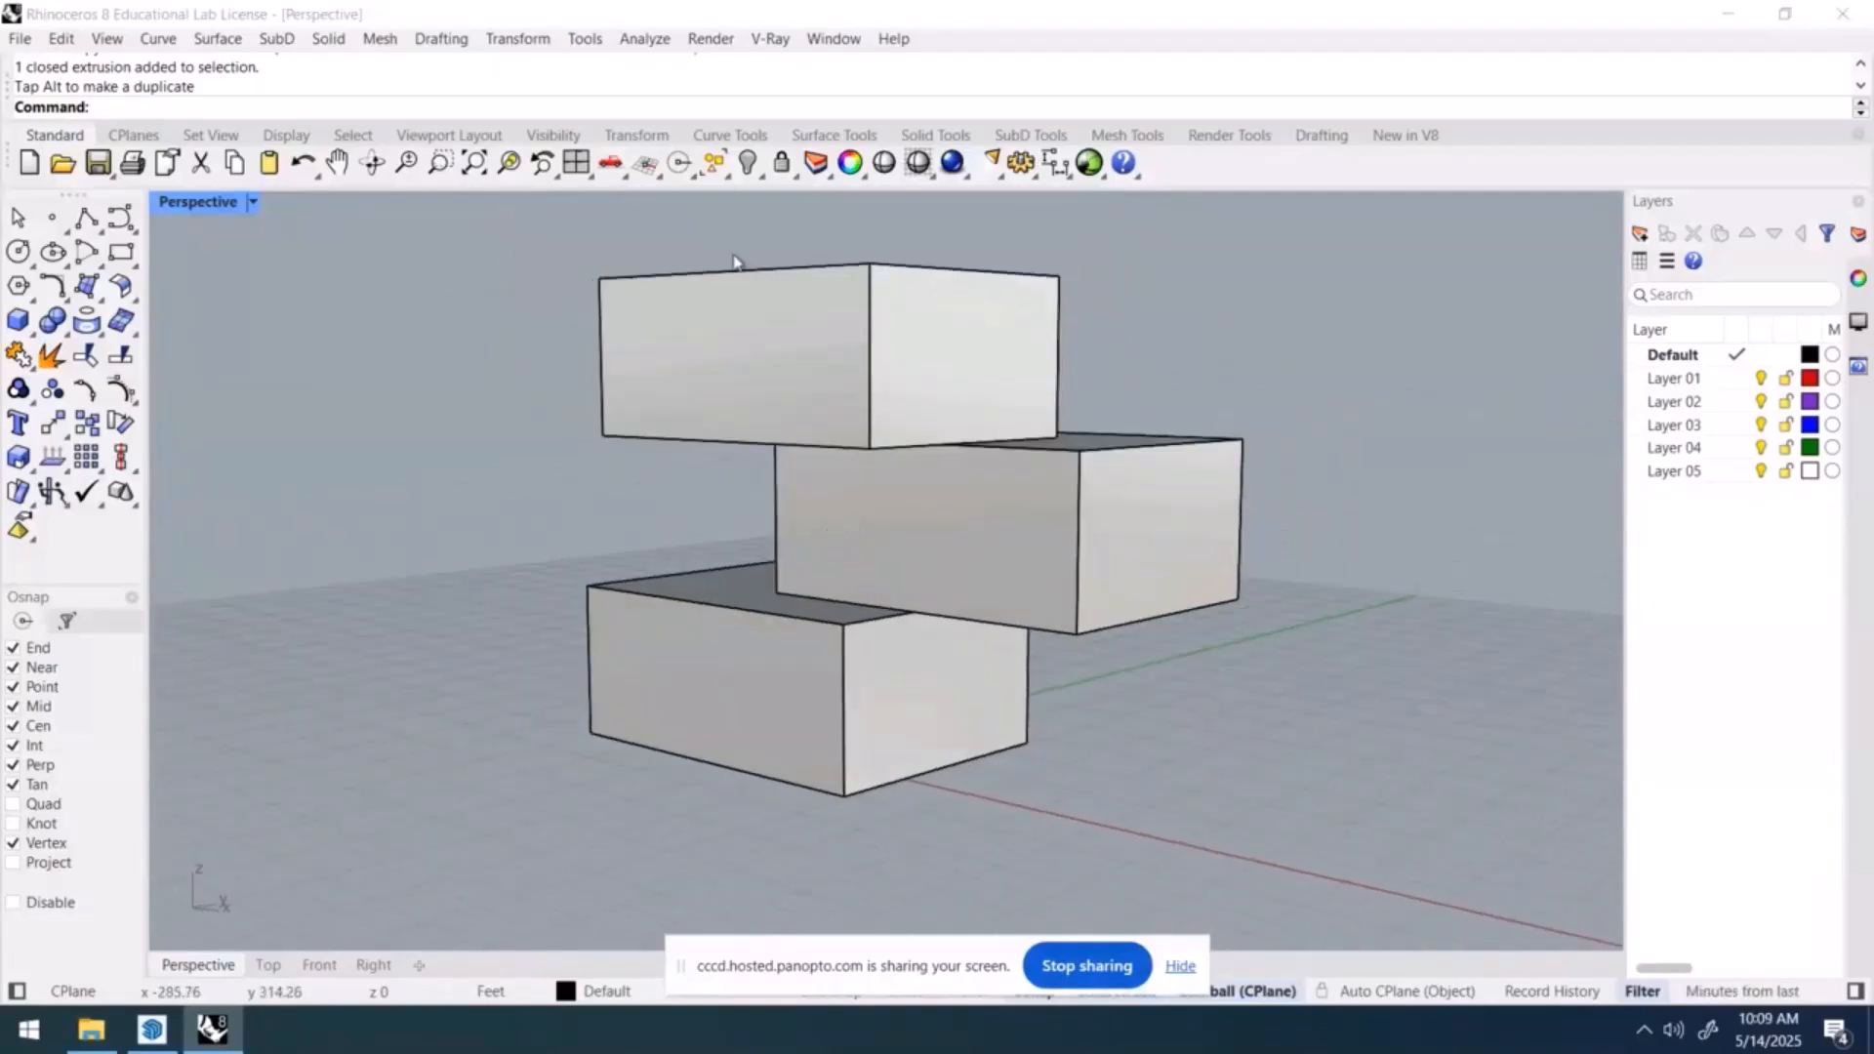
- Create a V-Ray infinite plane as the ground beneath the stacked boxes
left_click(769, 40)
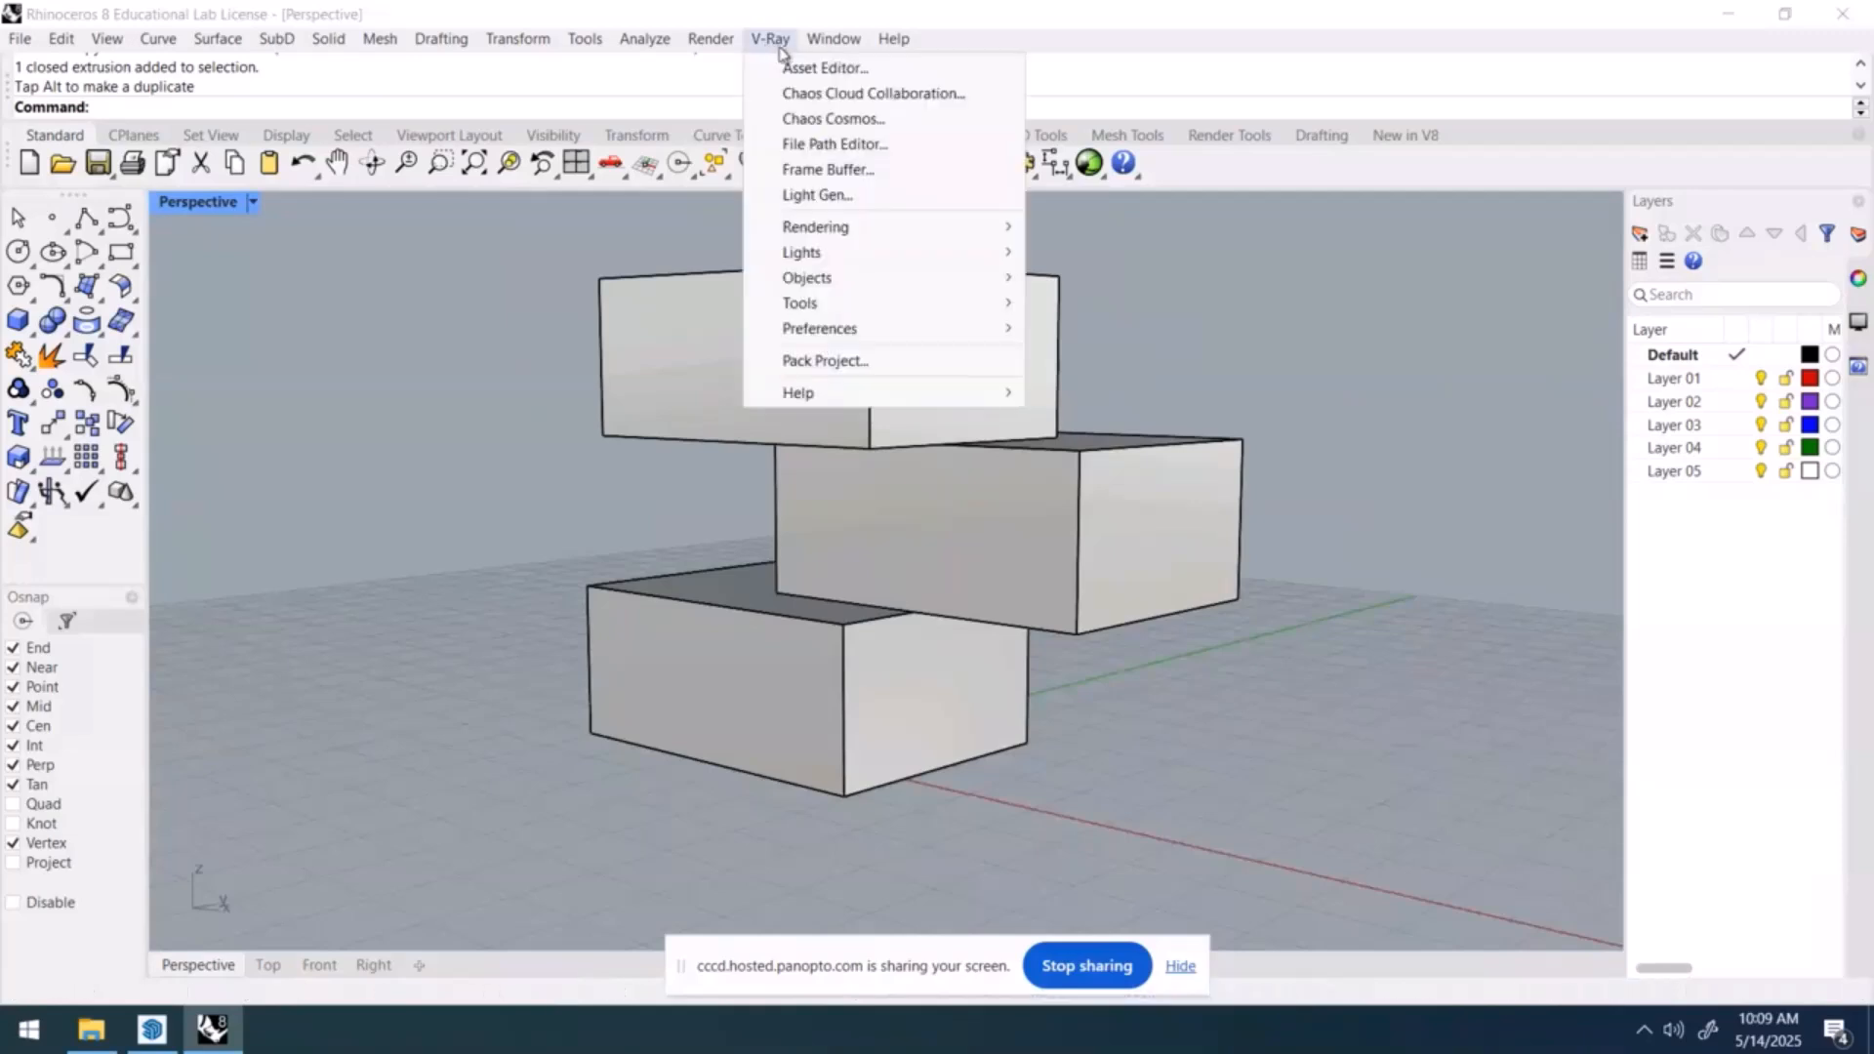
left_click(490, 300)
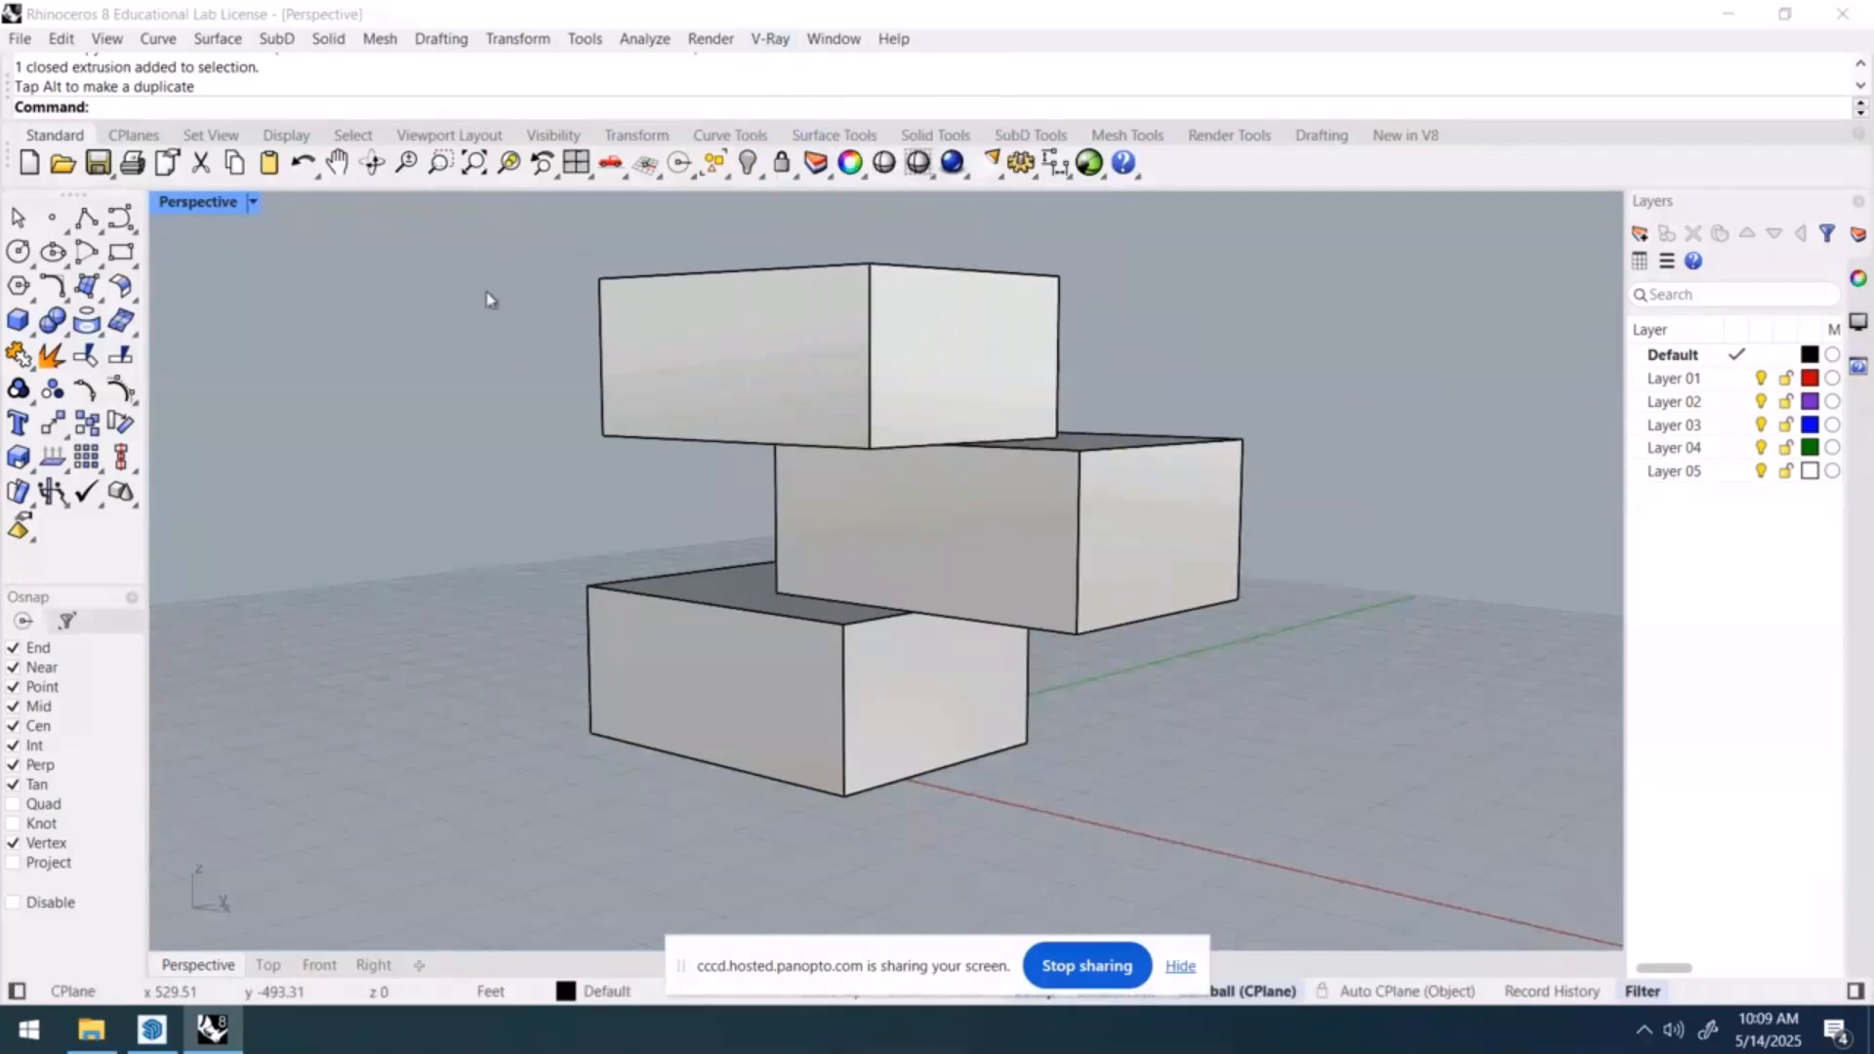
type("vrayInfinitePlane")
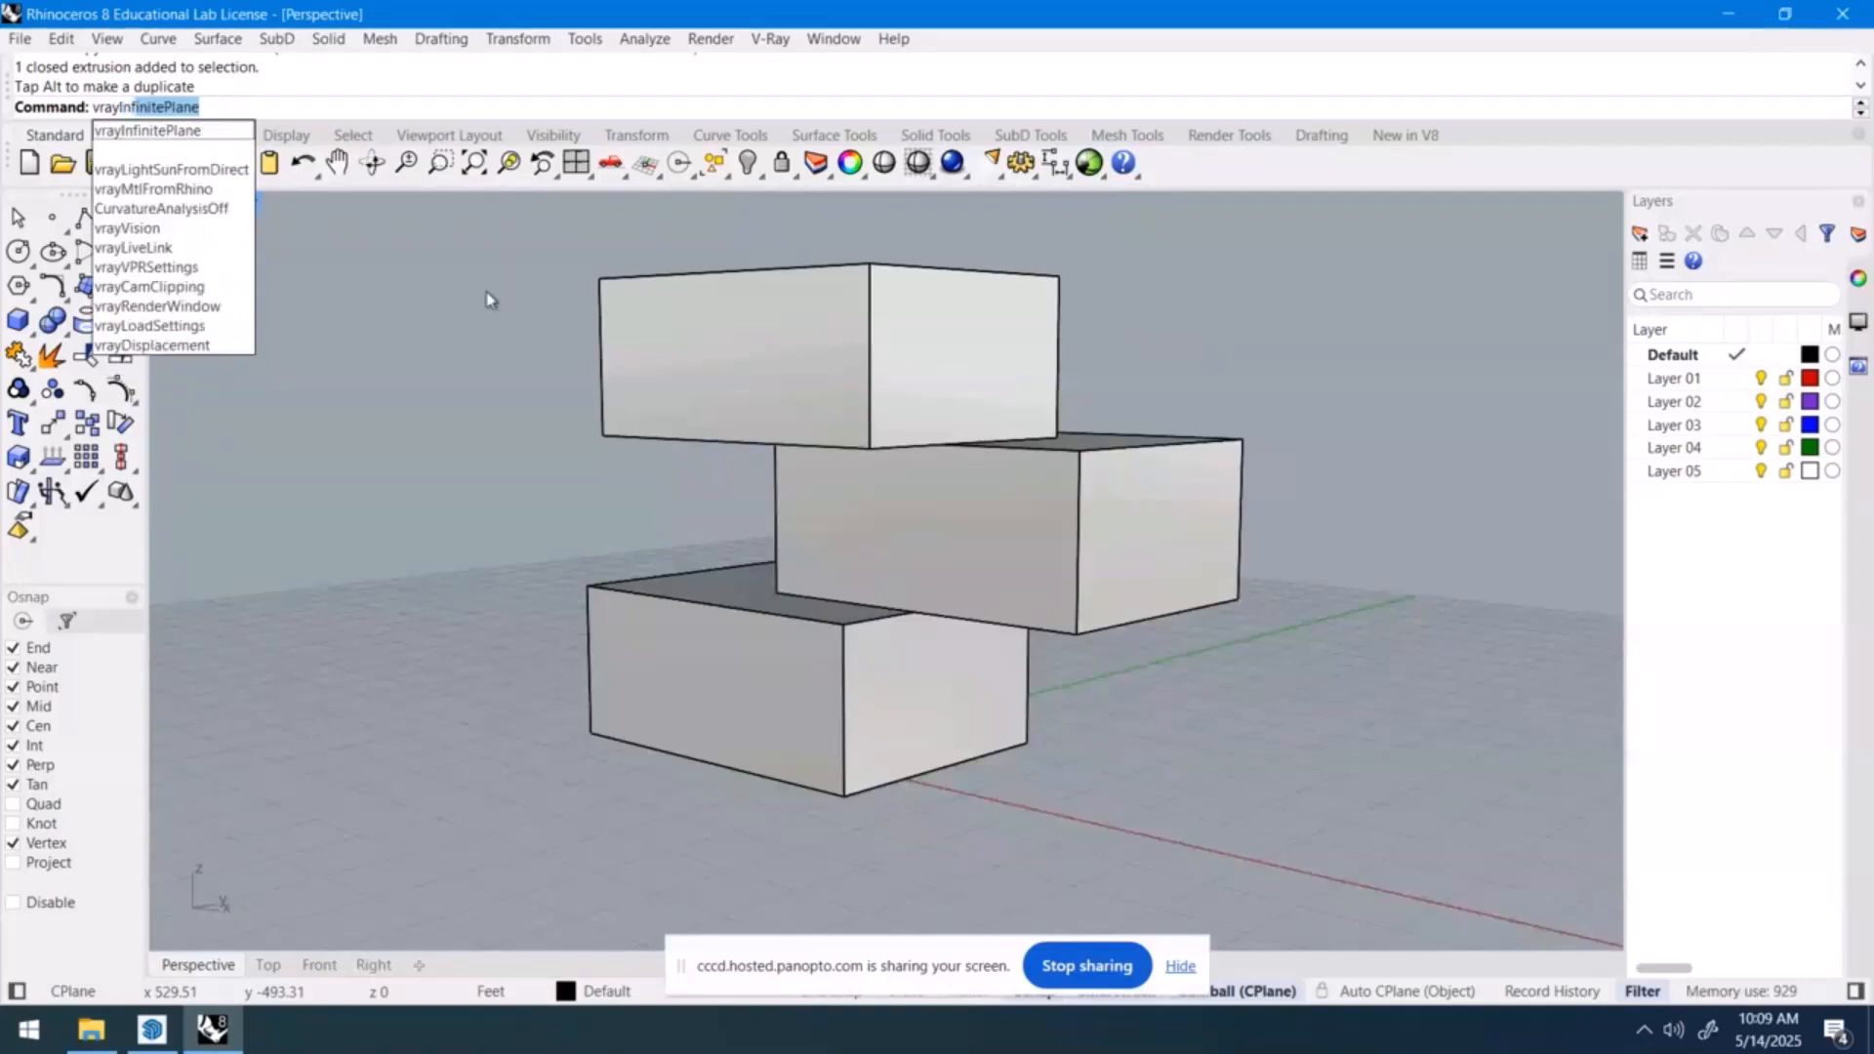
key("Return")
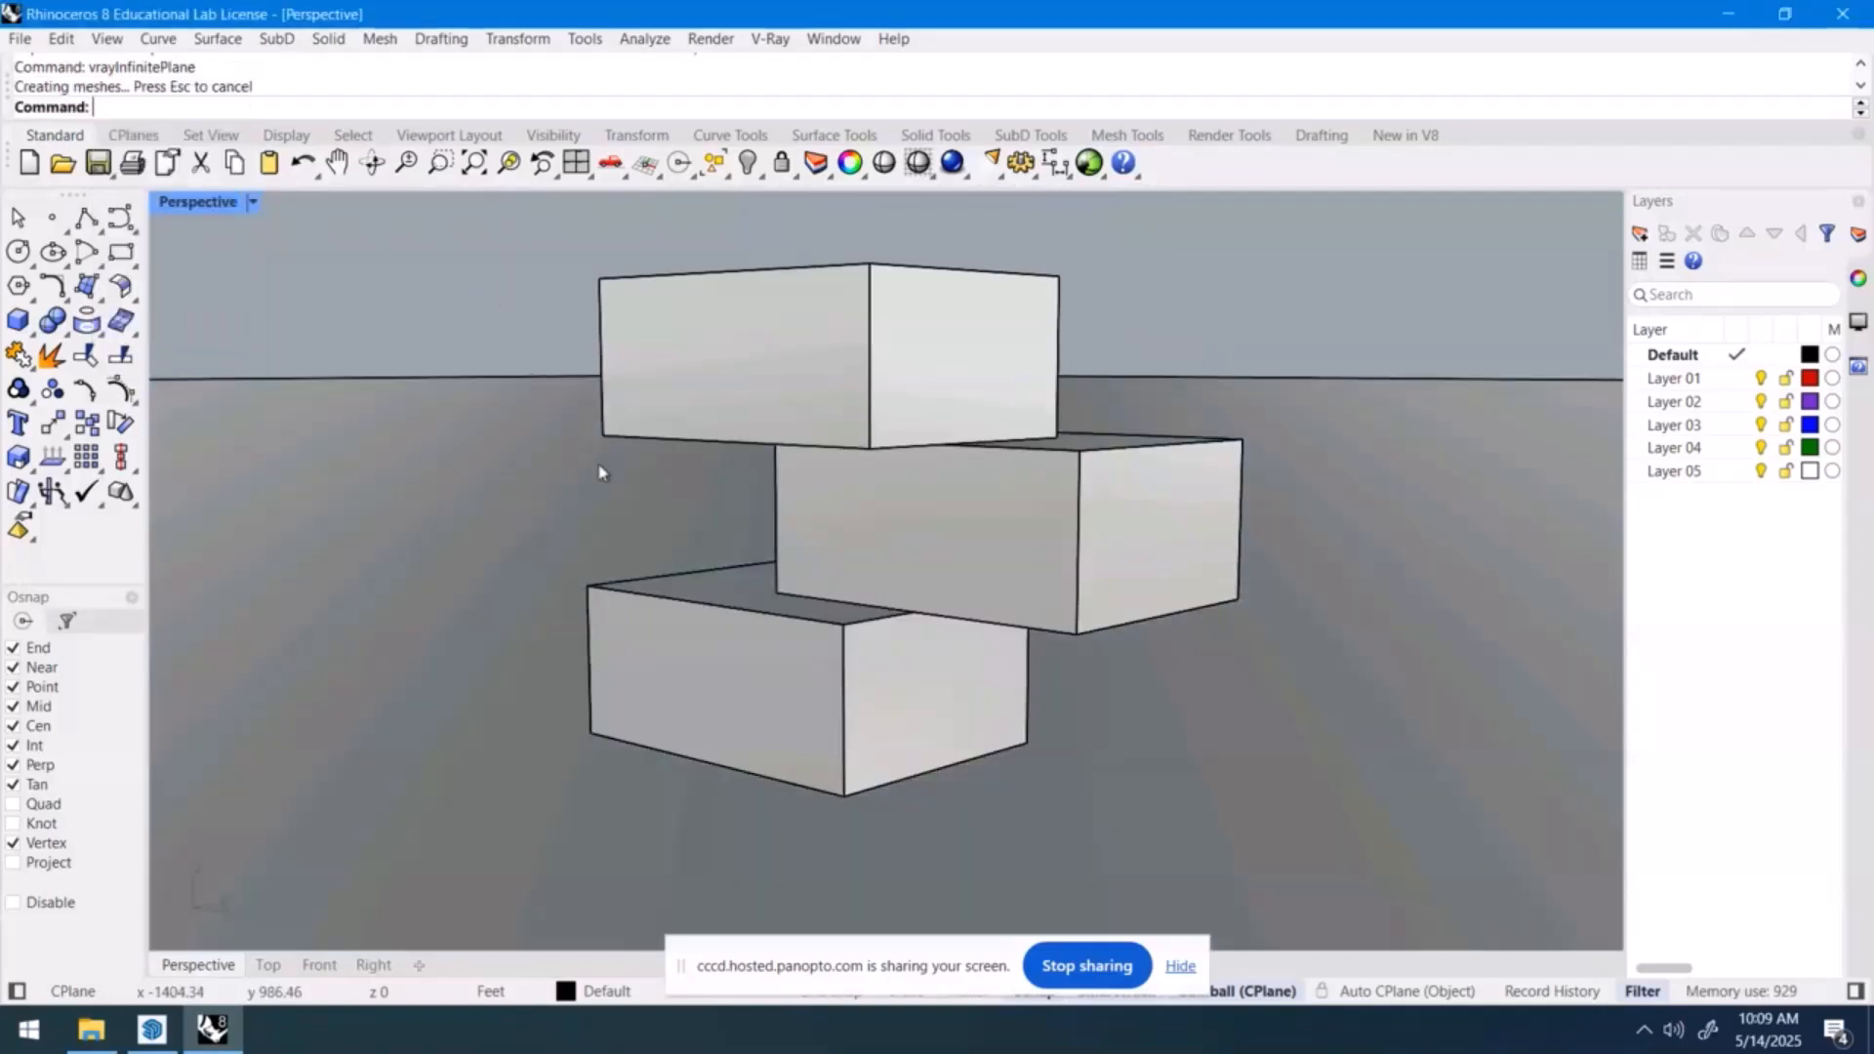
mouse_move(586, 459)
right_mouse_down()
mouse_move(517, 433)
mouse_move(552, 440)
mouse_move(585, 410)
mouse_move(594, 465)
right_mouse_up()
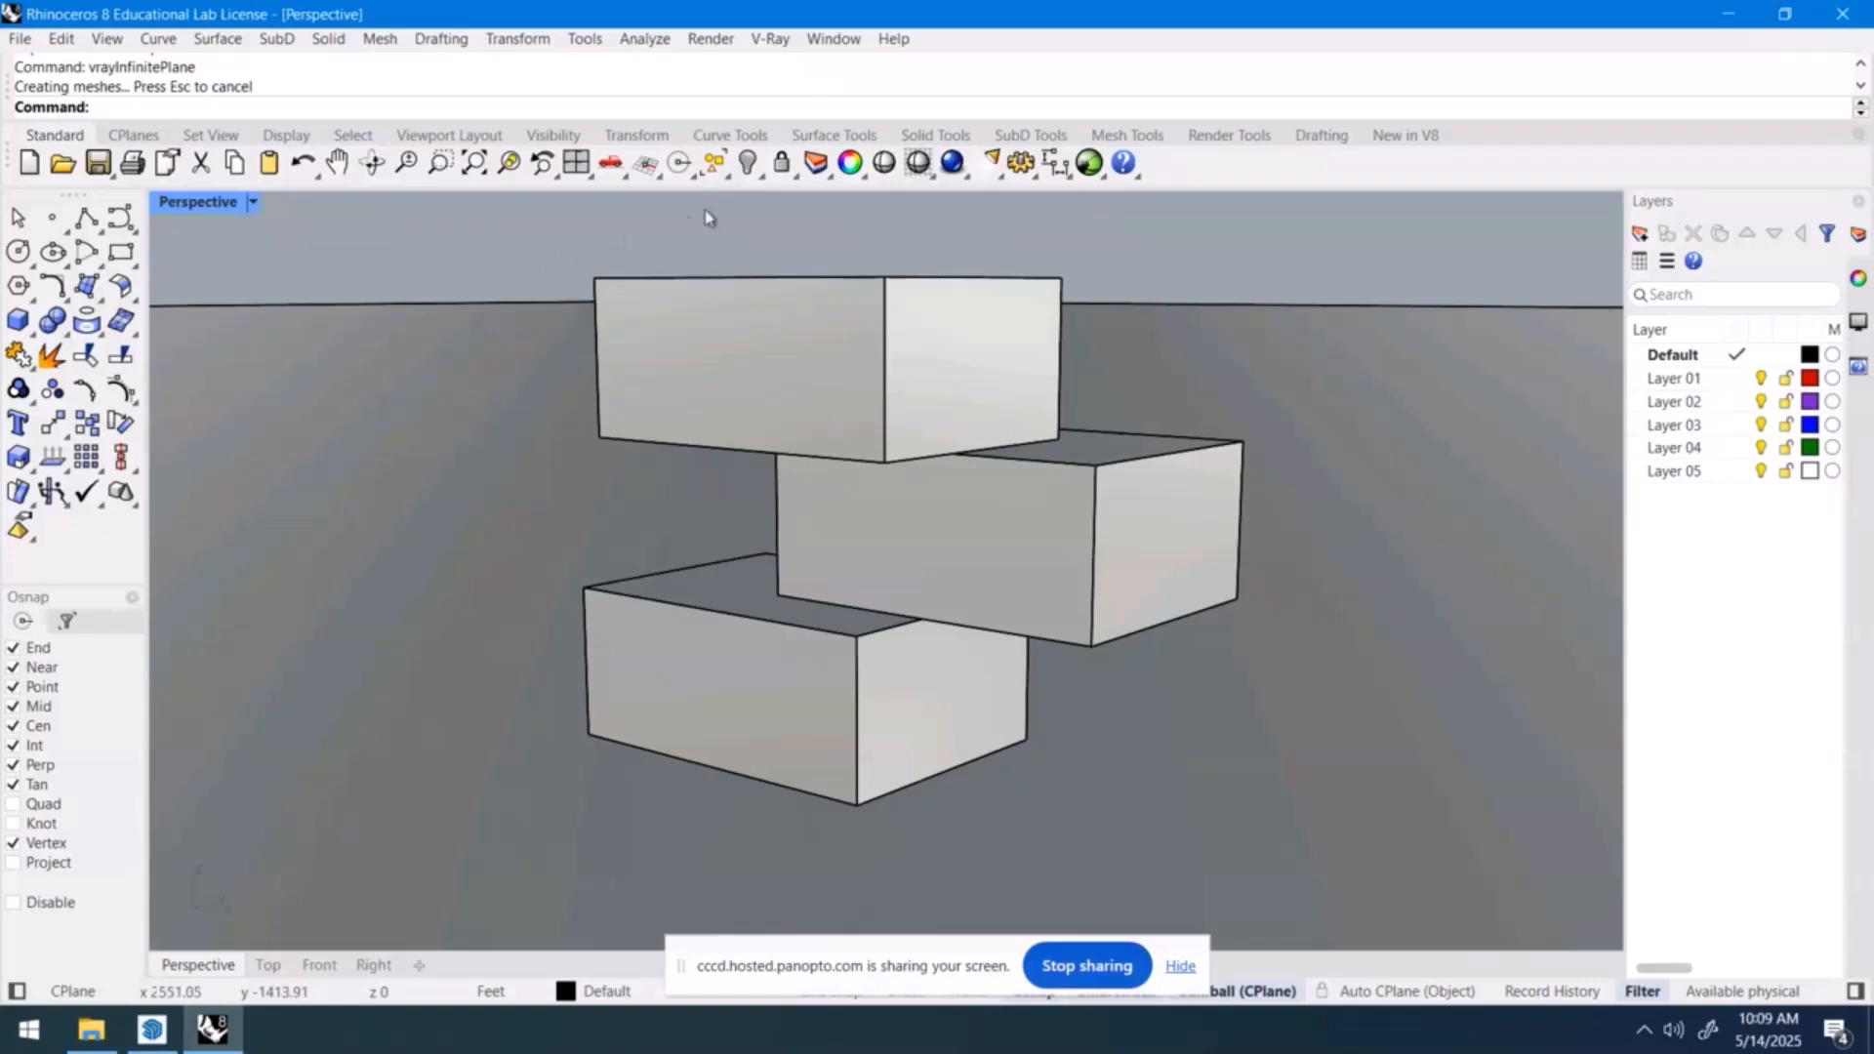
- Open the V-Ray Asset Editor and set the Rhino Document Sun's intensity to 0.2
left_click(776, 39)
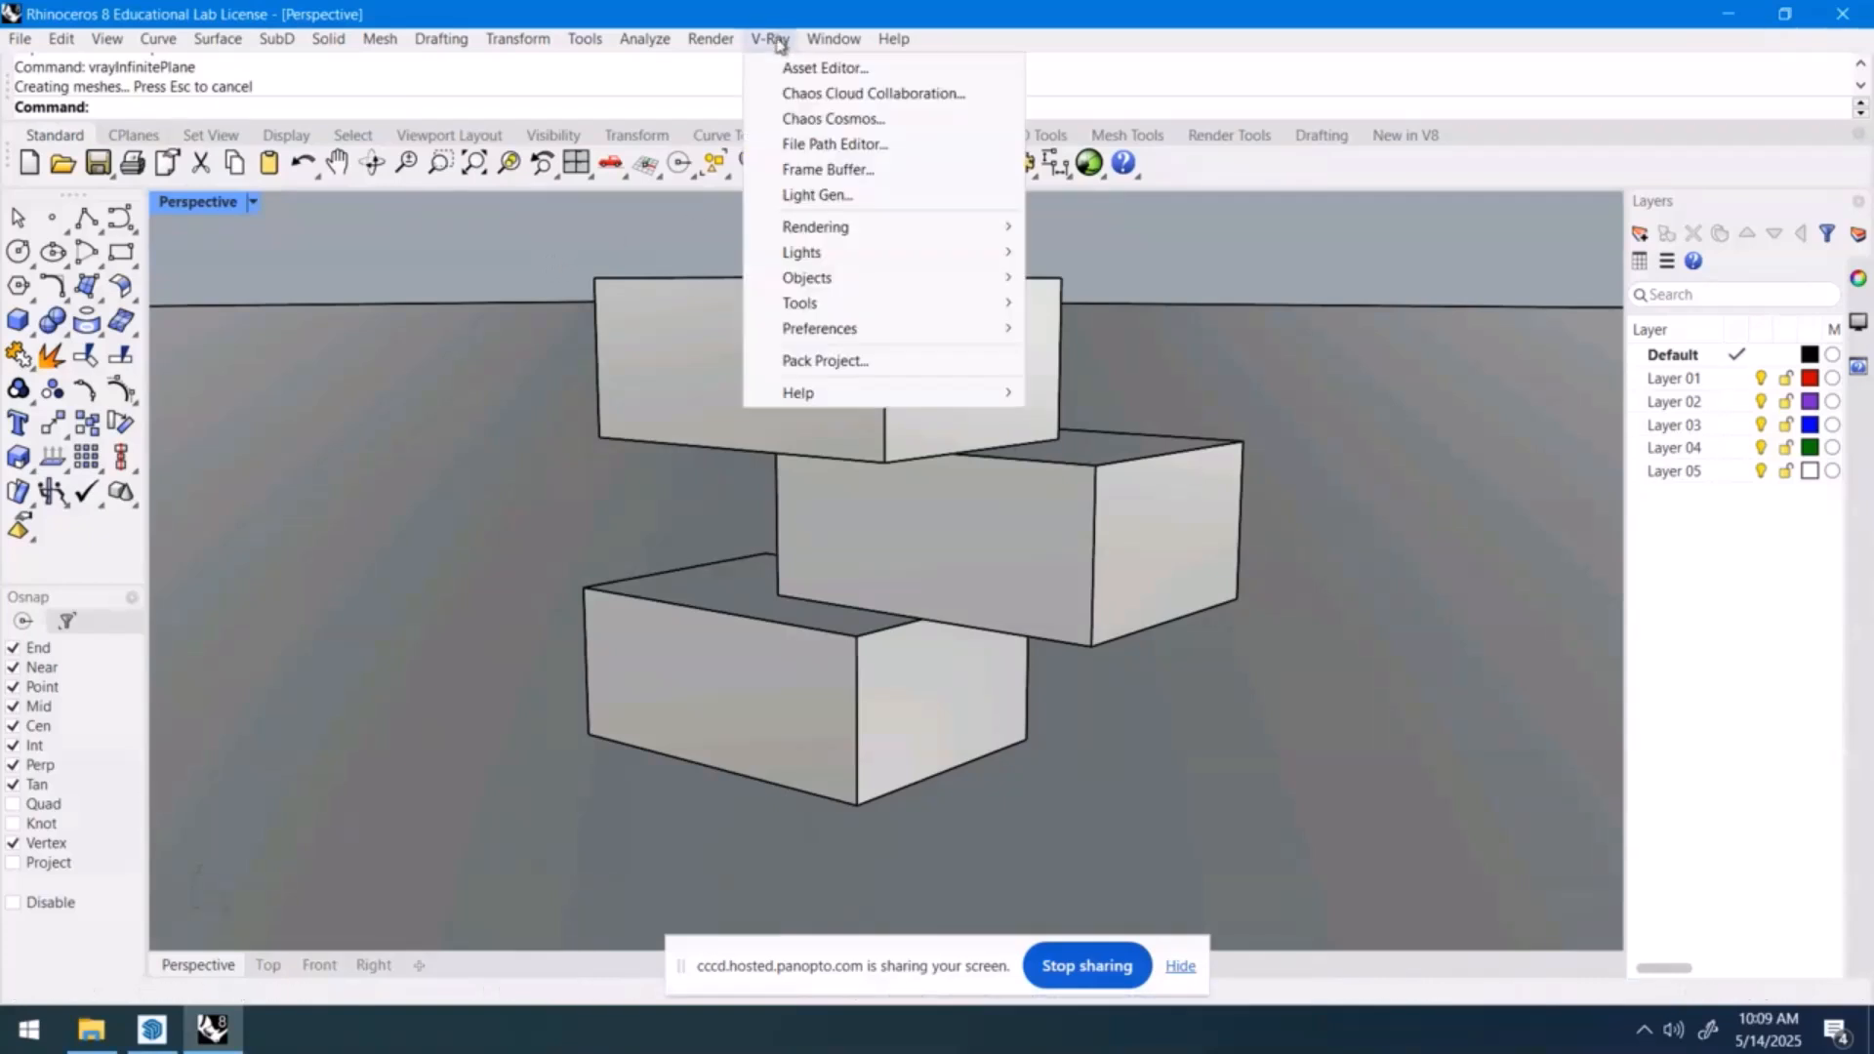
left_click(791, 68)
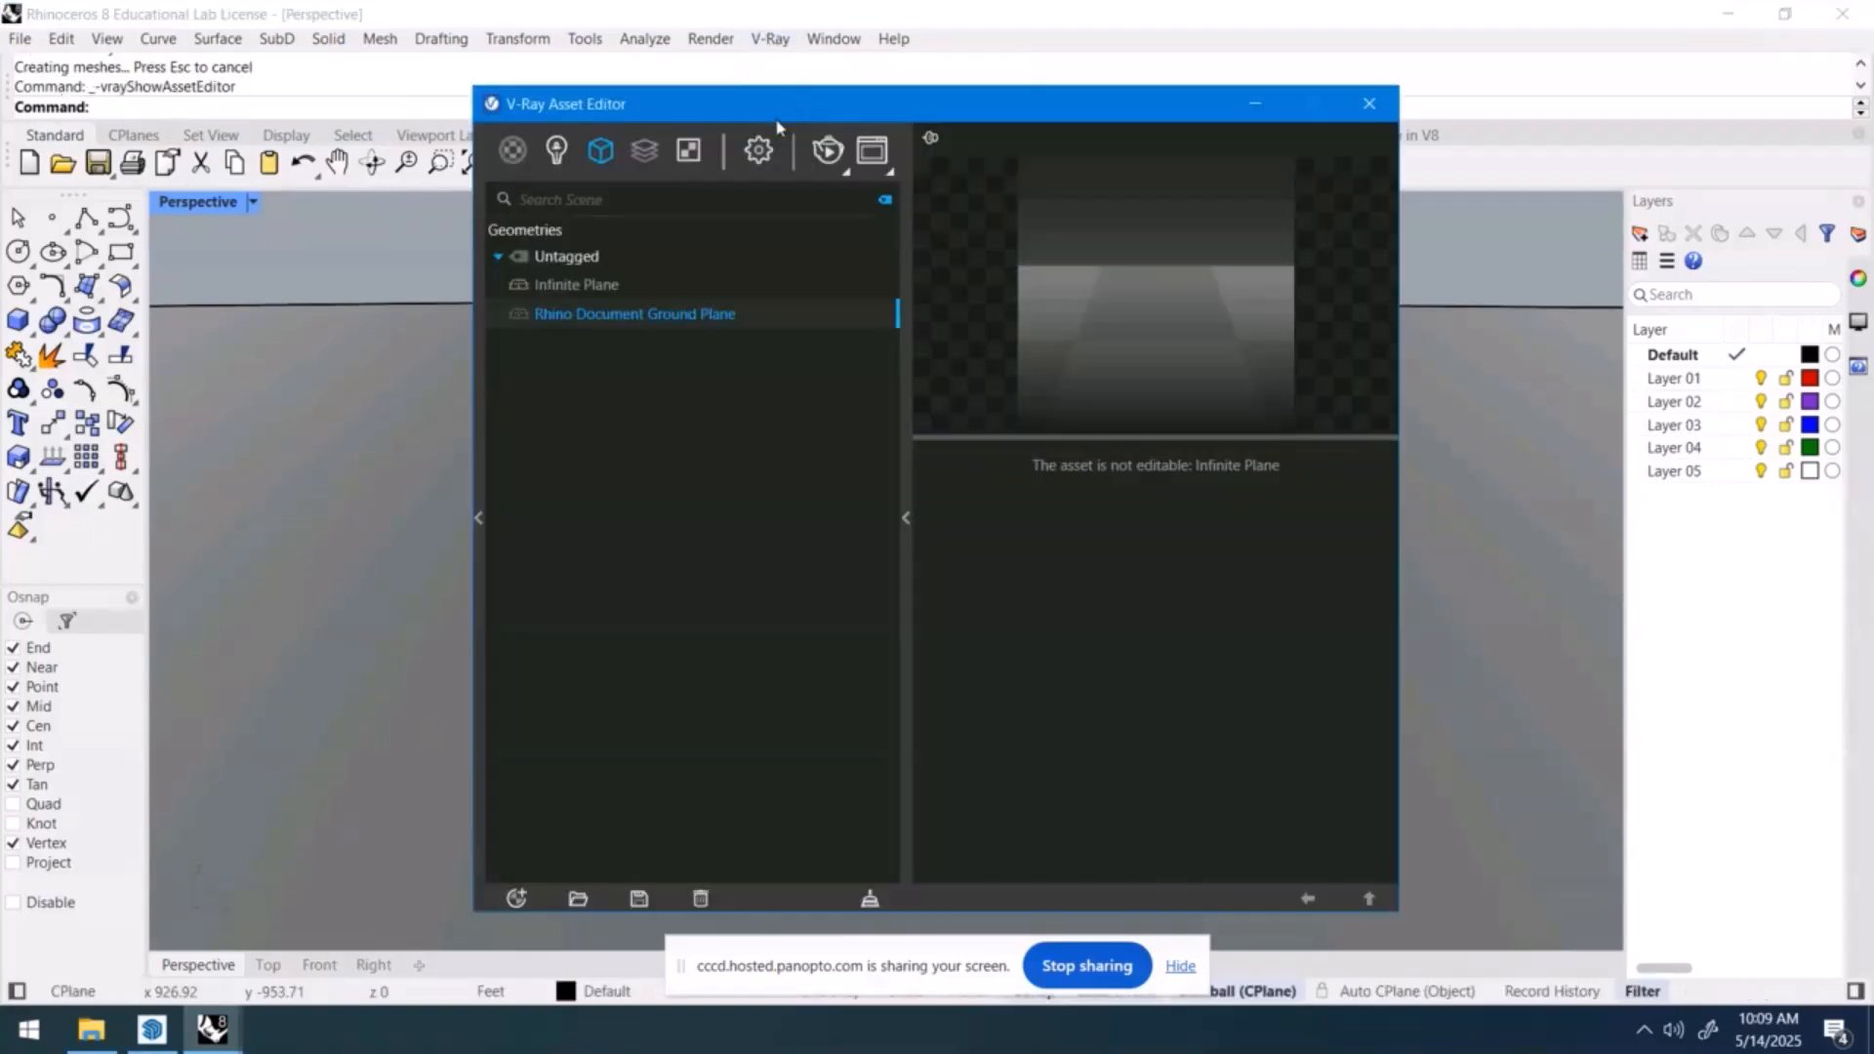
left_click_drag(816, 114, 607, 138)
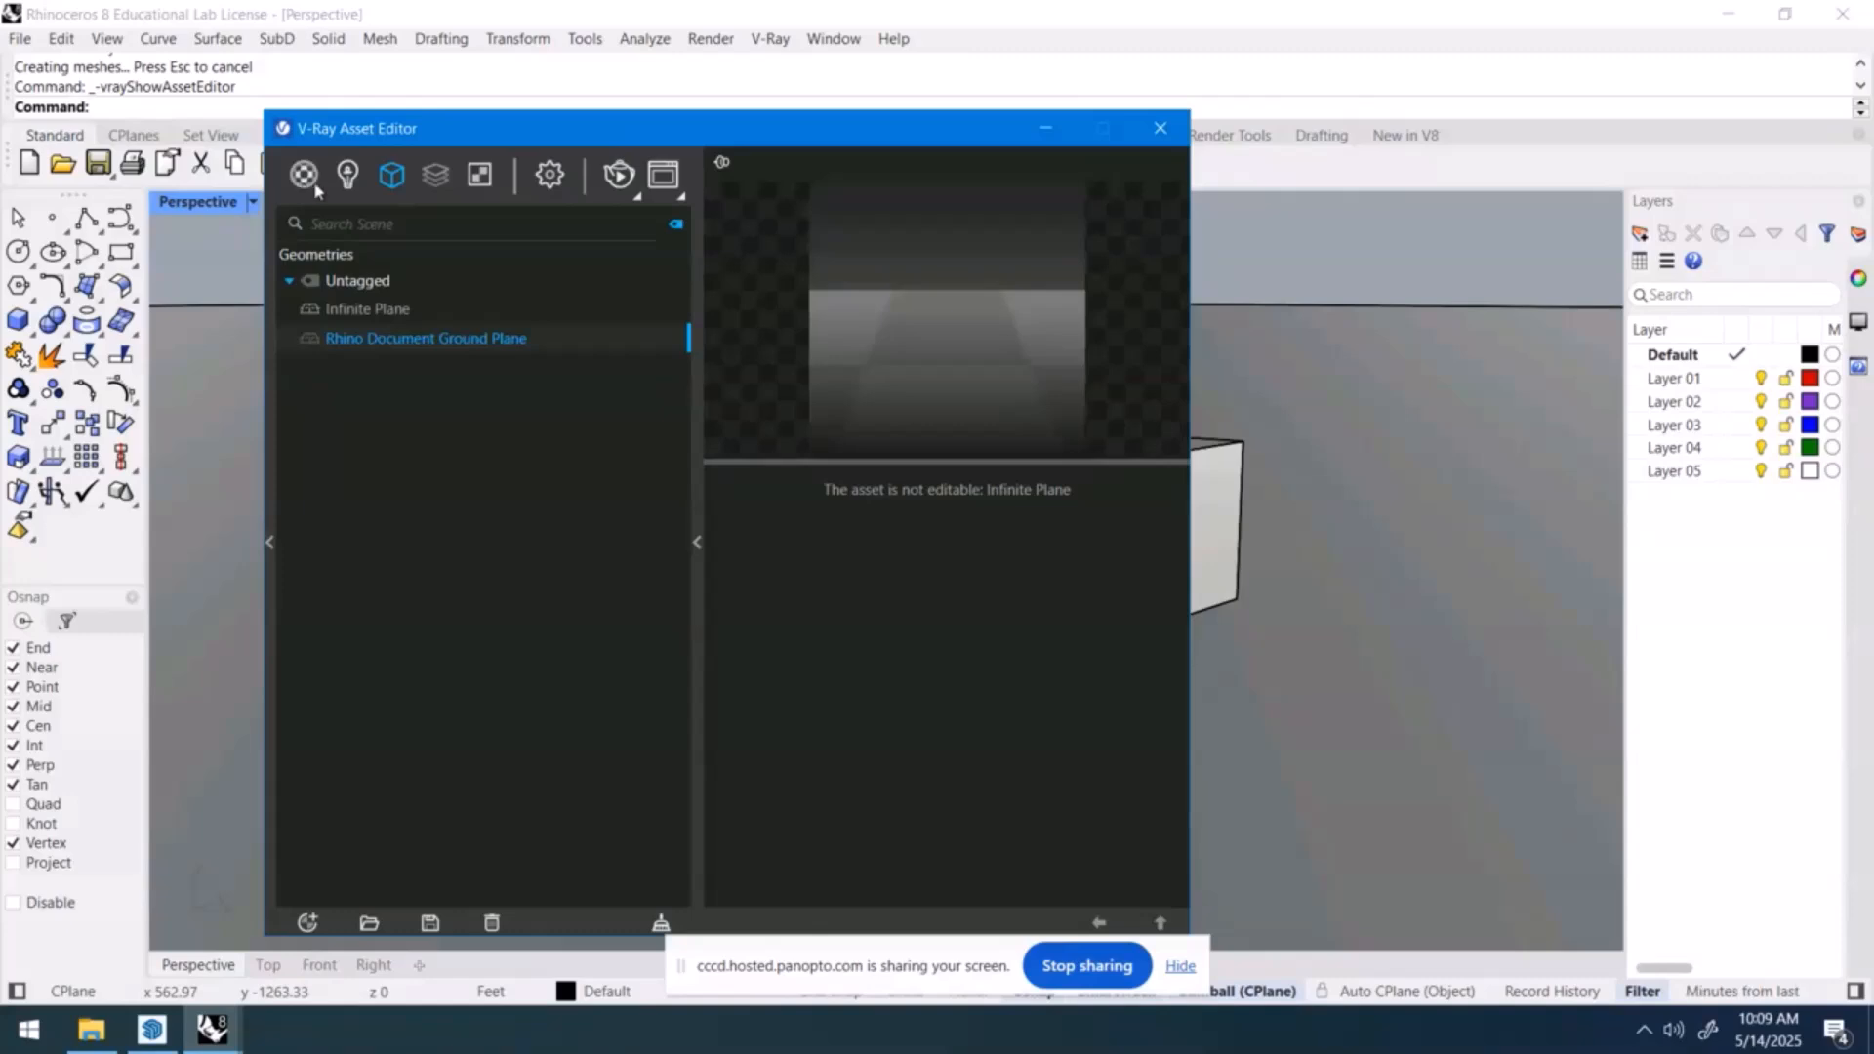
left_click(348, 175)
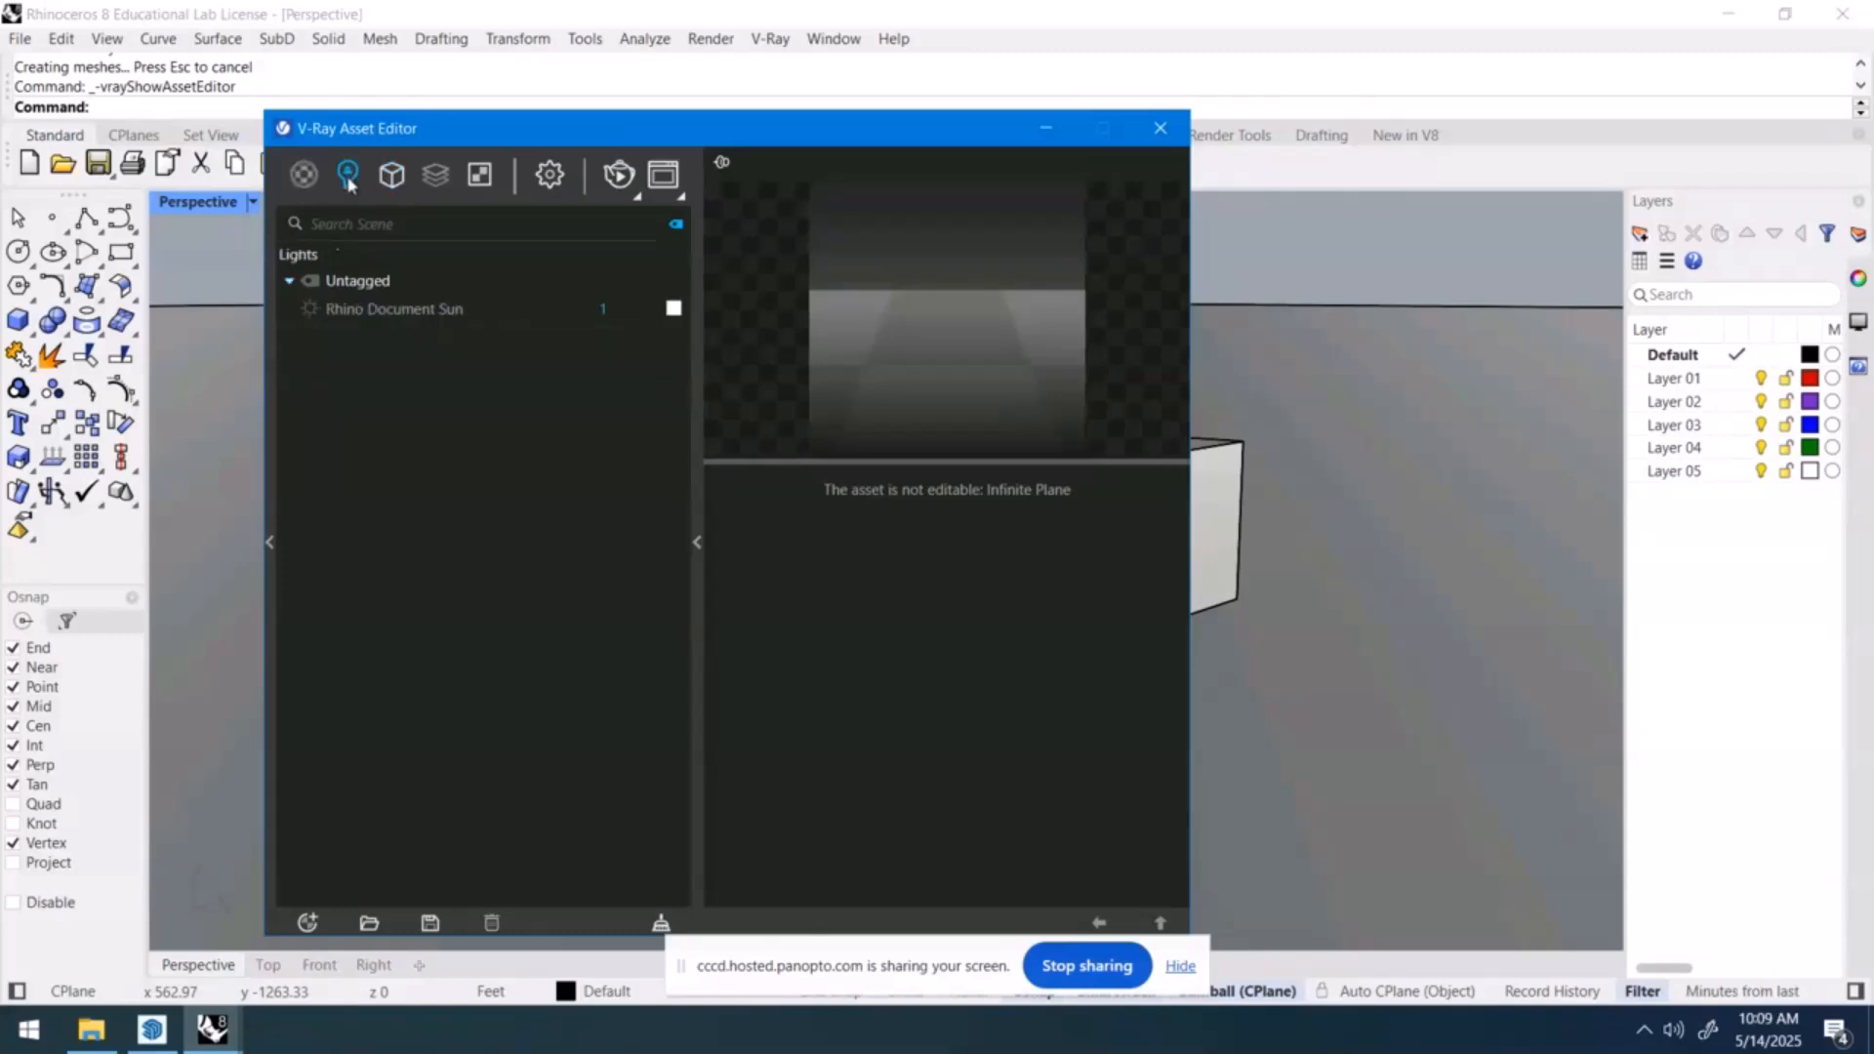
left_click(404, 320)
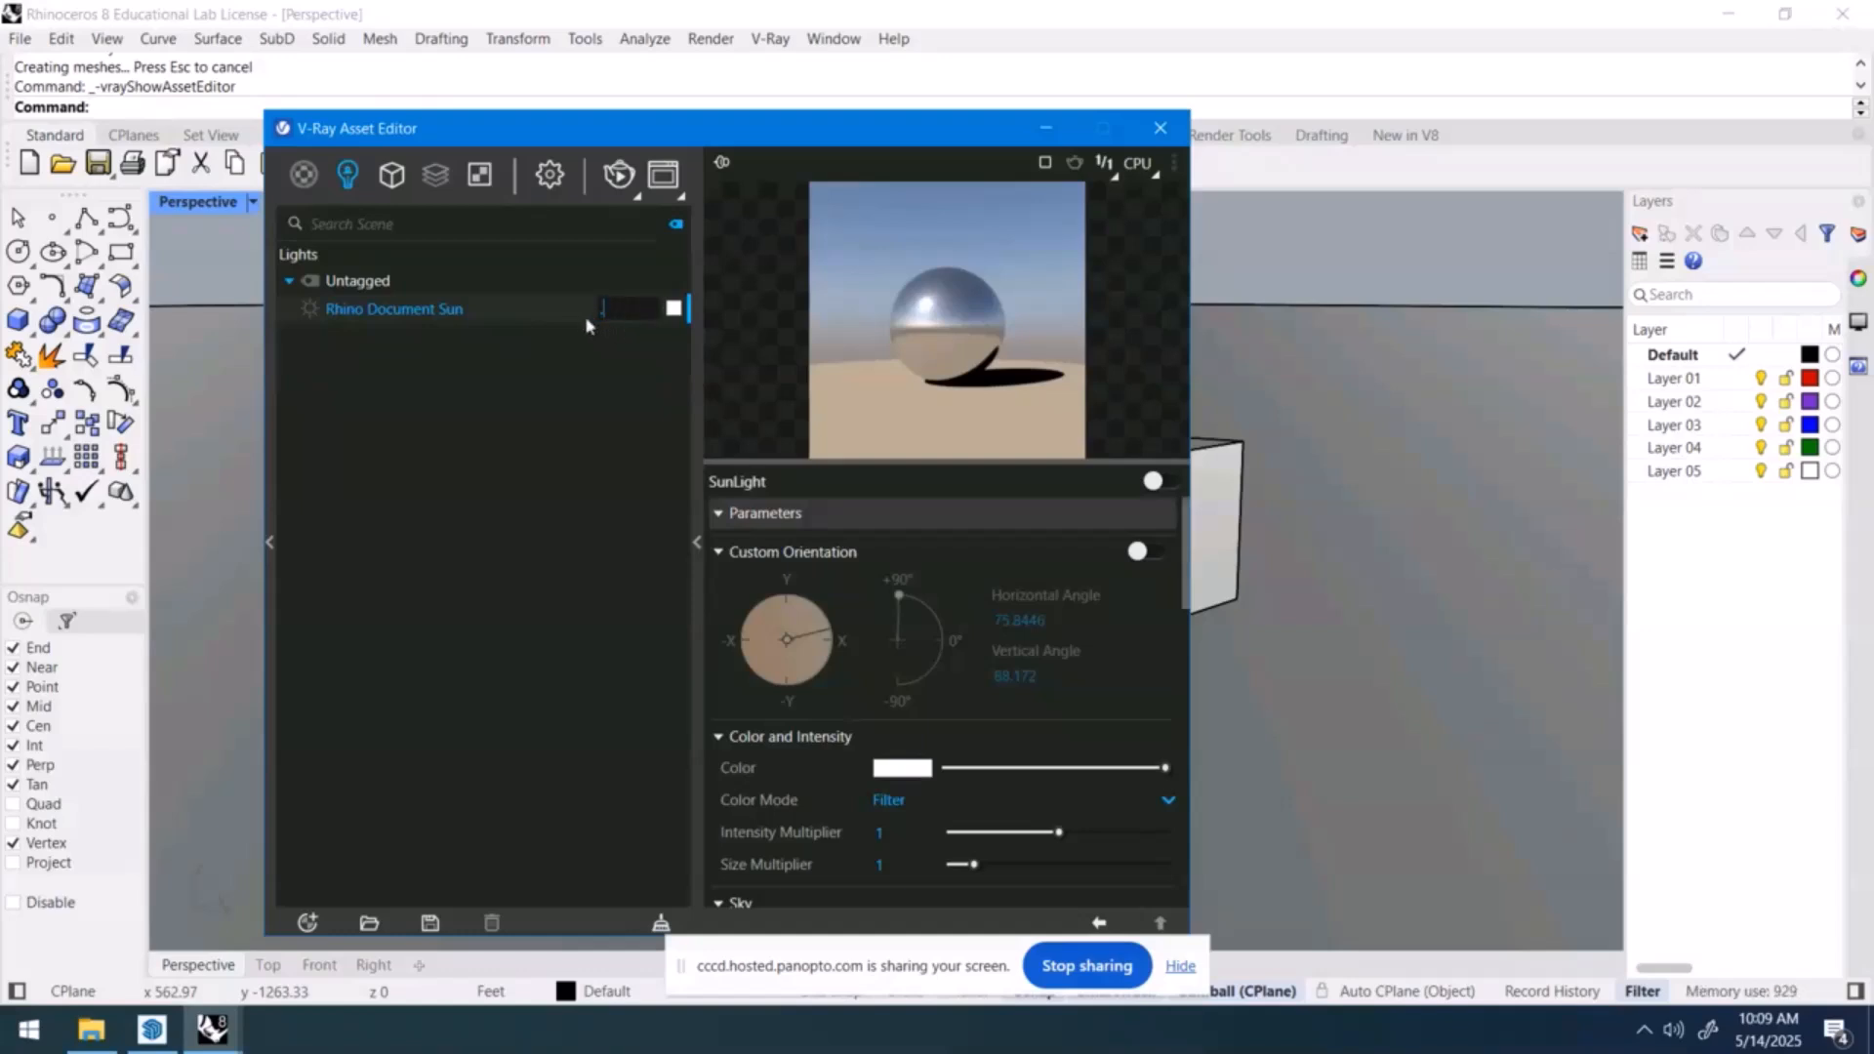
key("Return")
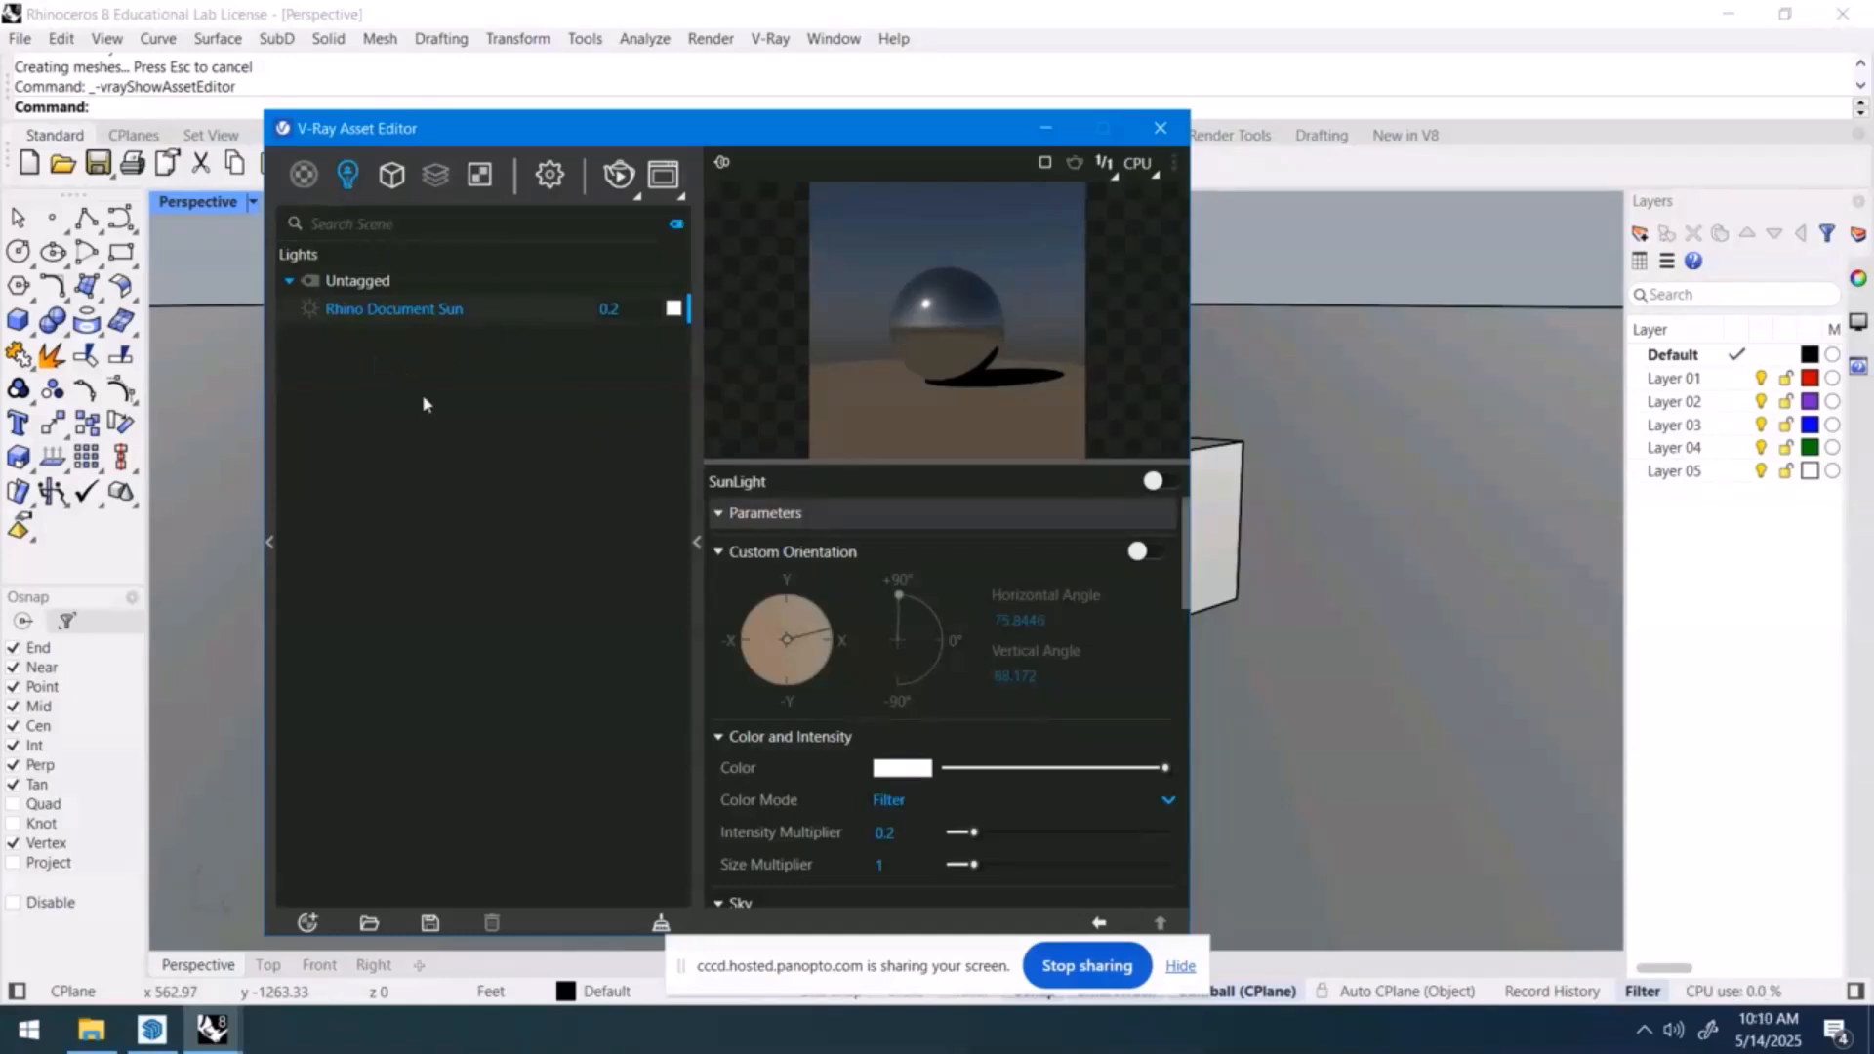
- Display the Environment Texture's settings and start an interactive V-Ray render, placing the Frame Buffer beside the Asset Editor
left_click(481, 177)
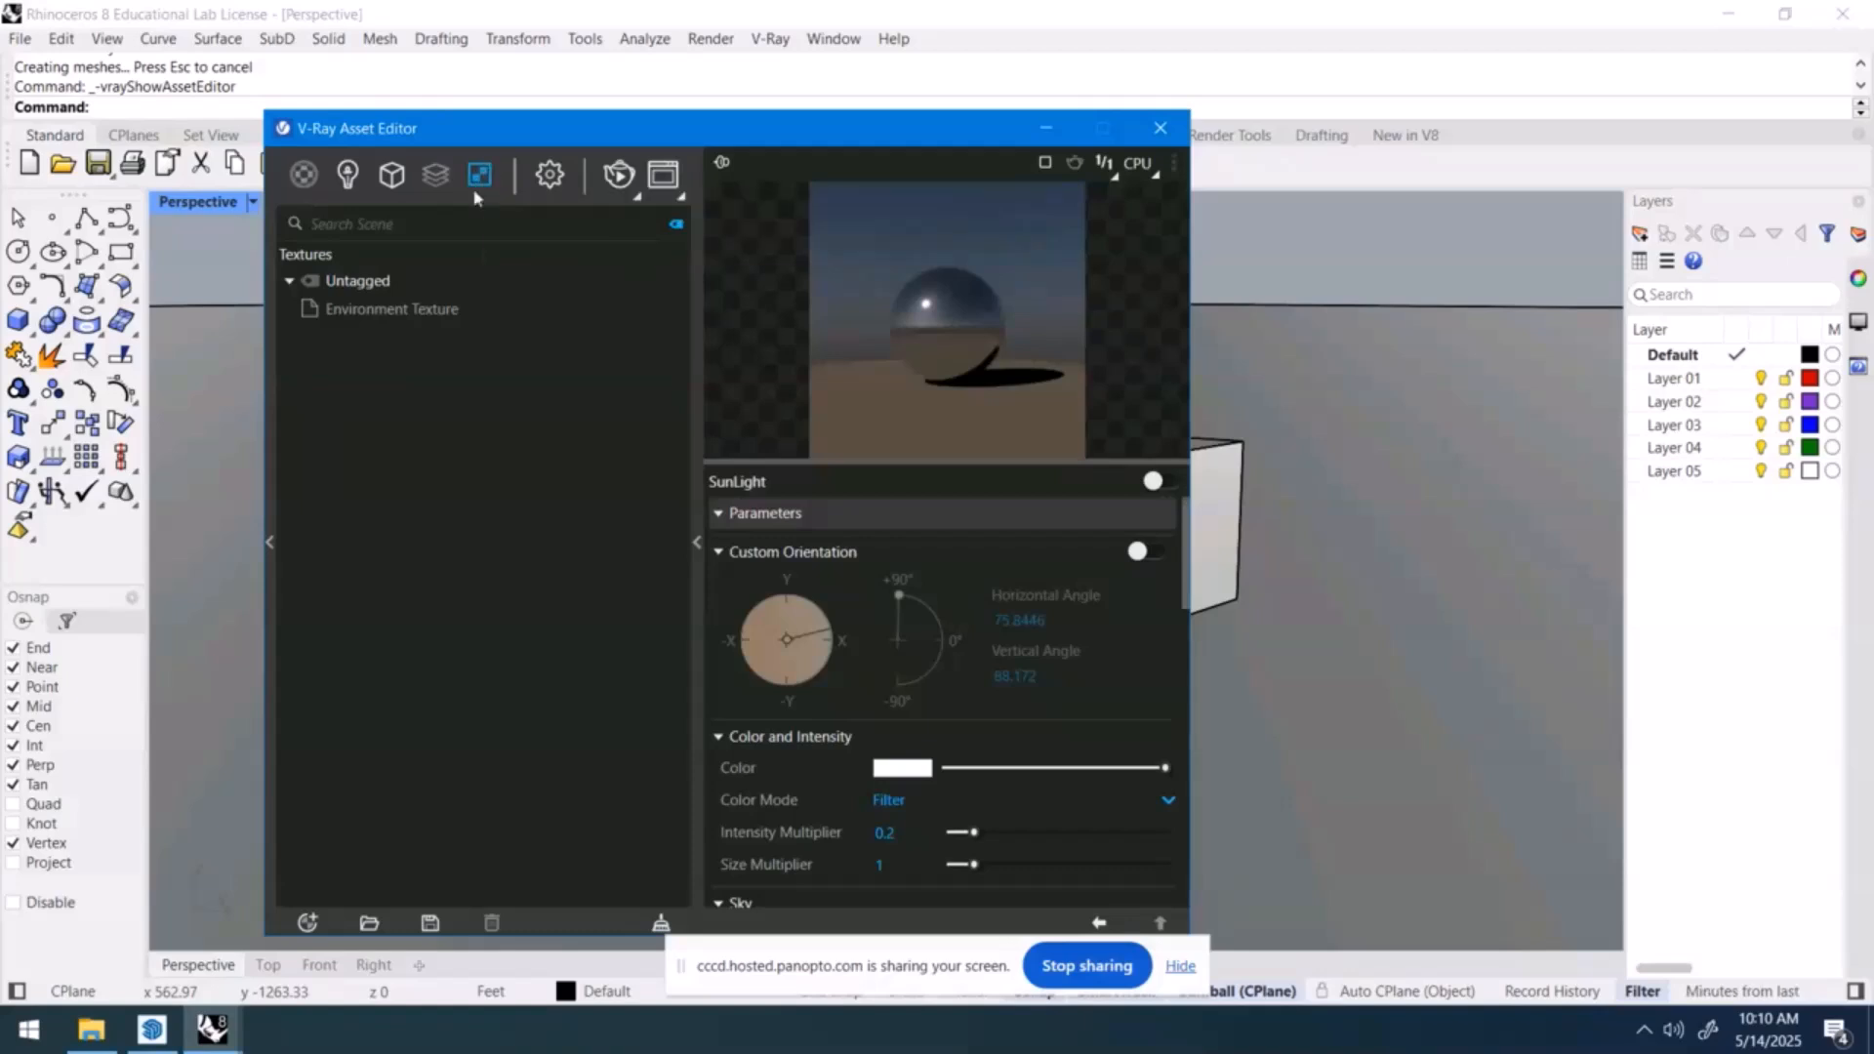
left_click(423, 318)
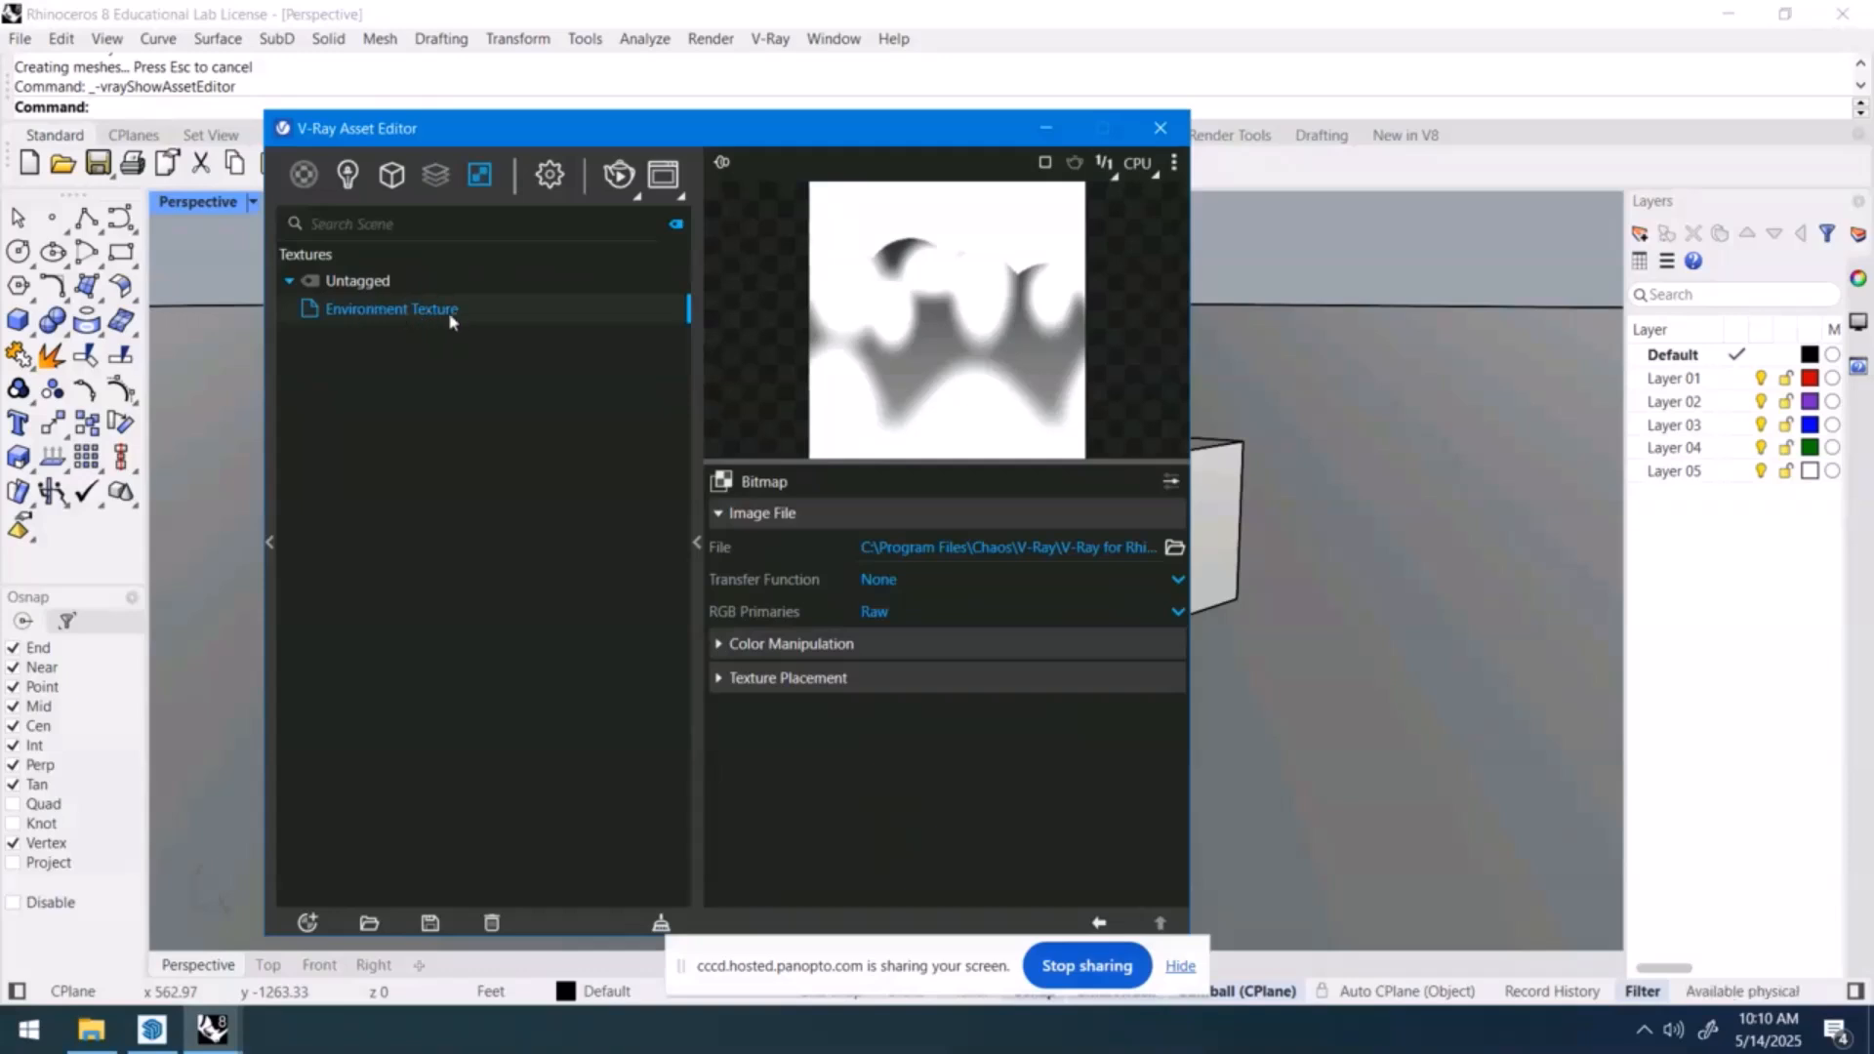
left_click_drag(582, 142, 435, 167)
left_click(471, 200)
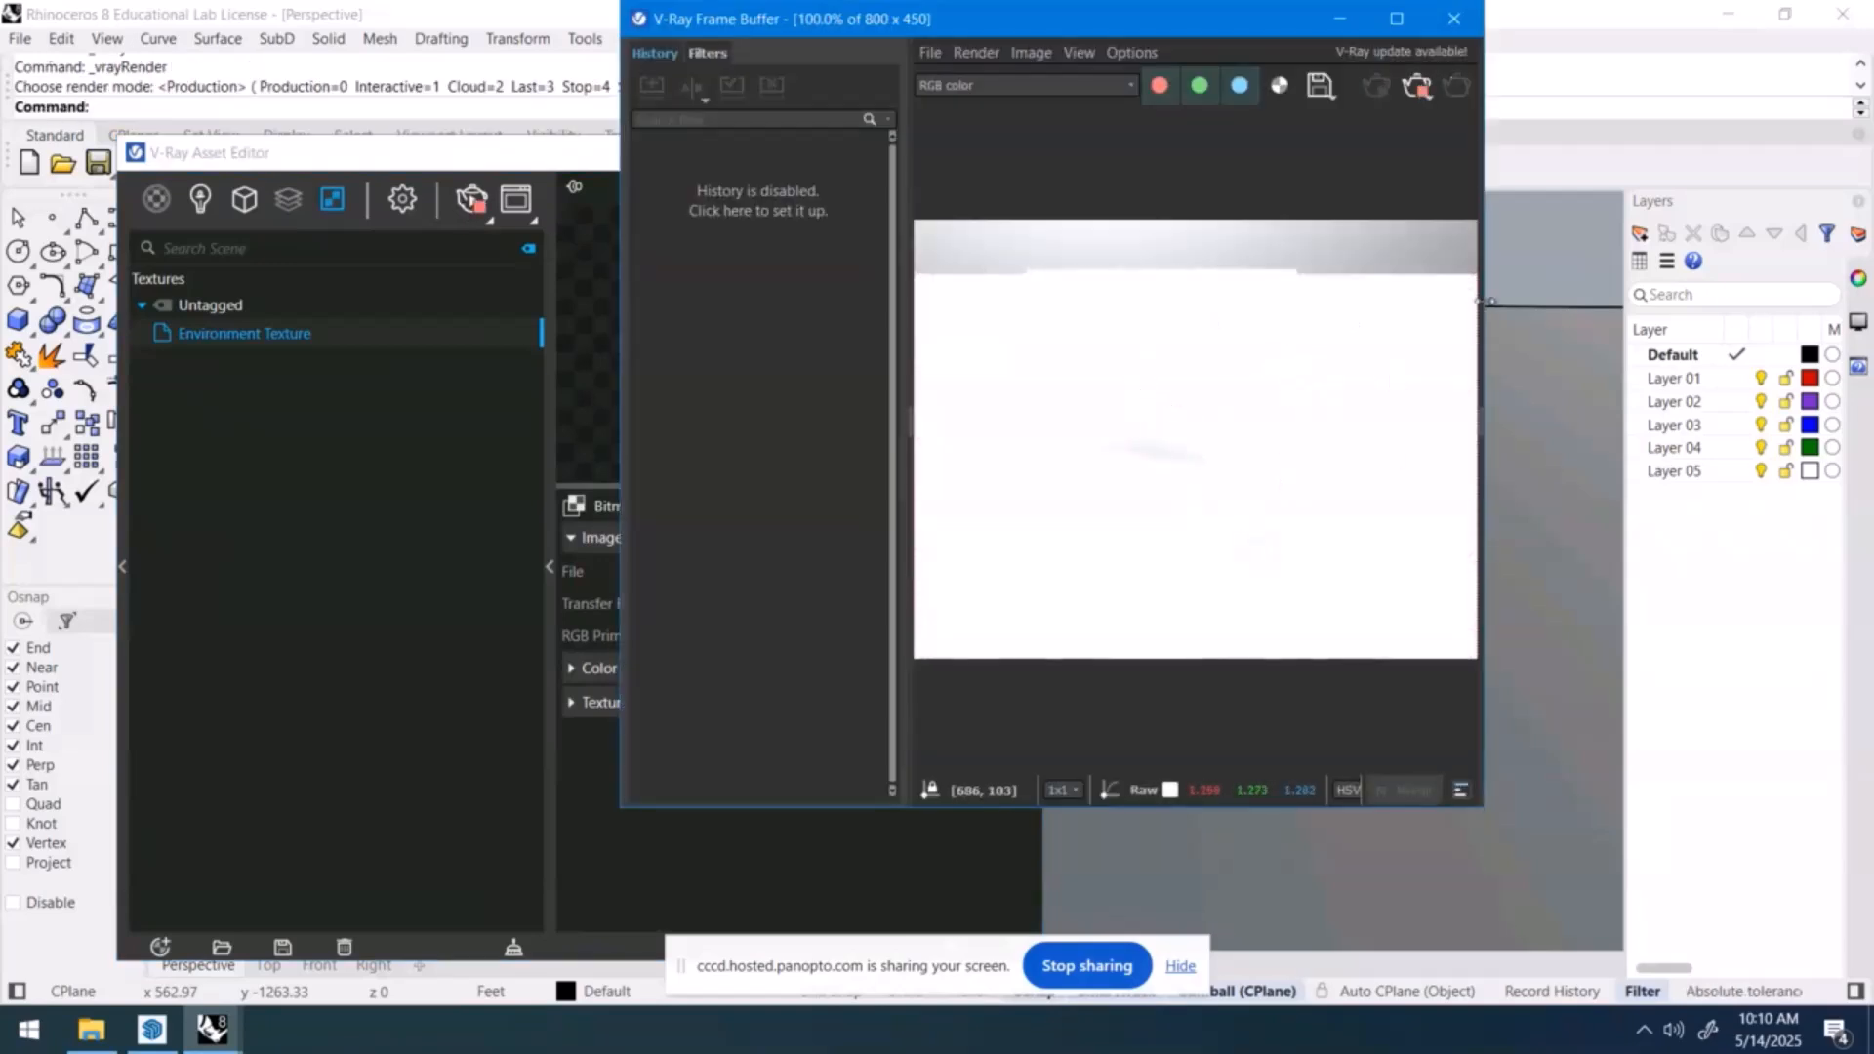
left_click_drag(956, 24, 1200, 130)
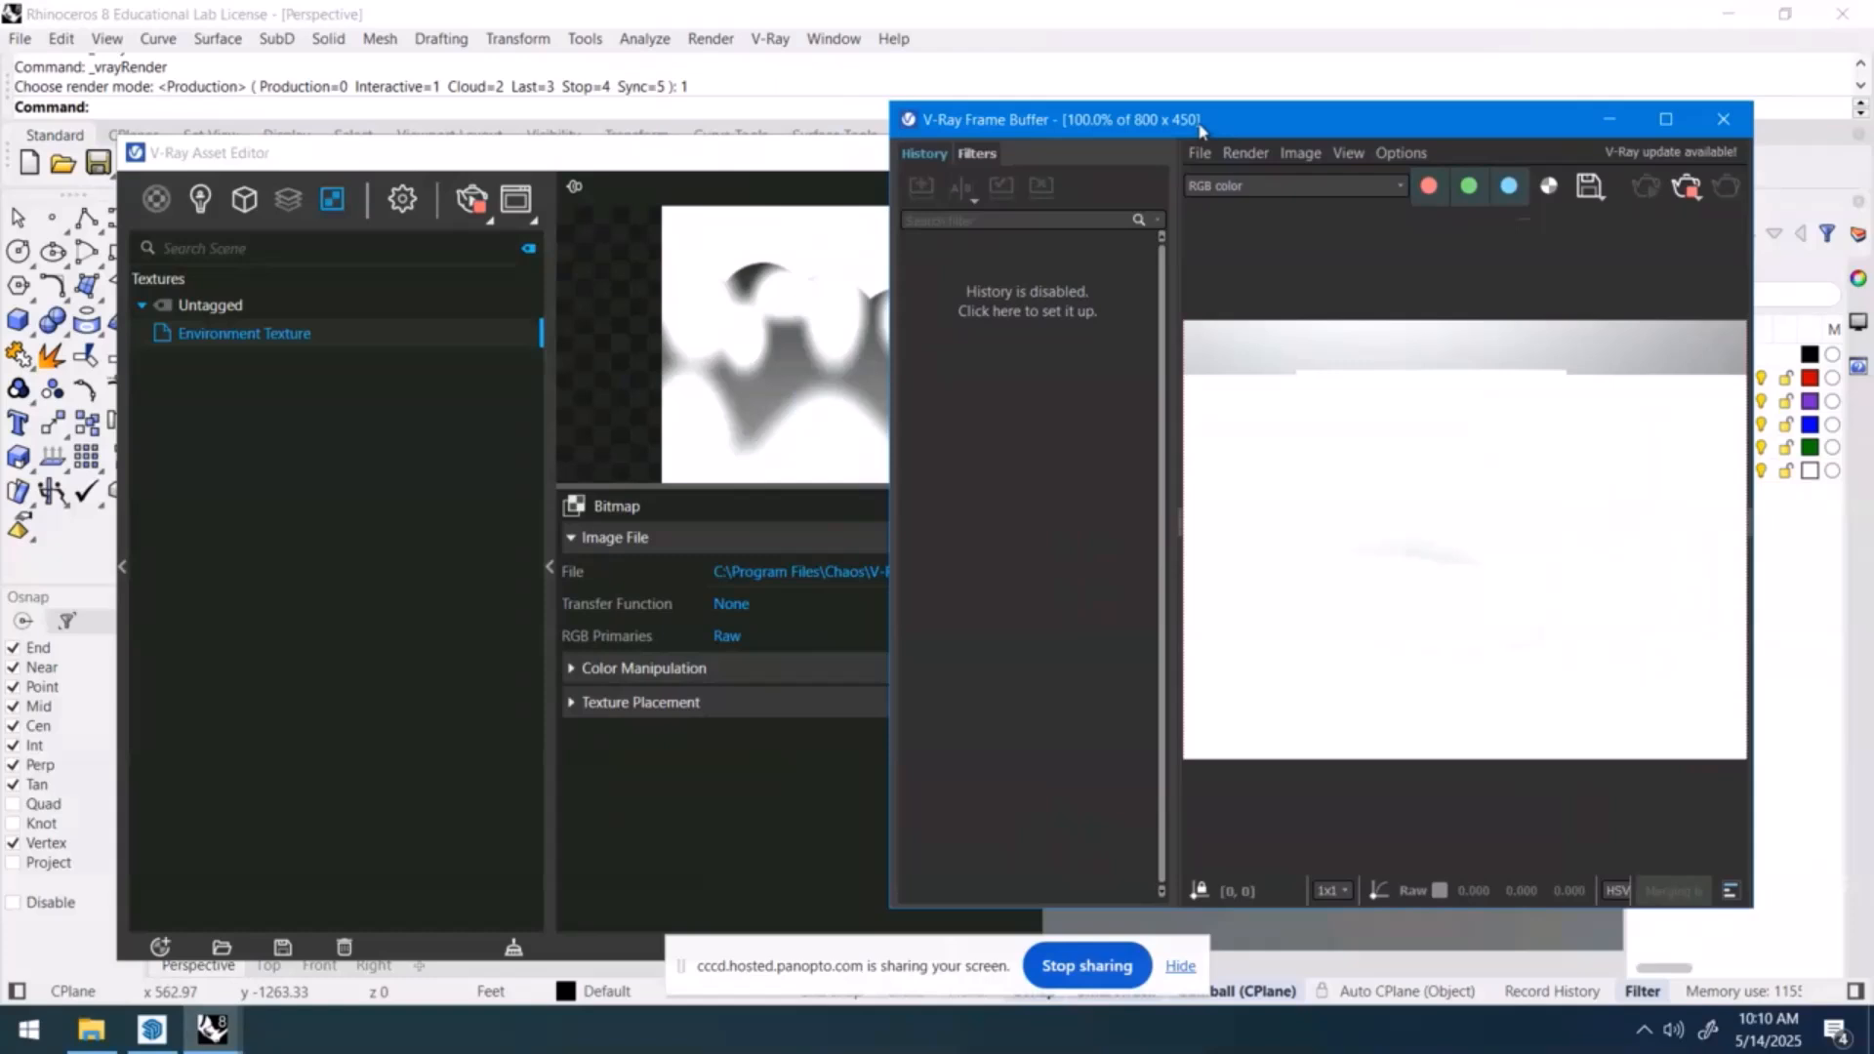
- Permanently delete the Environment Texture and create a Sky texture in the scene's texture assets
left_click(241, 337)
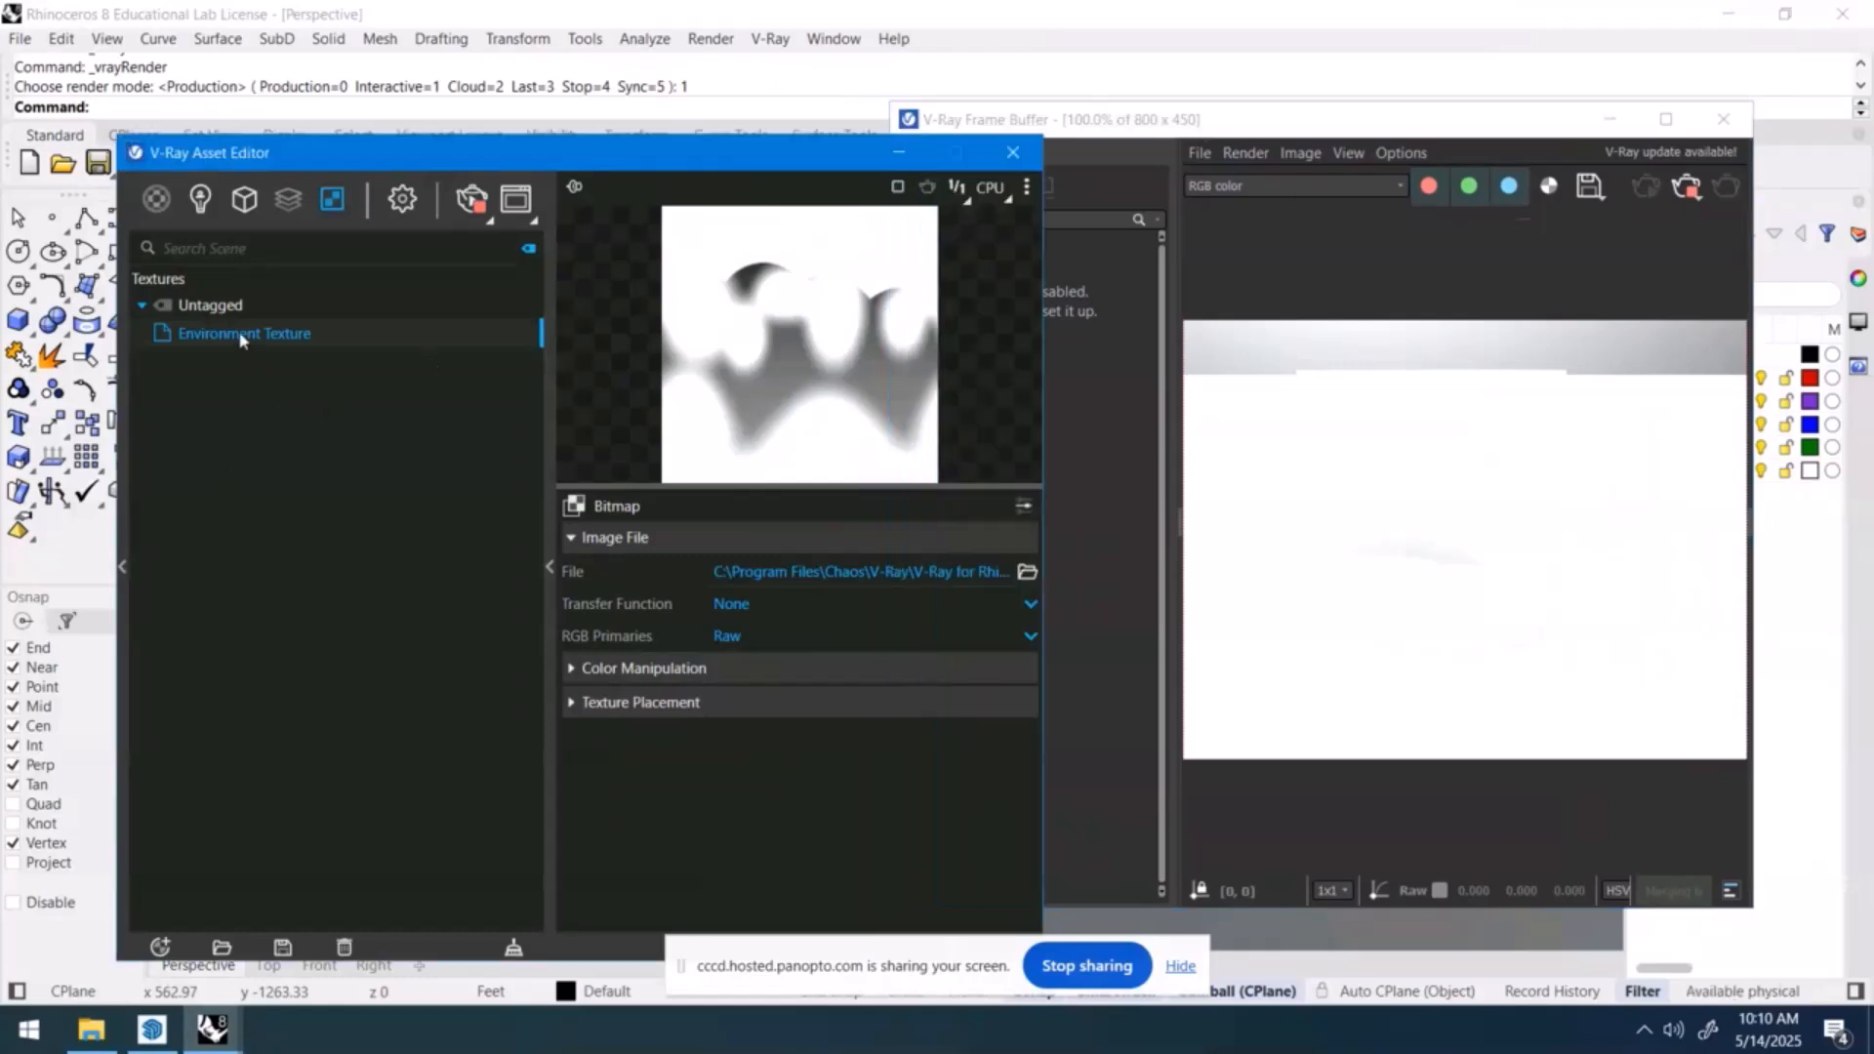
key("Delete")
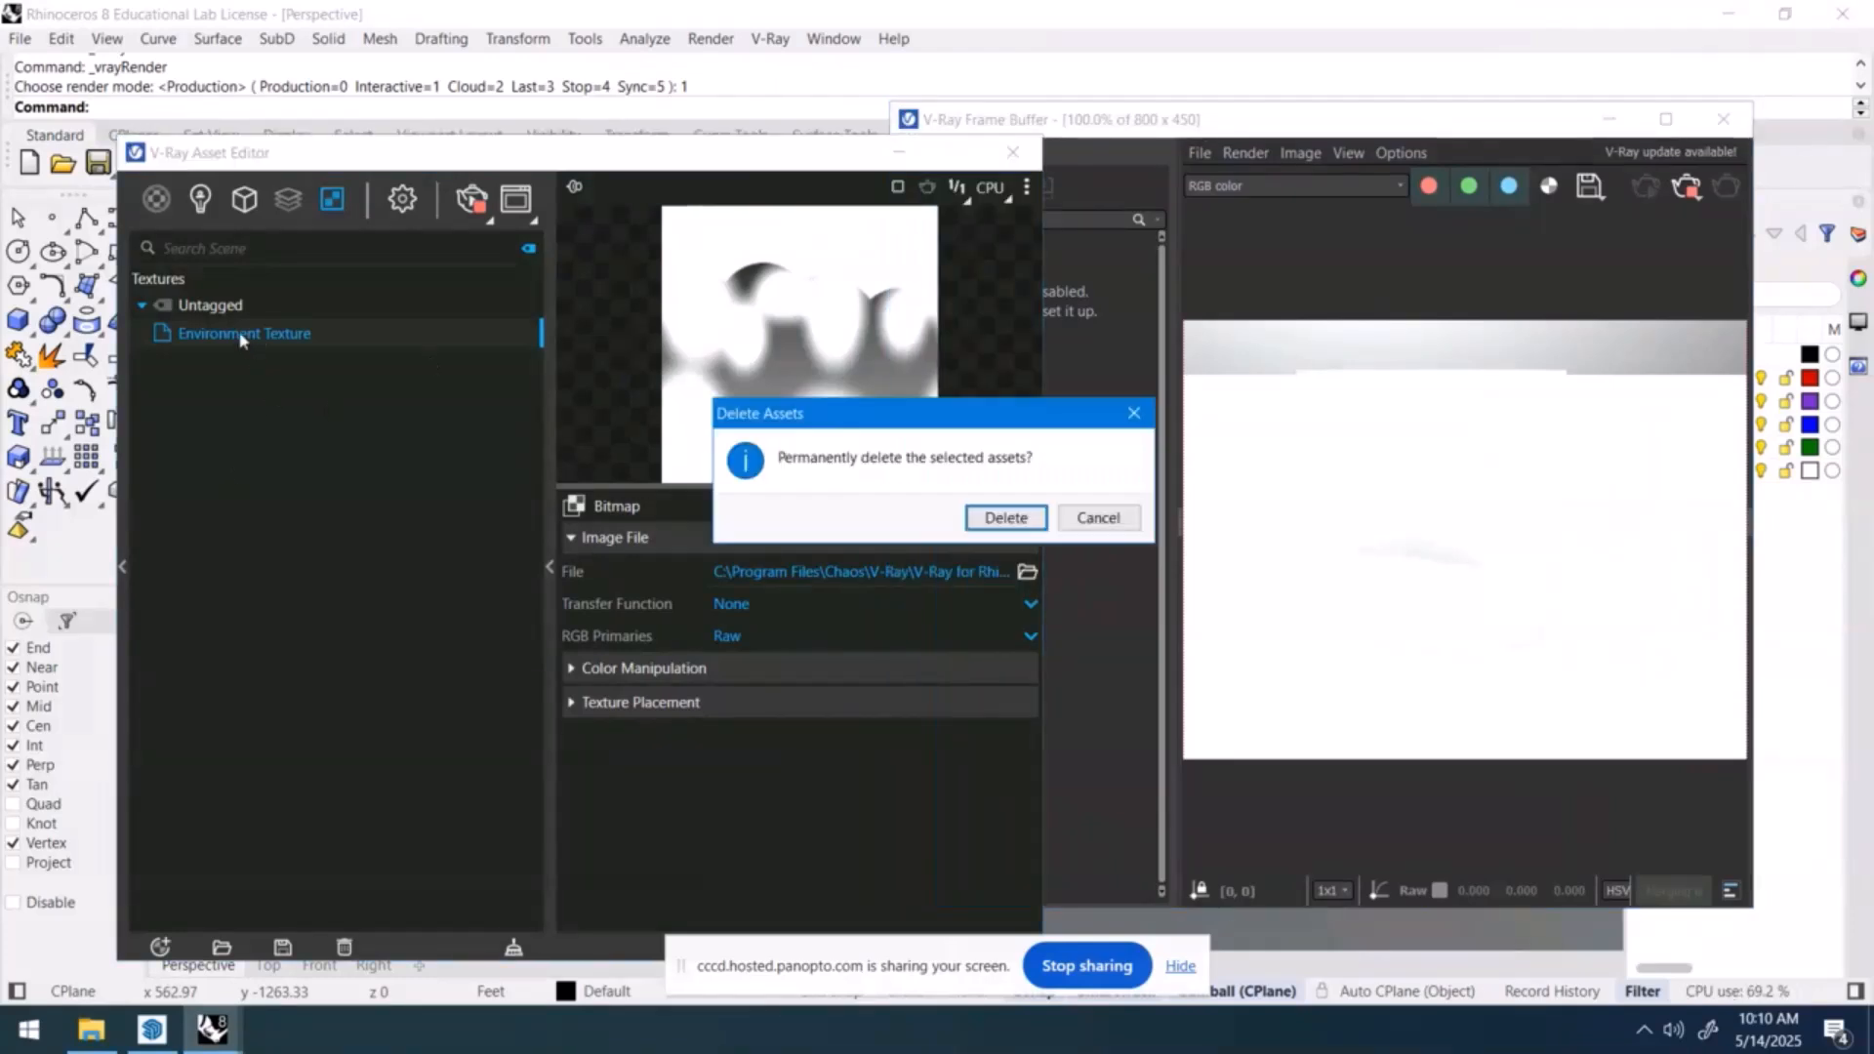
left_click(1004, 519)
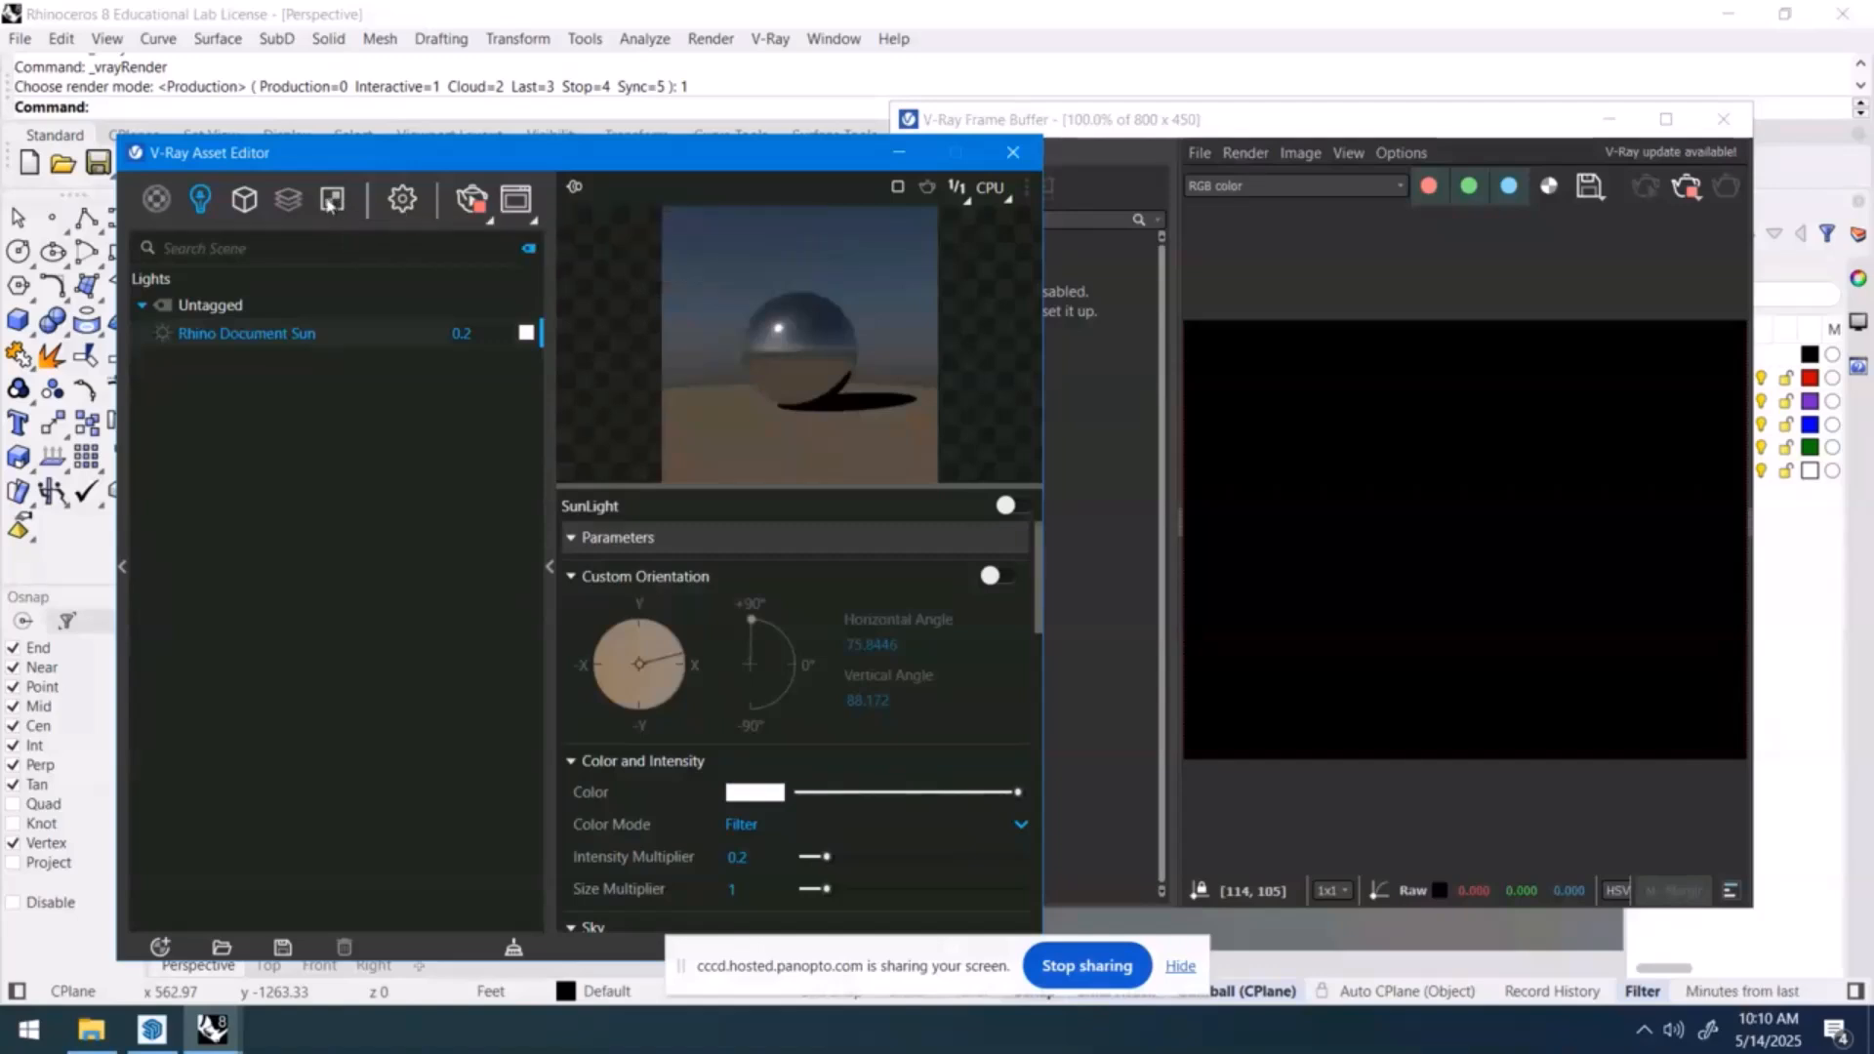
right_click(330, 201)
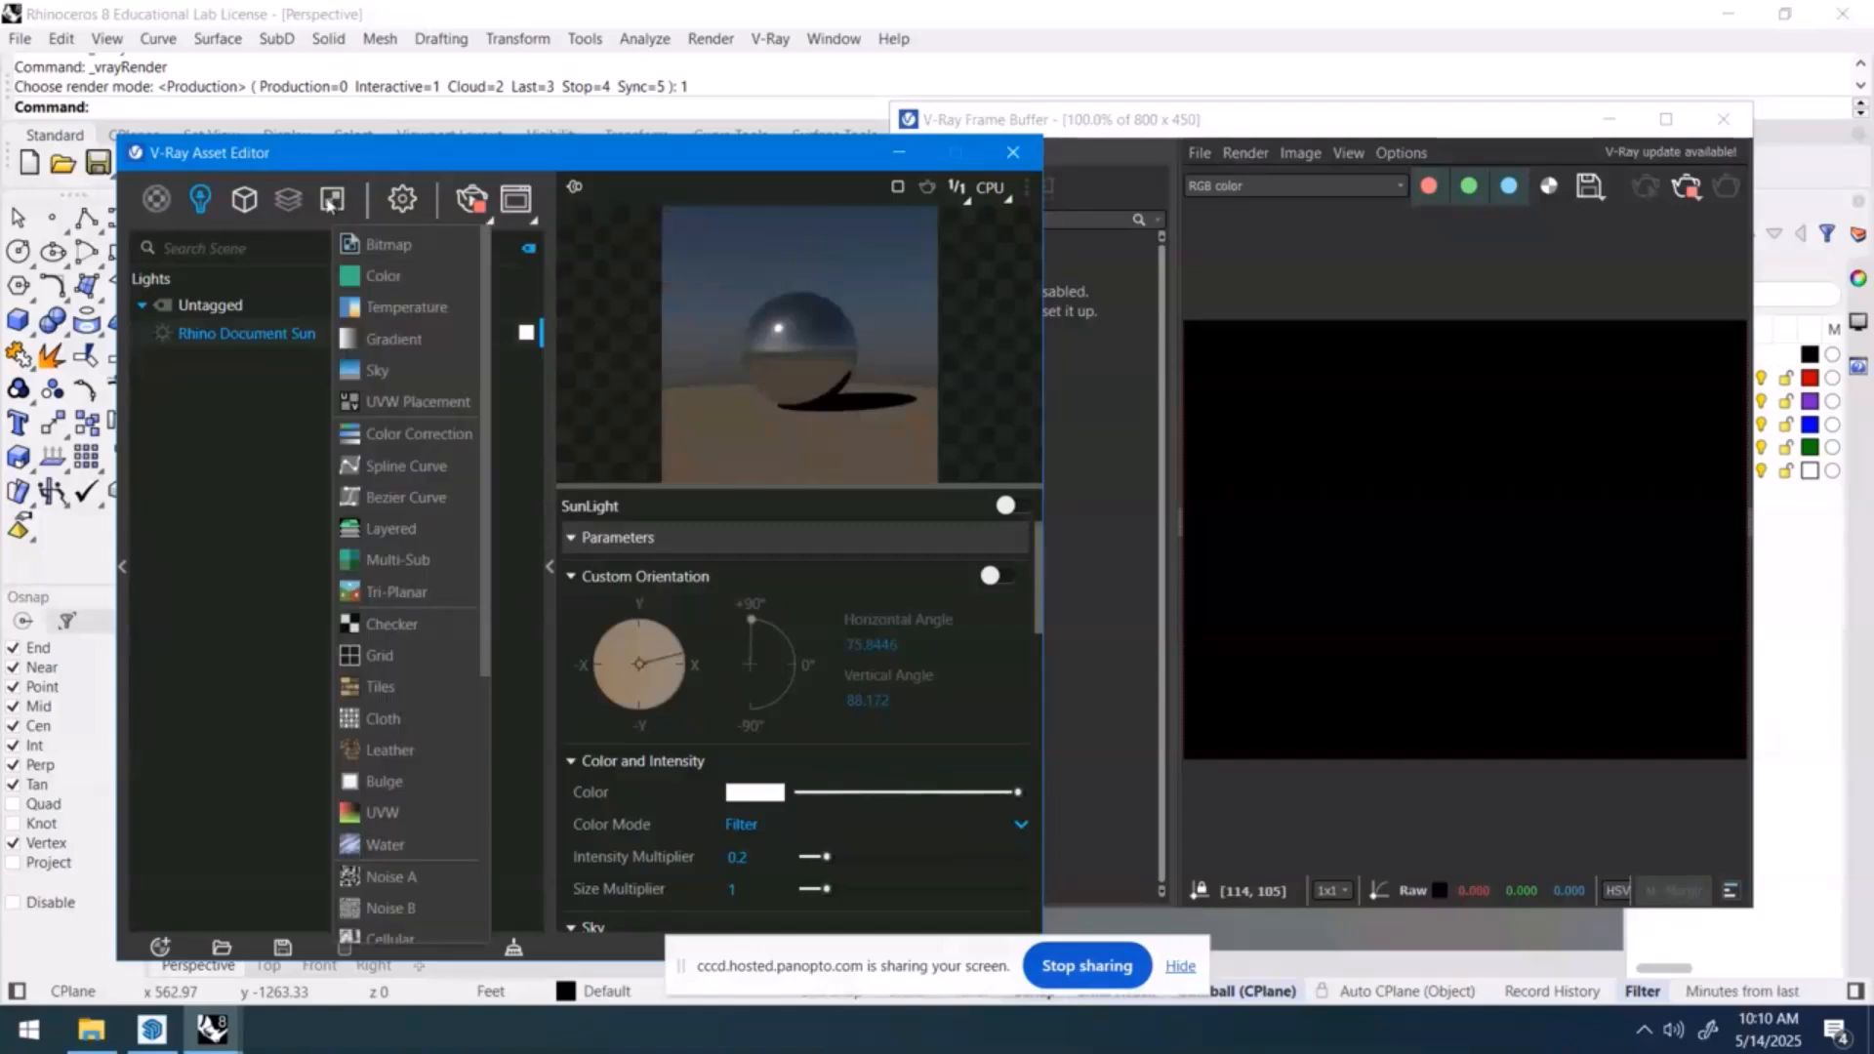
left_click(398, 380)
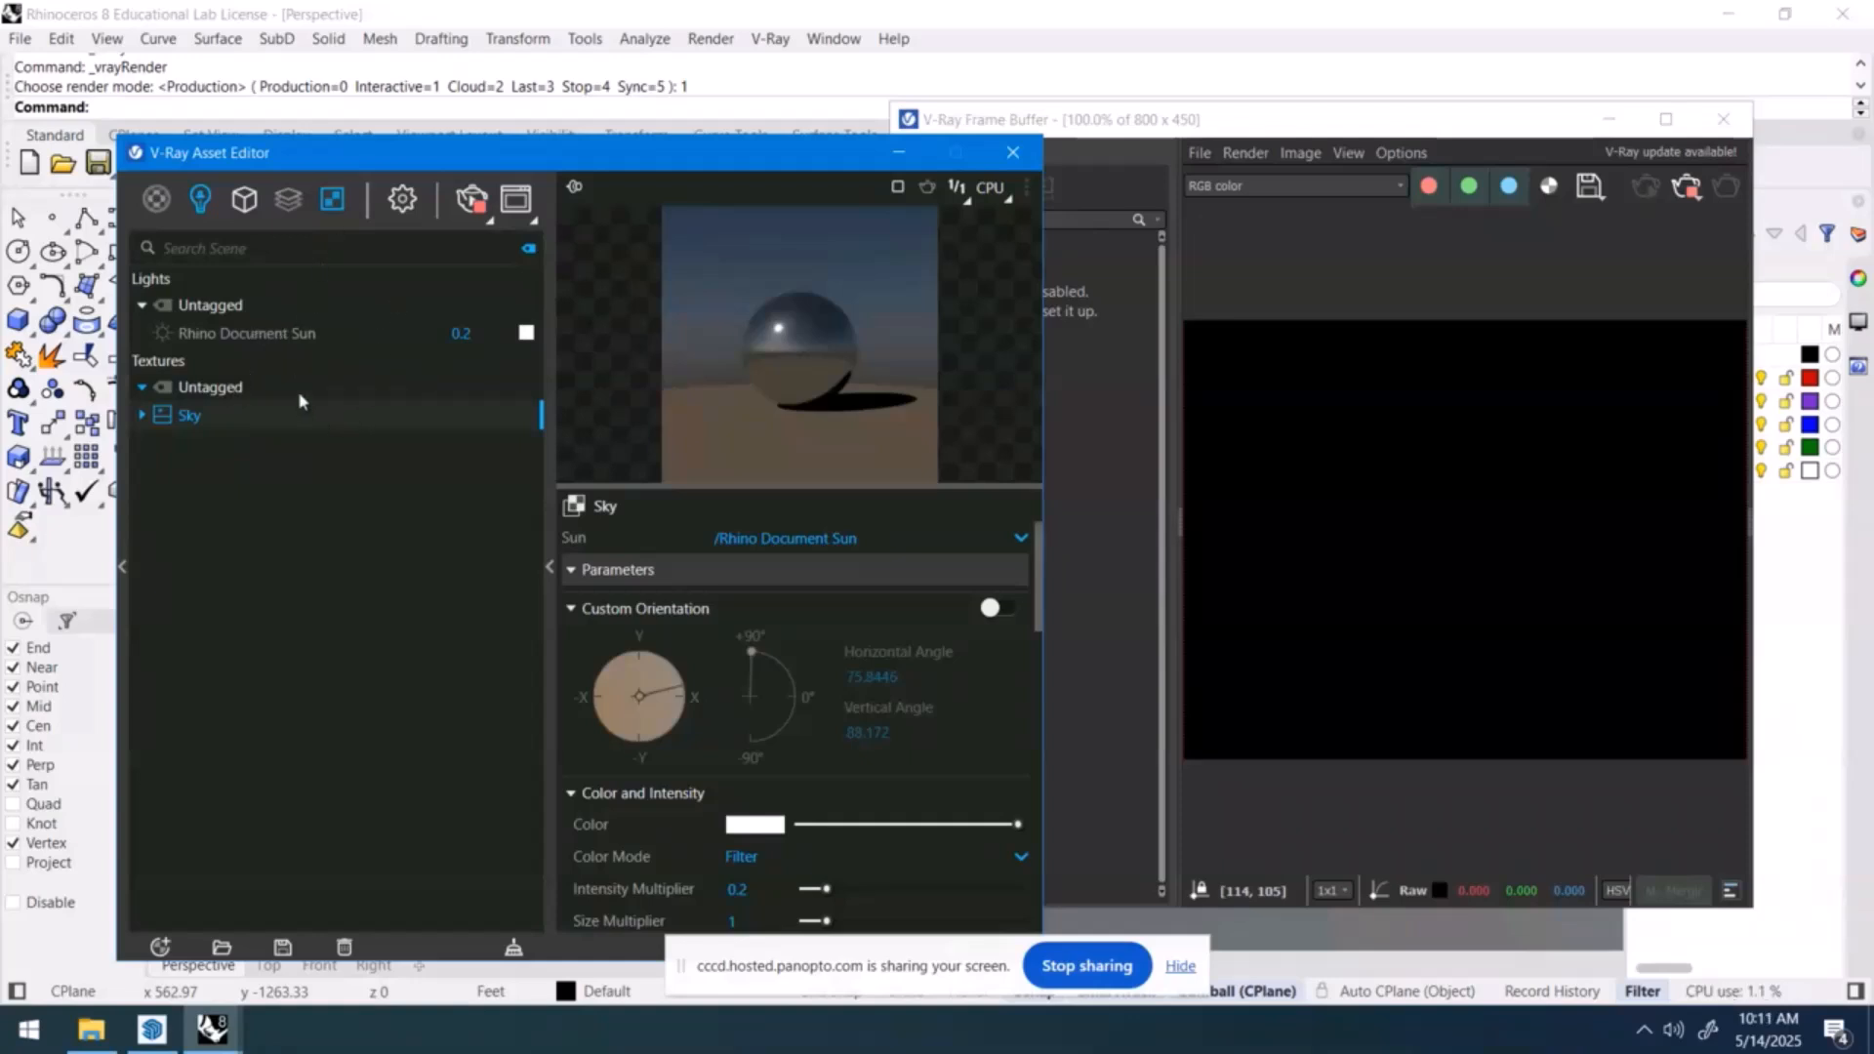
- Assign a Sky texture to the environment background in the V-Ray render settings
left_click(402, 199)
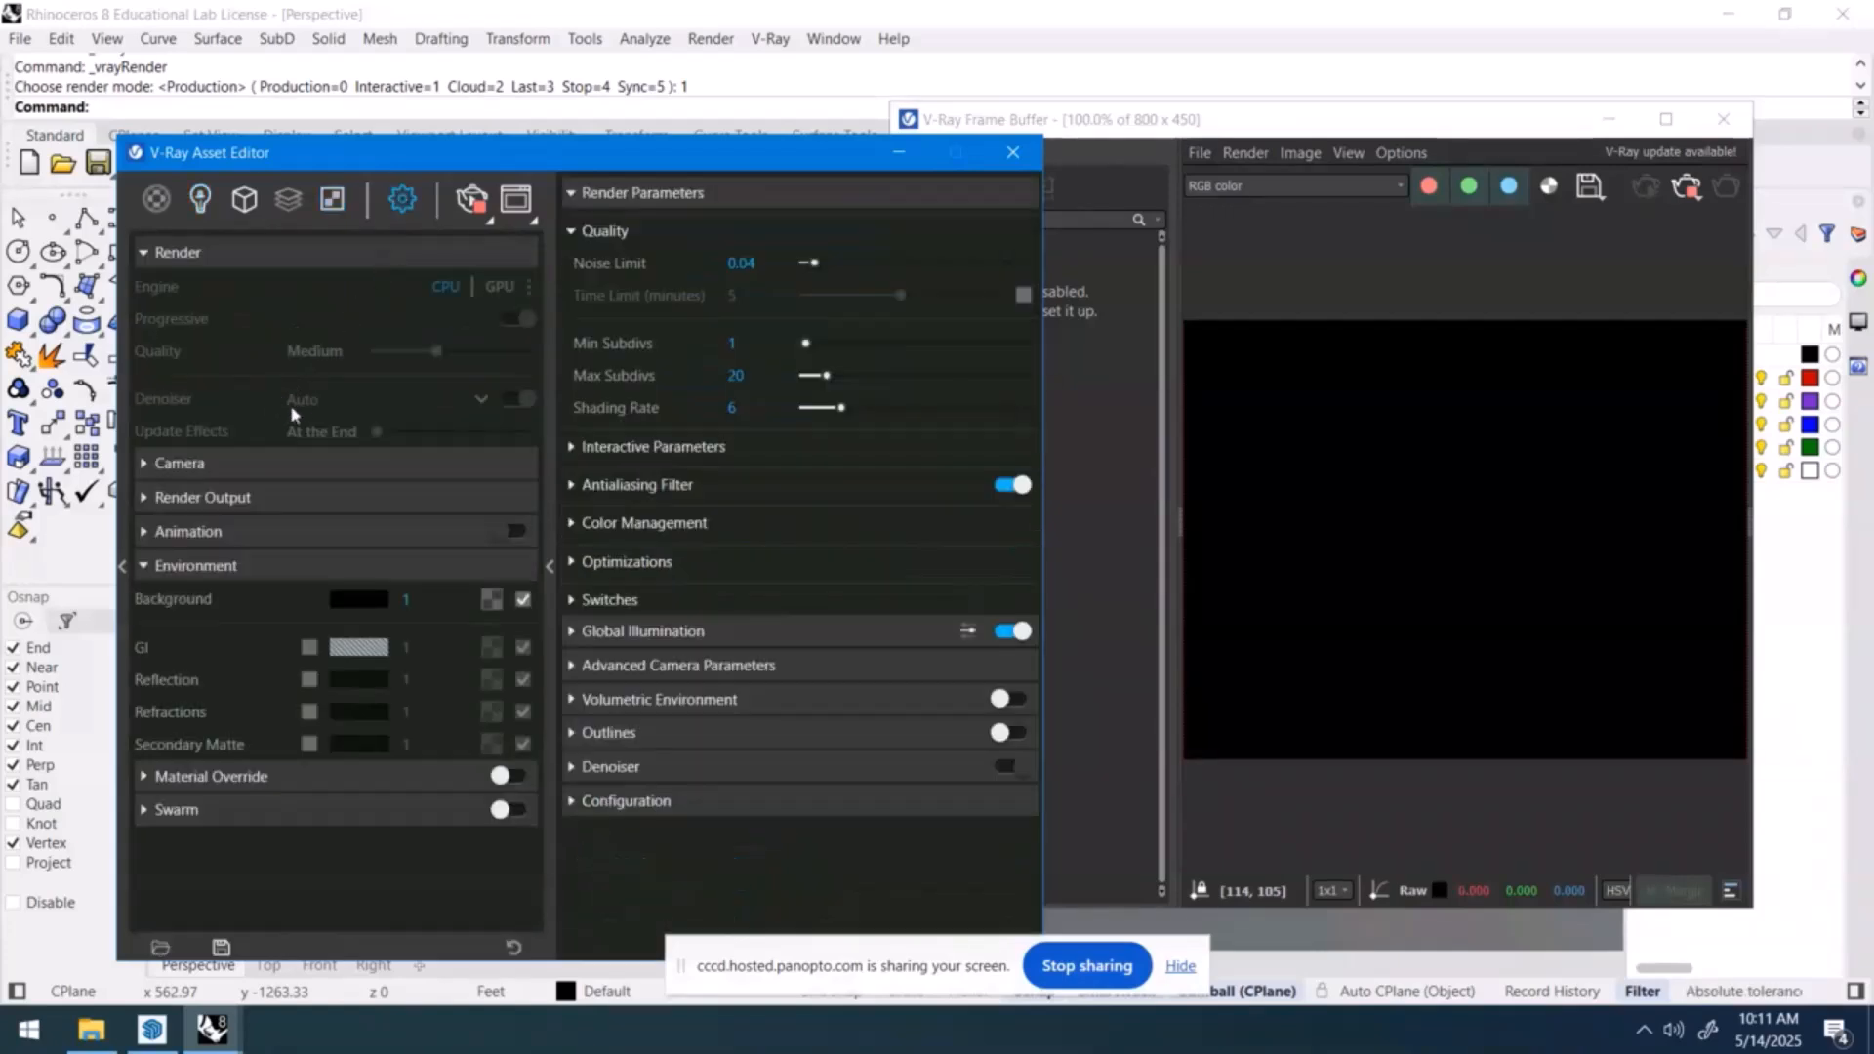
left_click(492, 599)
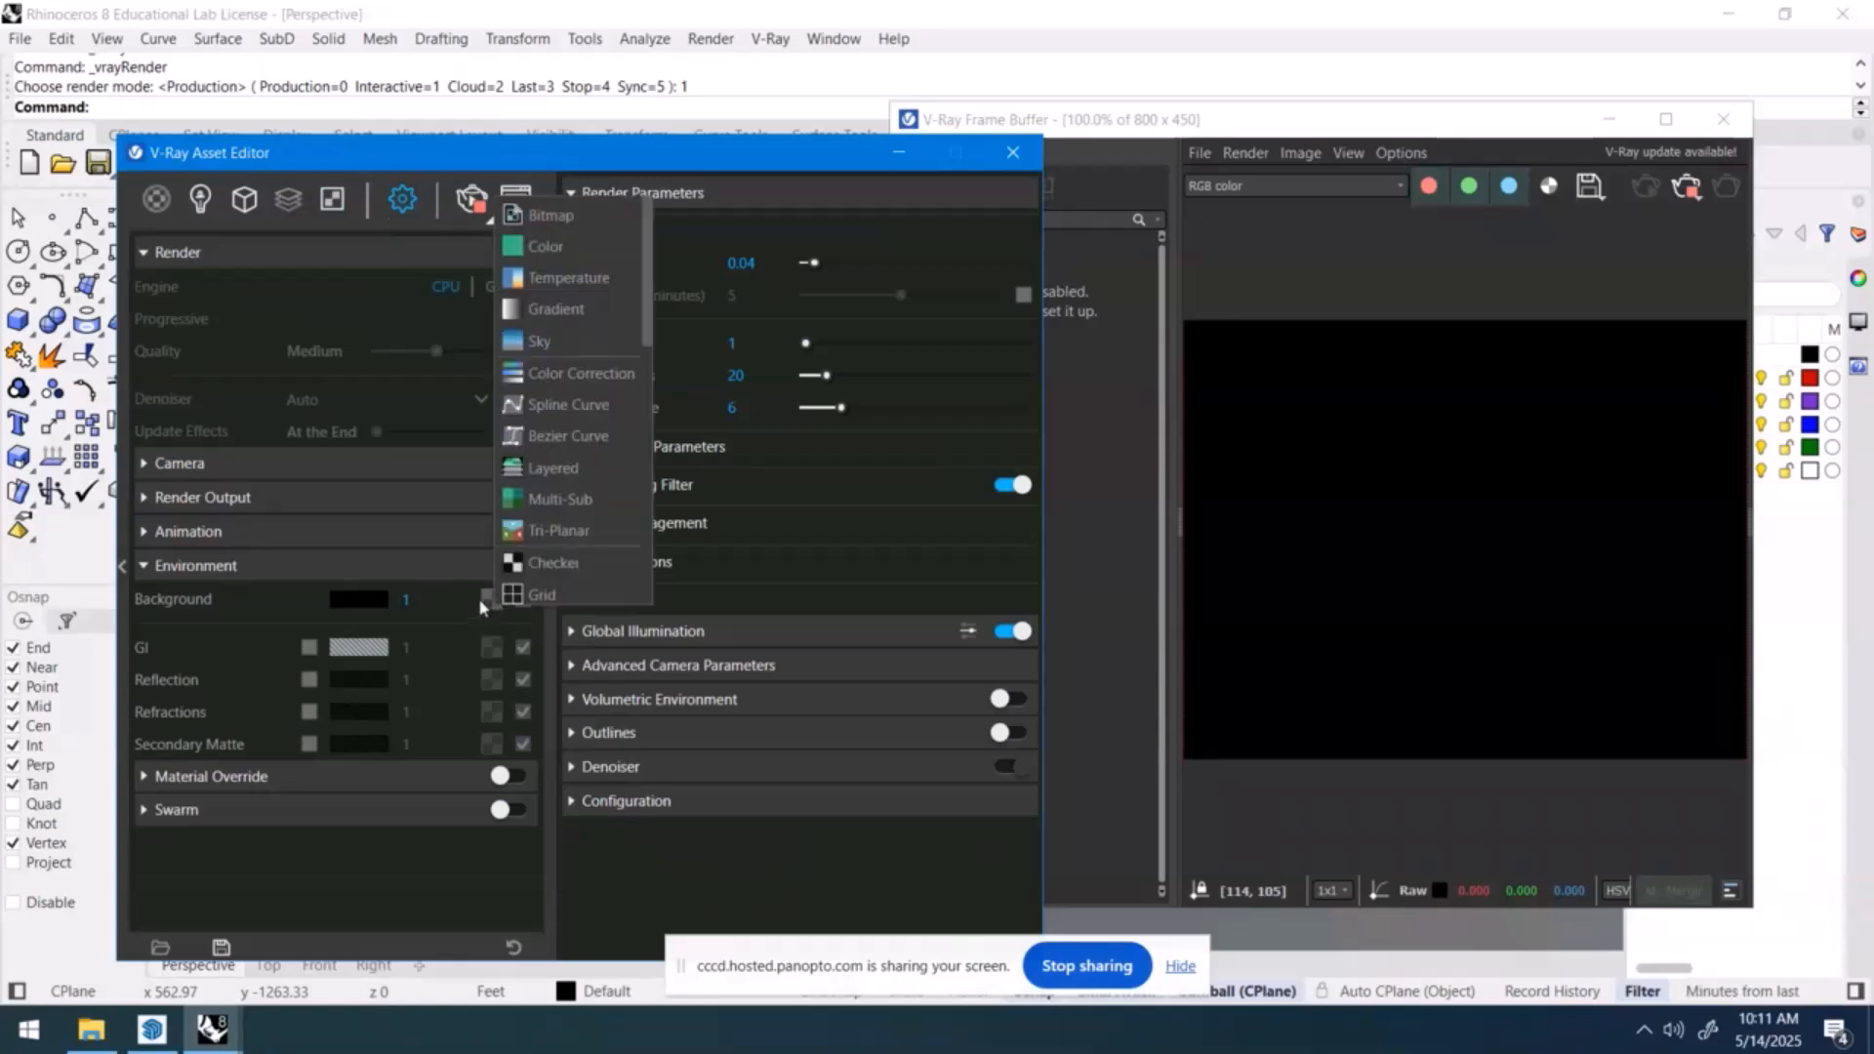
left_click(540, 341)
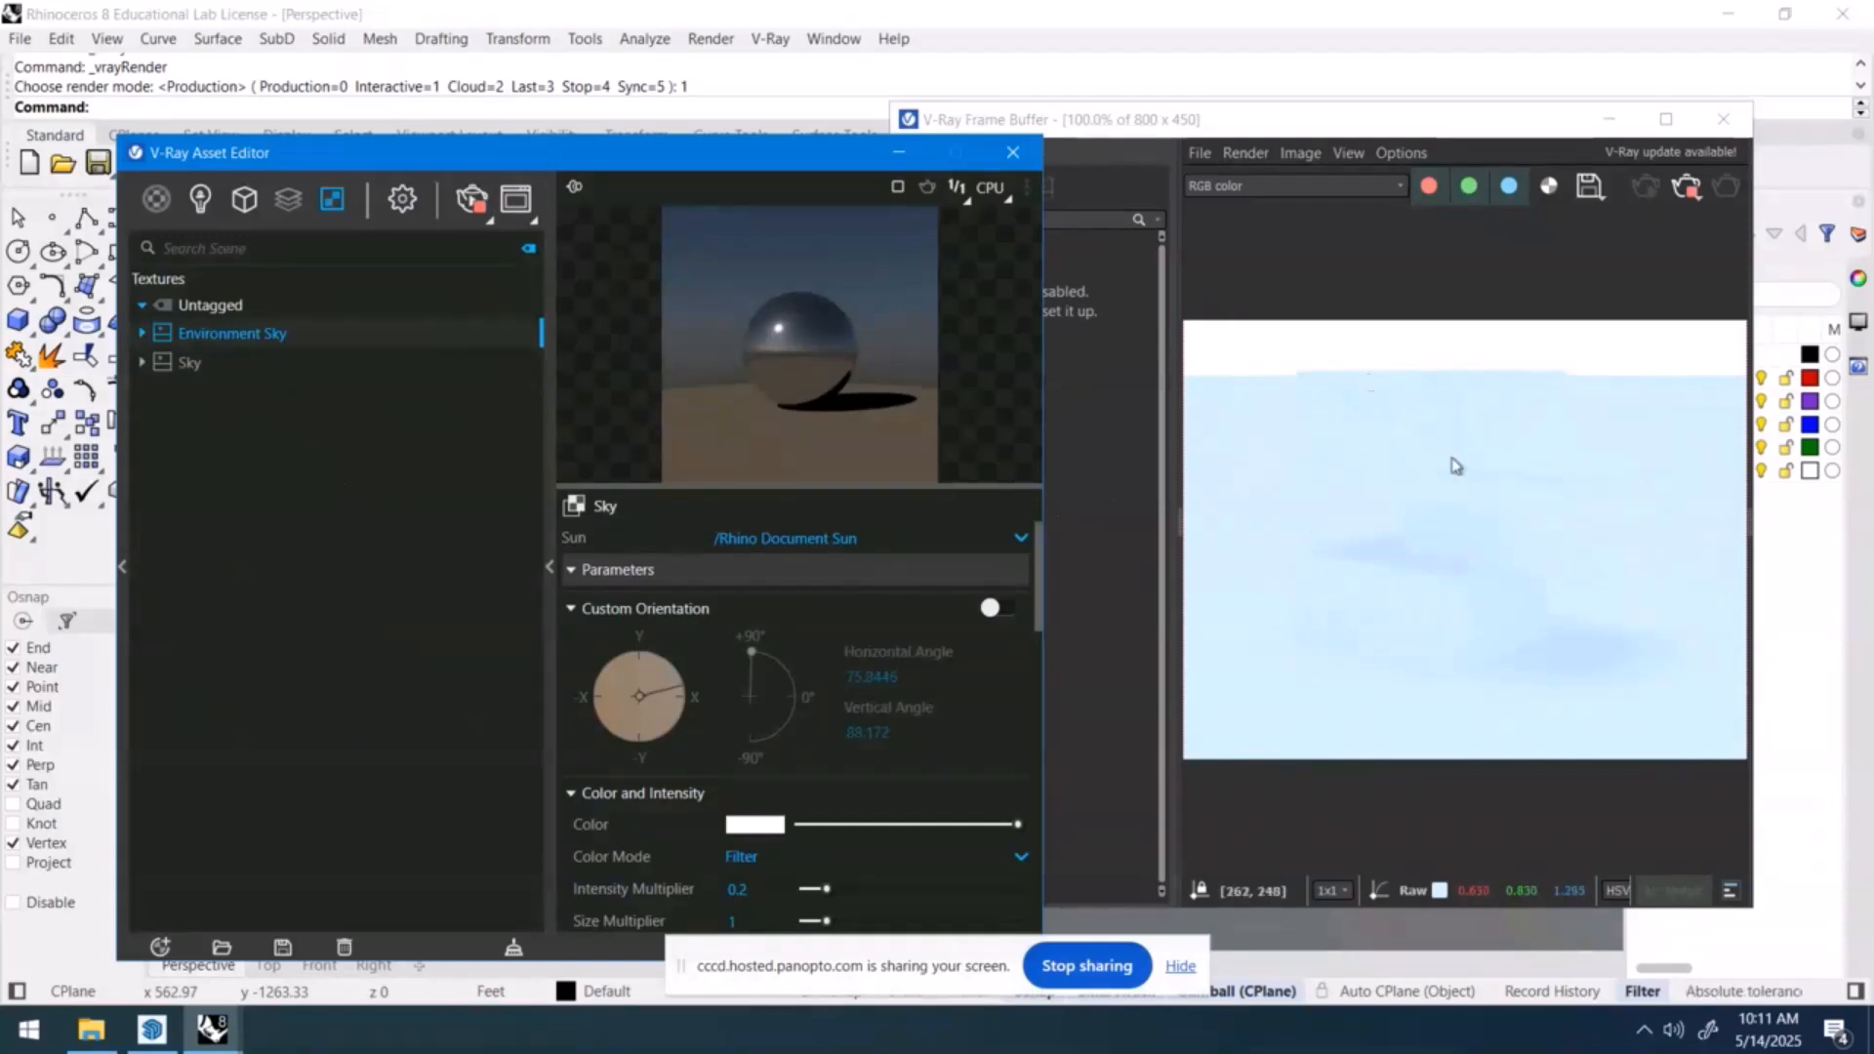
- Enable the Environment Sky's custom orientation and aim the sun at about 204° horizontal and 36° vertical
left_click_drag(753, 158, 258, 332)
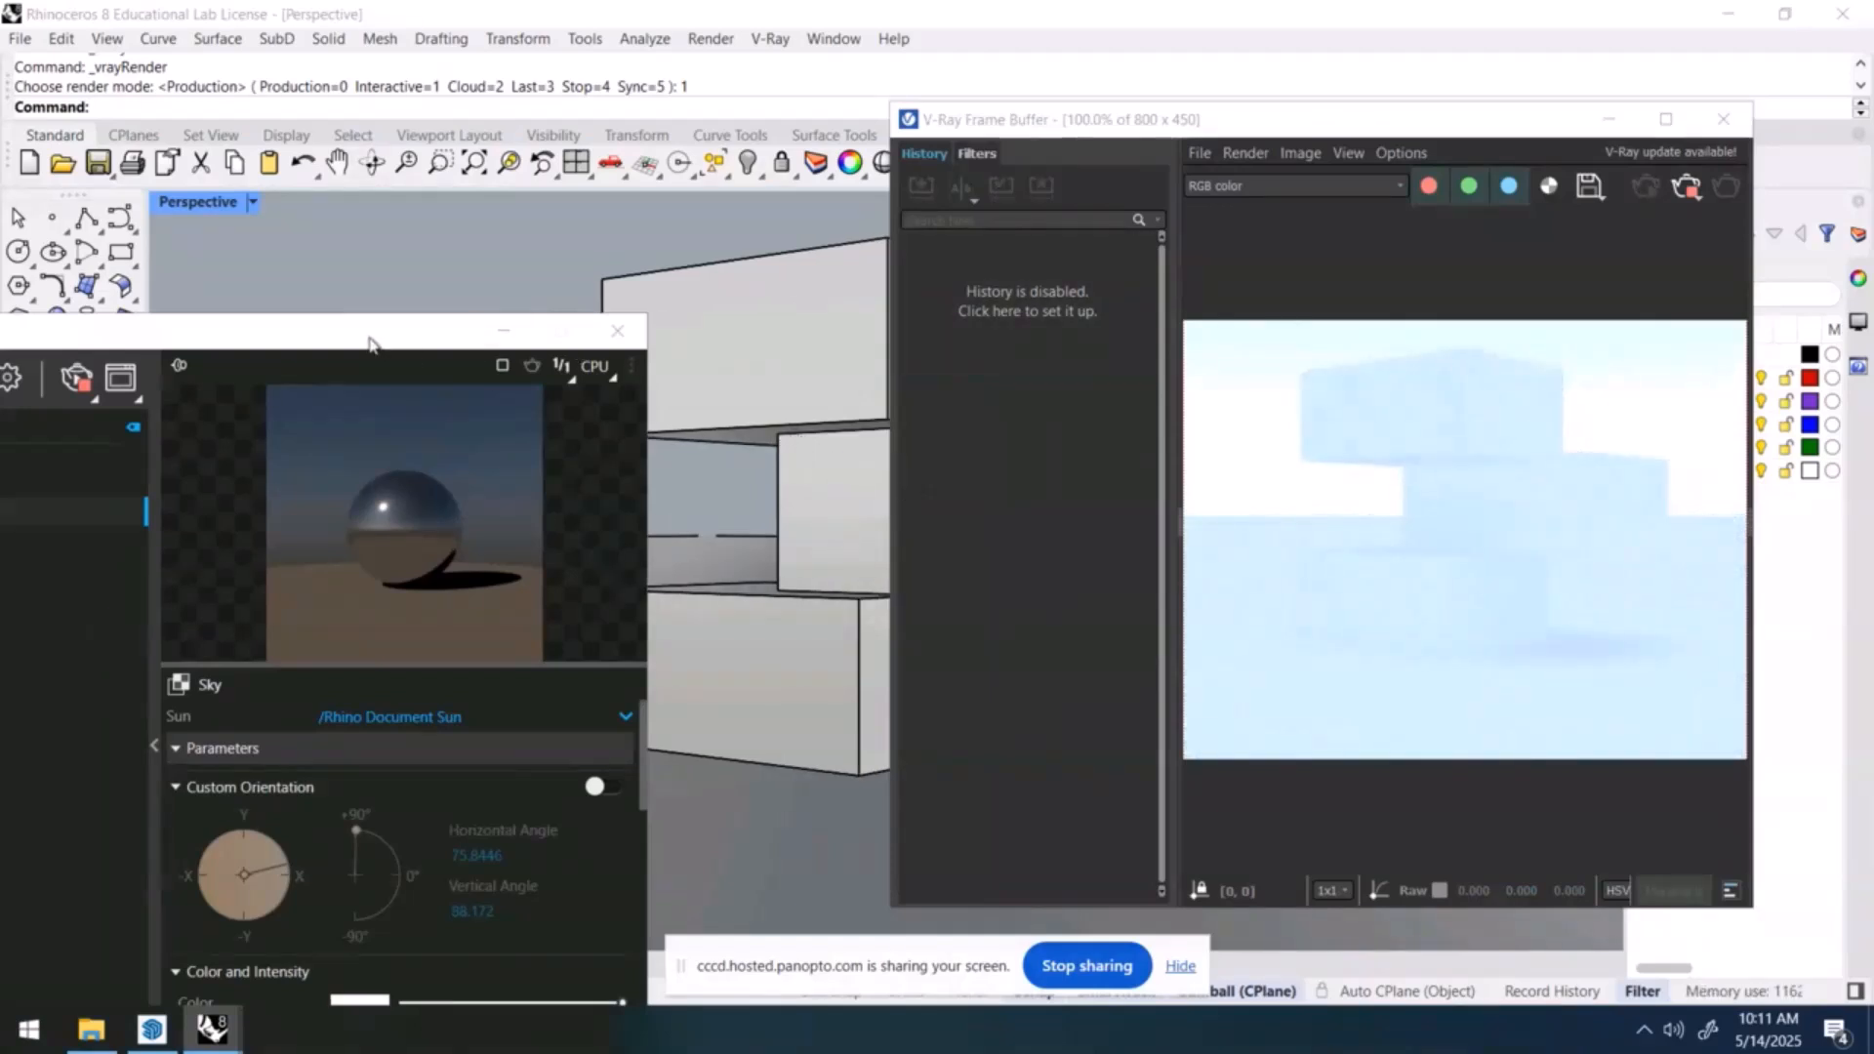
left_click_drag(369, 342, 808, 200)
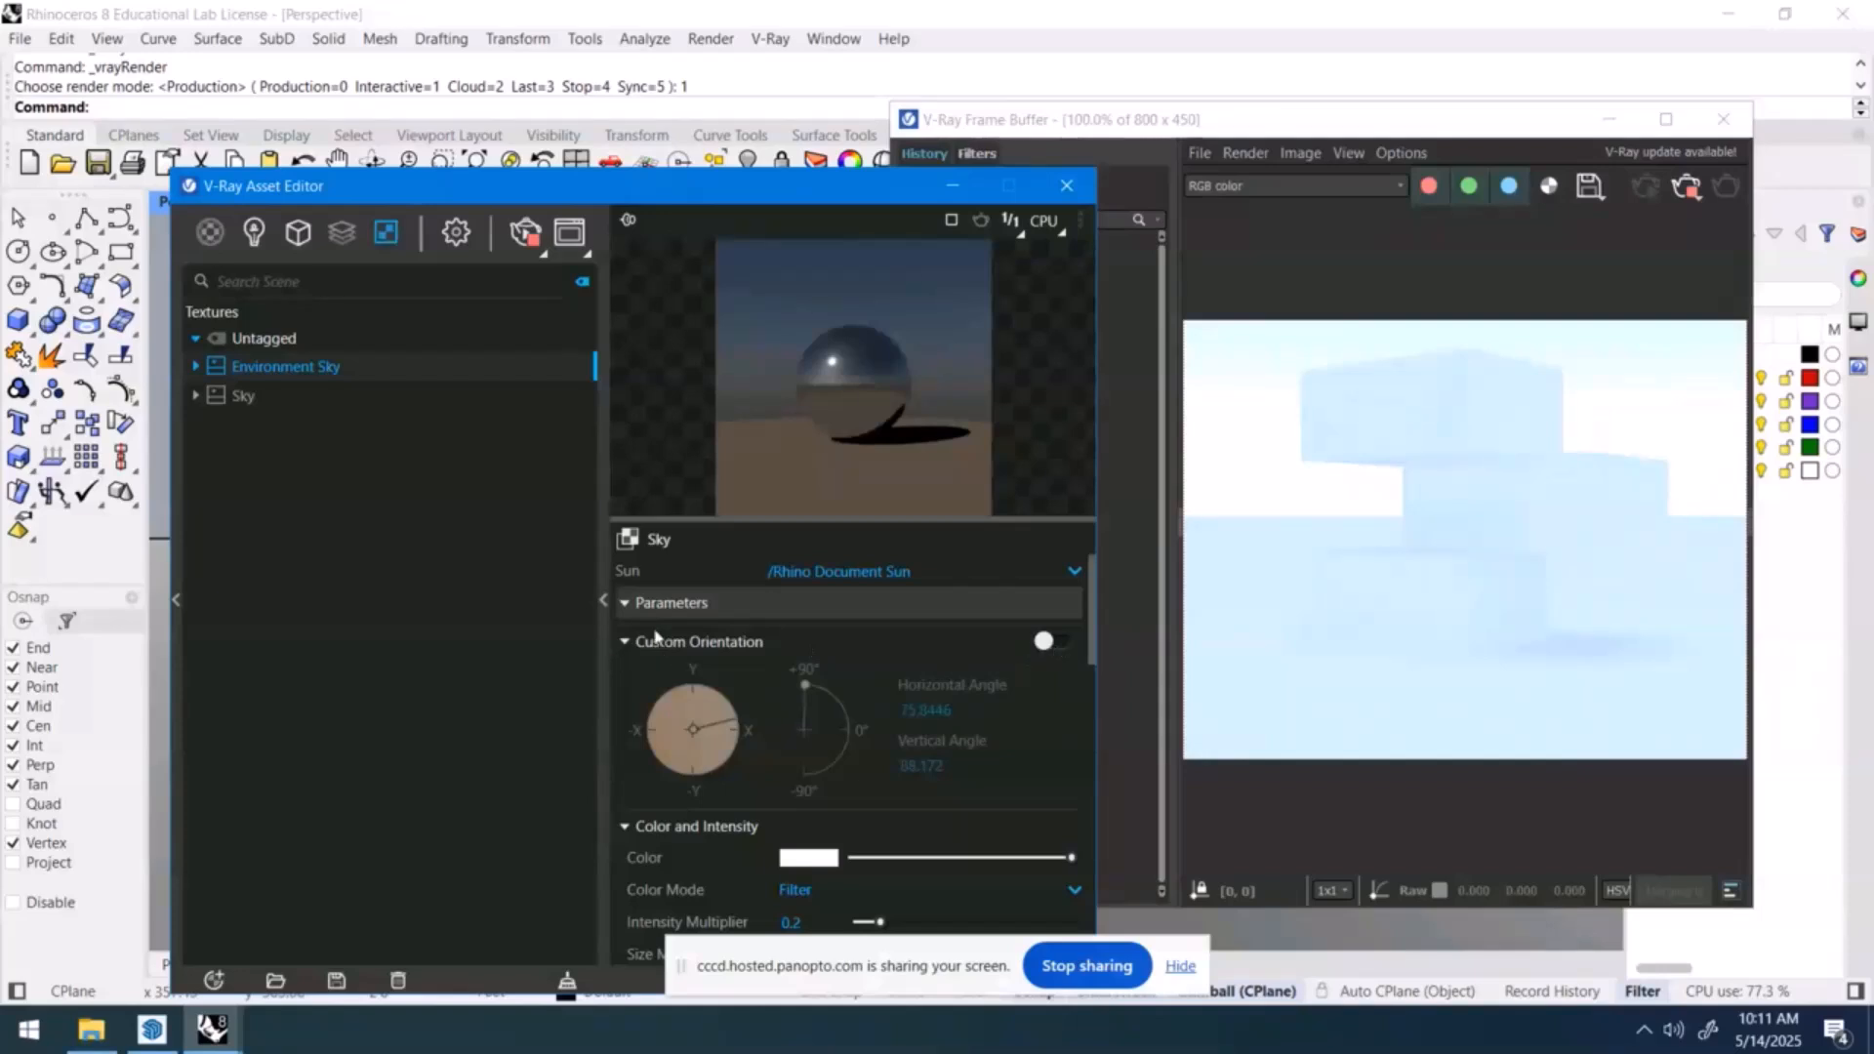
left_click(602, 601)
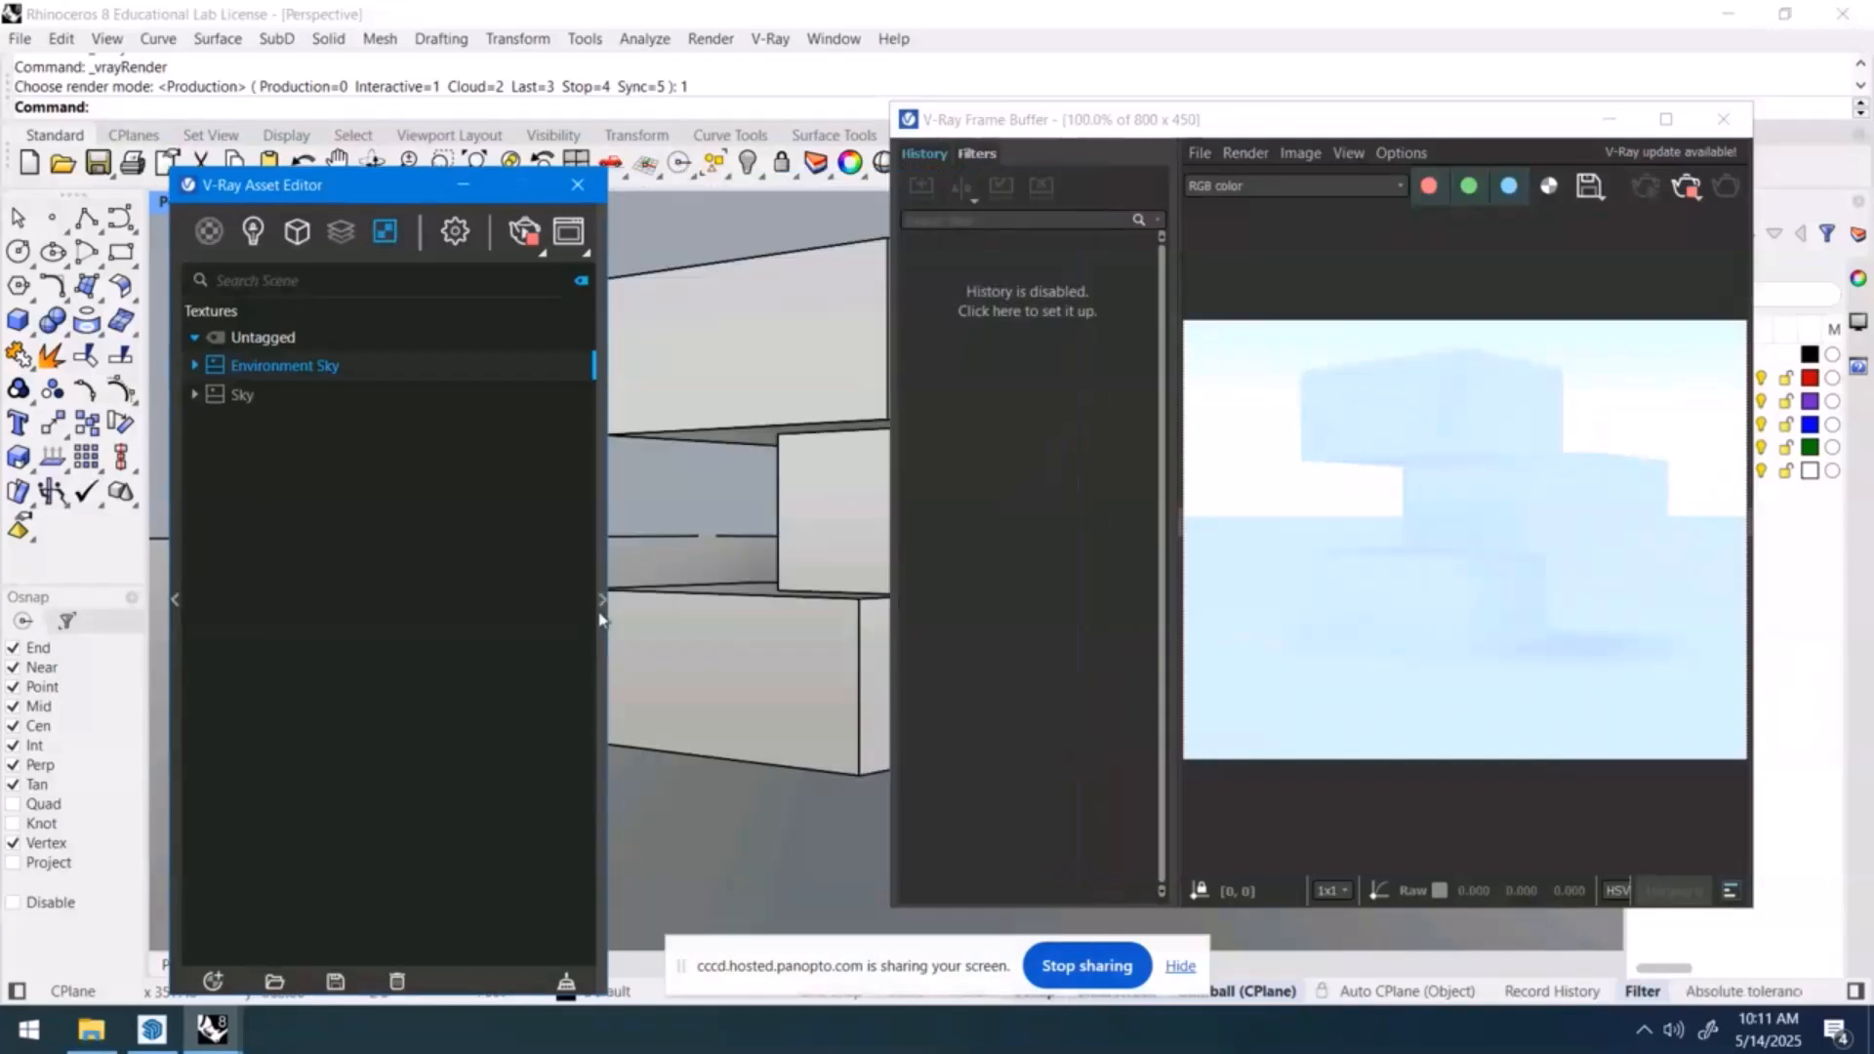
left_click(602, 603)
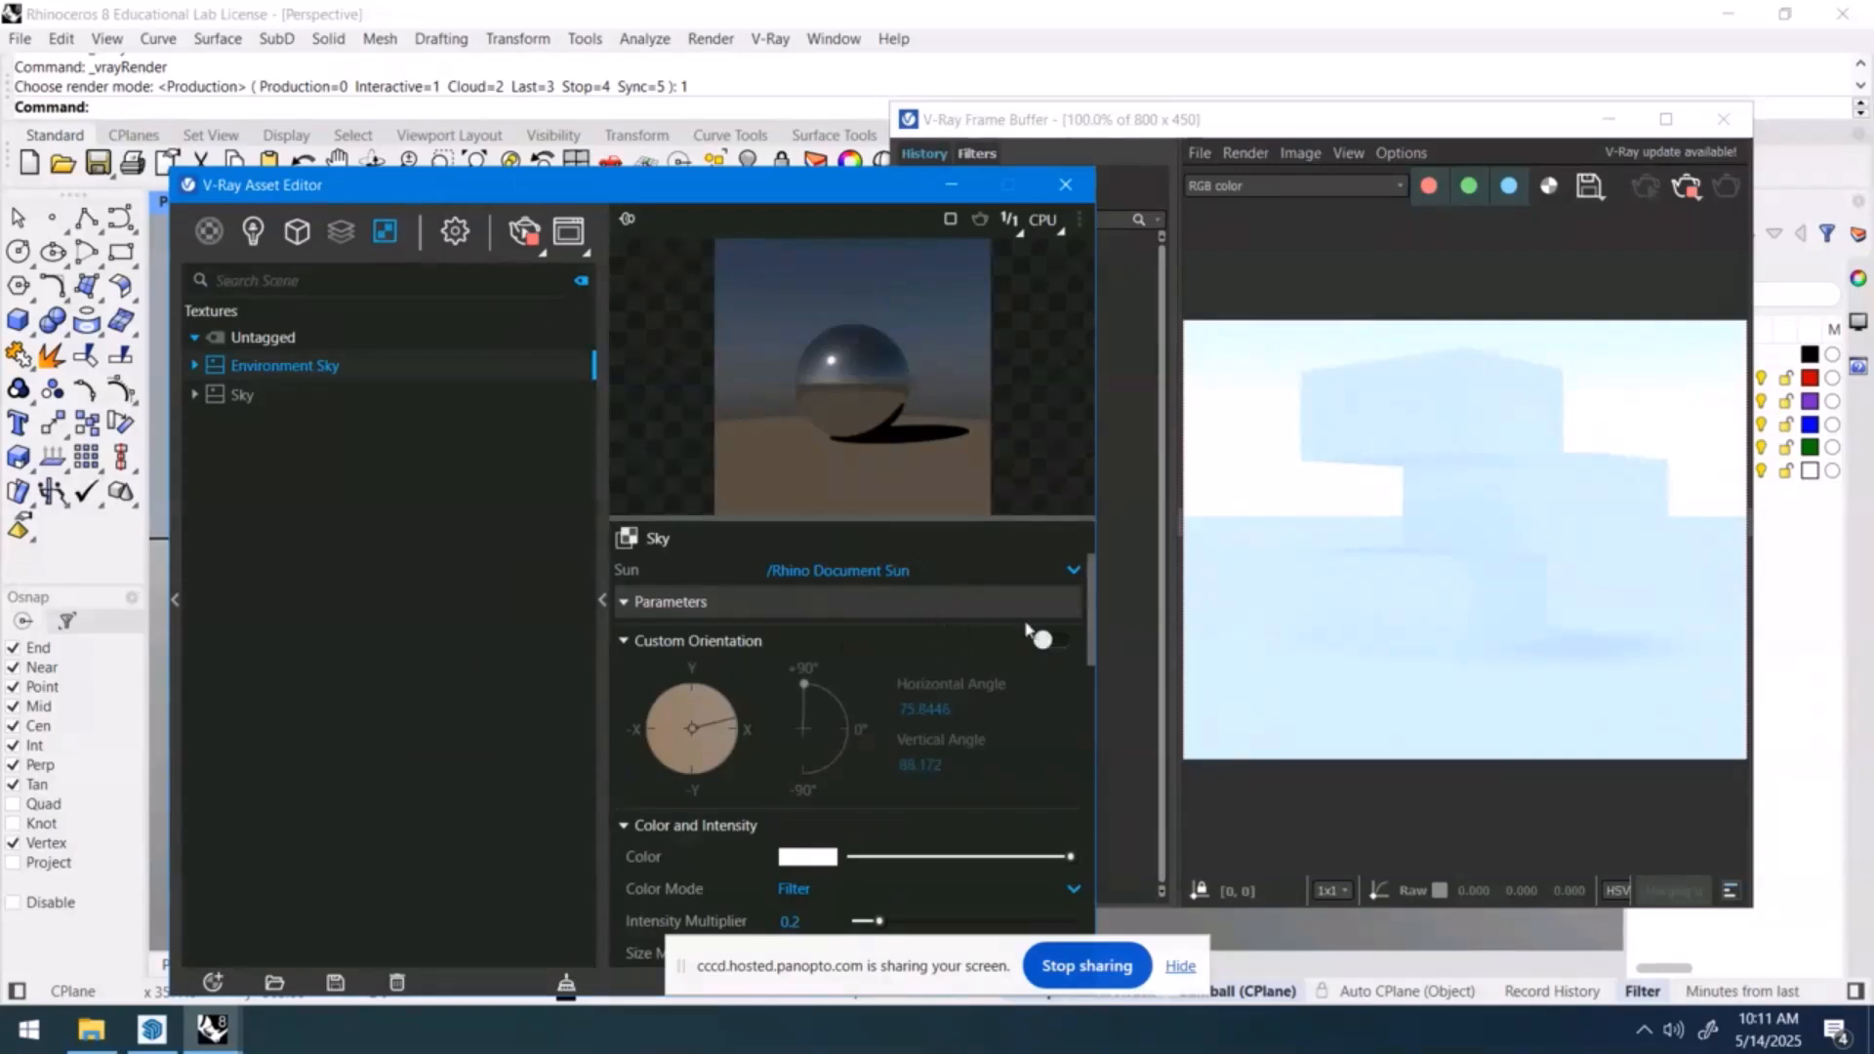
left_click(1051, 646)
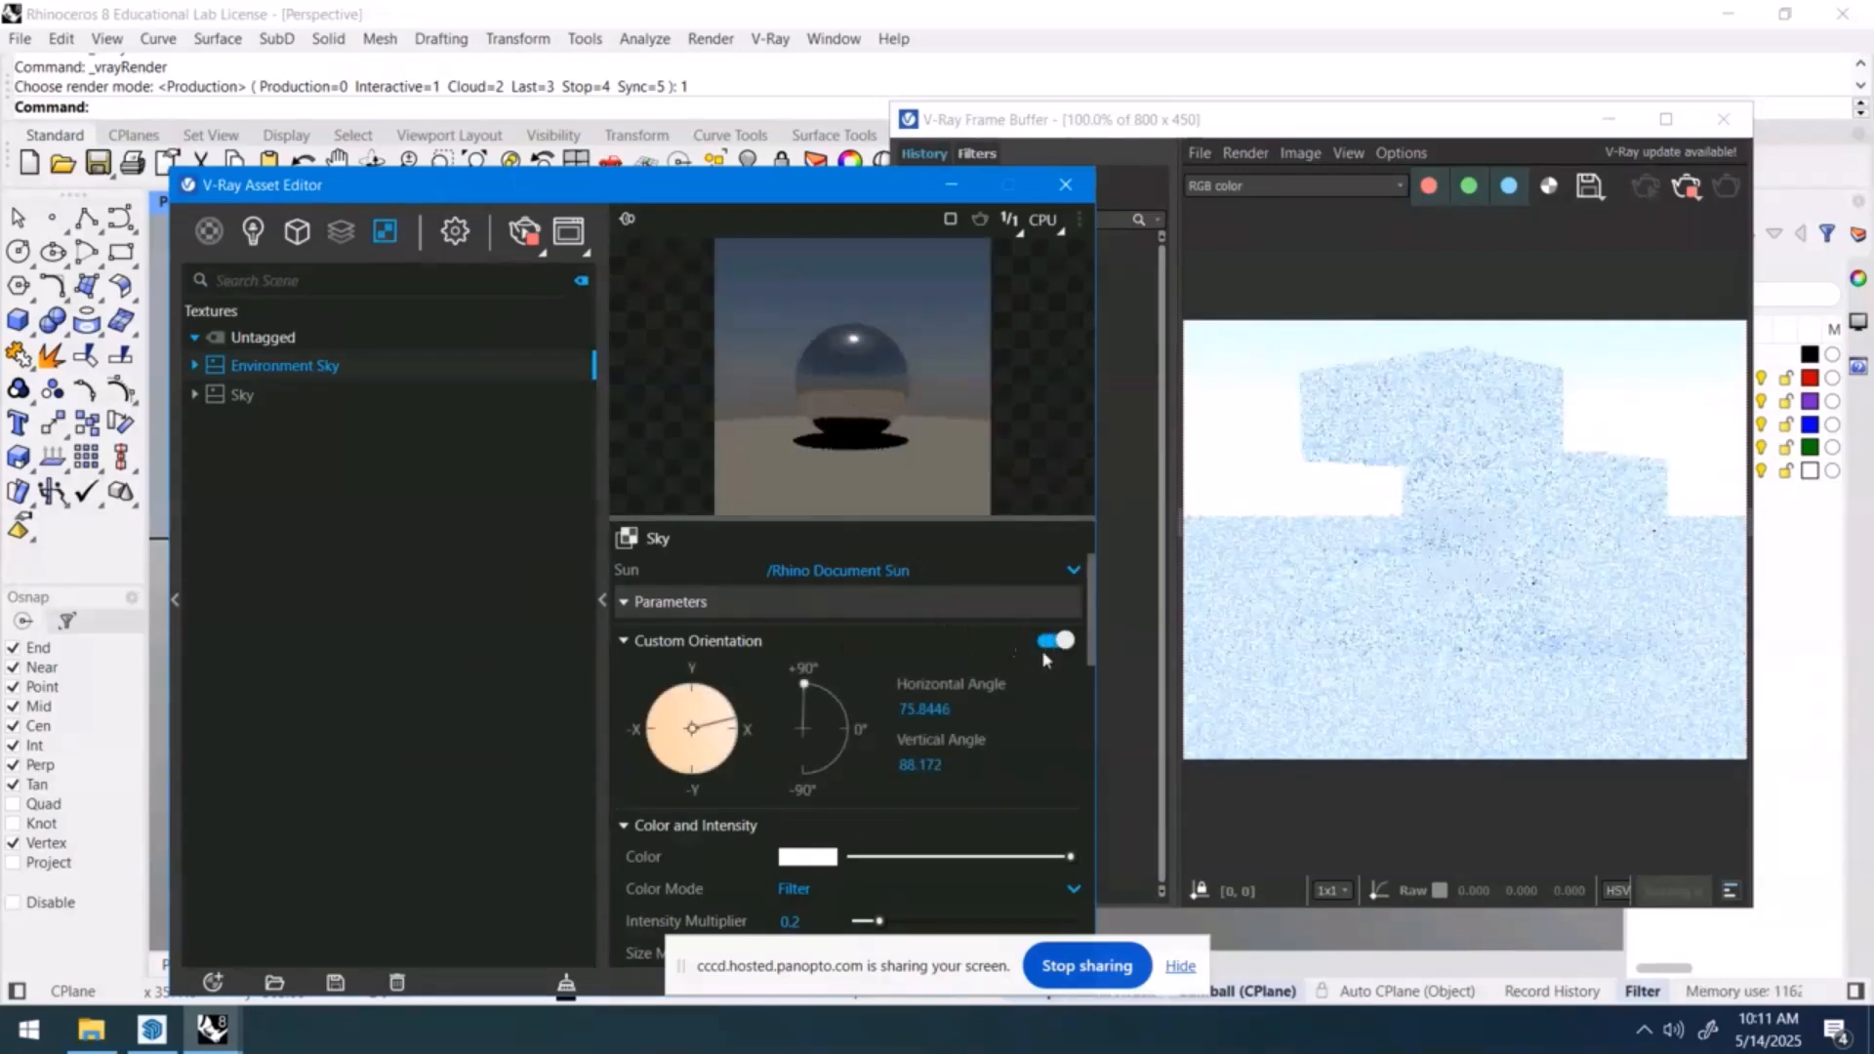
left_click_drag(805, 685, 843, 705)
left_click_drag(718, 722, 680, 753)
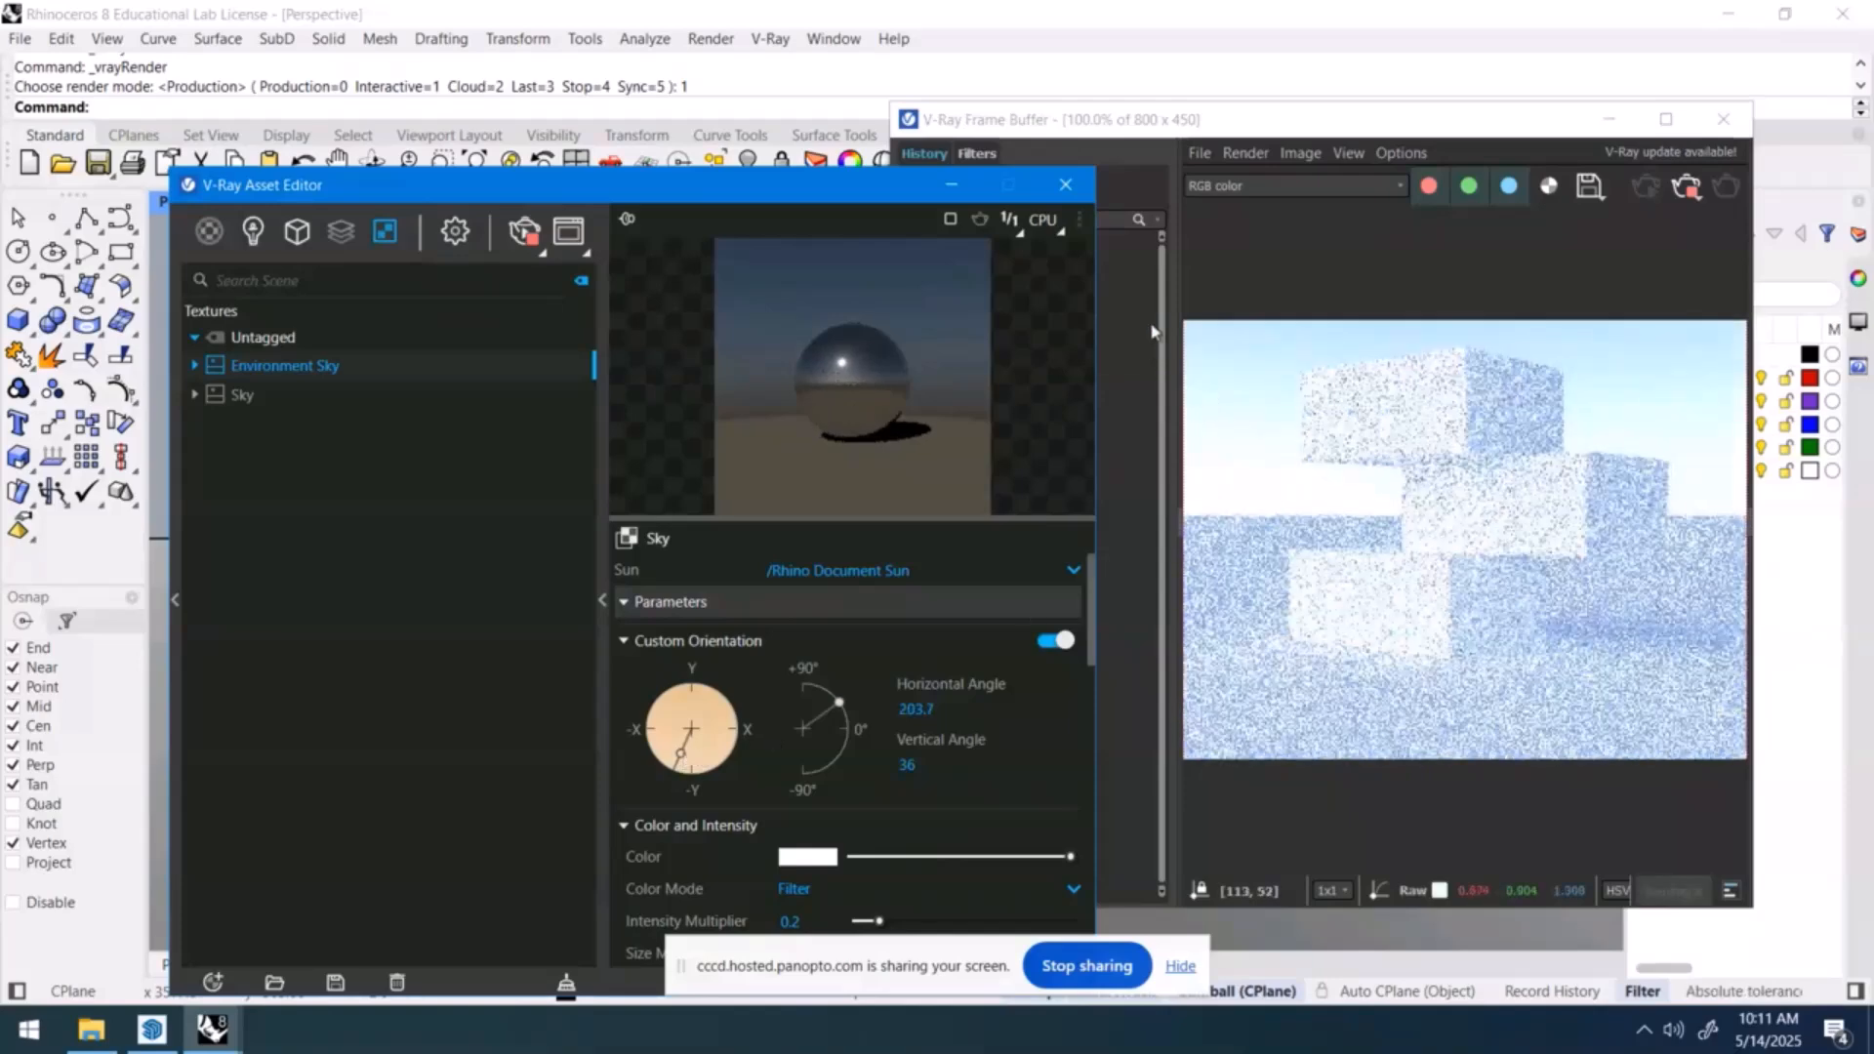
- Arrange the editor and render windows, and reorient the sky's sun to about 107° horizontal and 28° vertical
left_click_drag(851, 204, 736, 199)
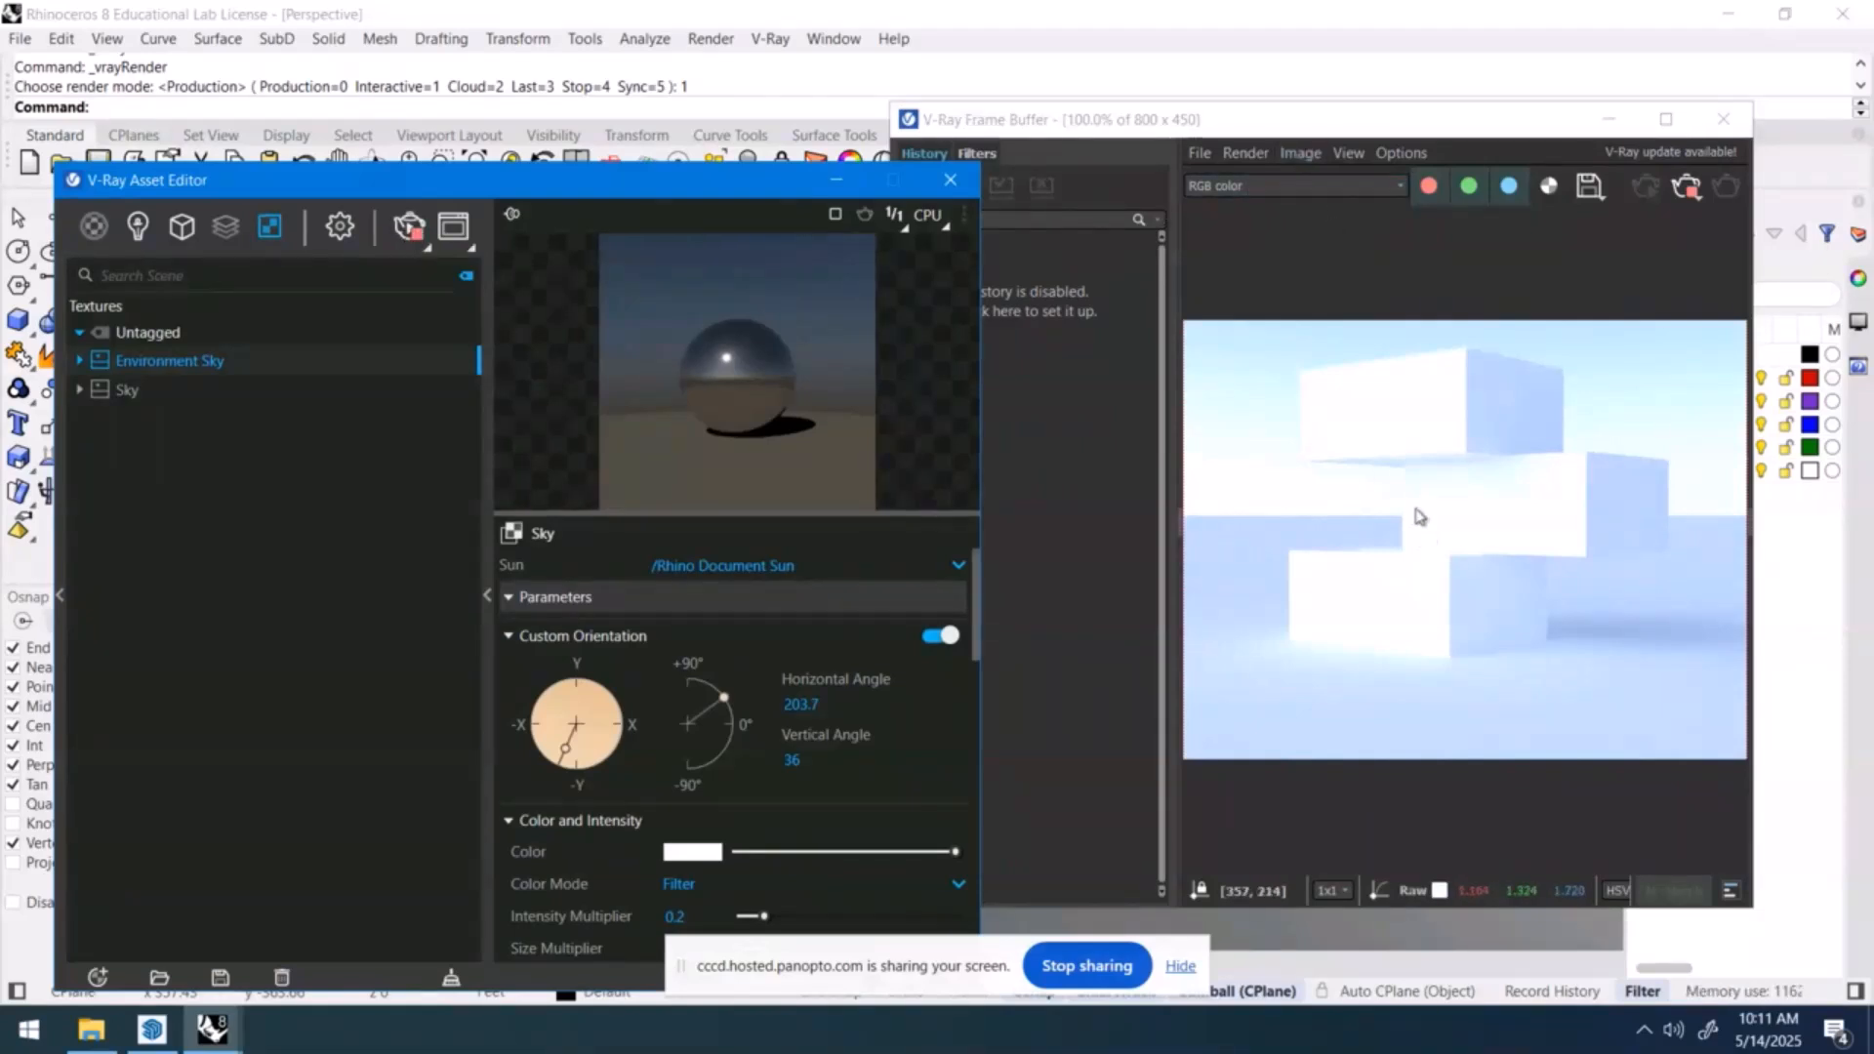
left_click(1262, 132)
left_click_drag(1262, 132, 1219, 136)
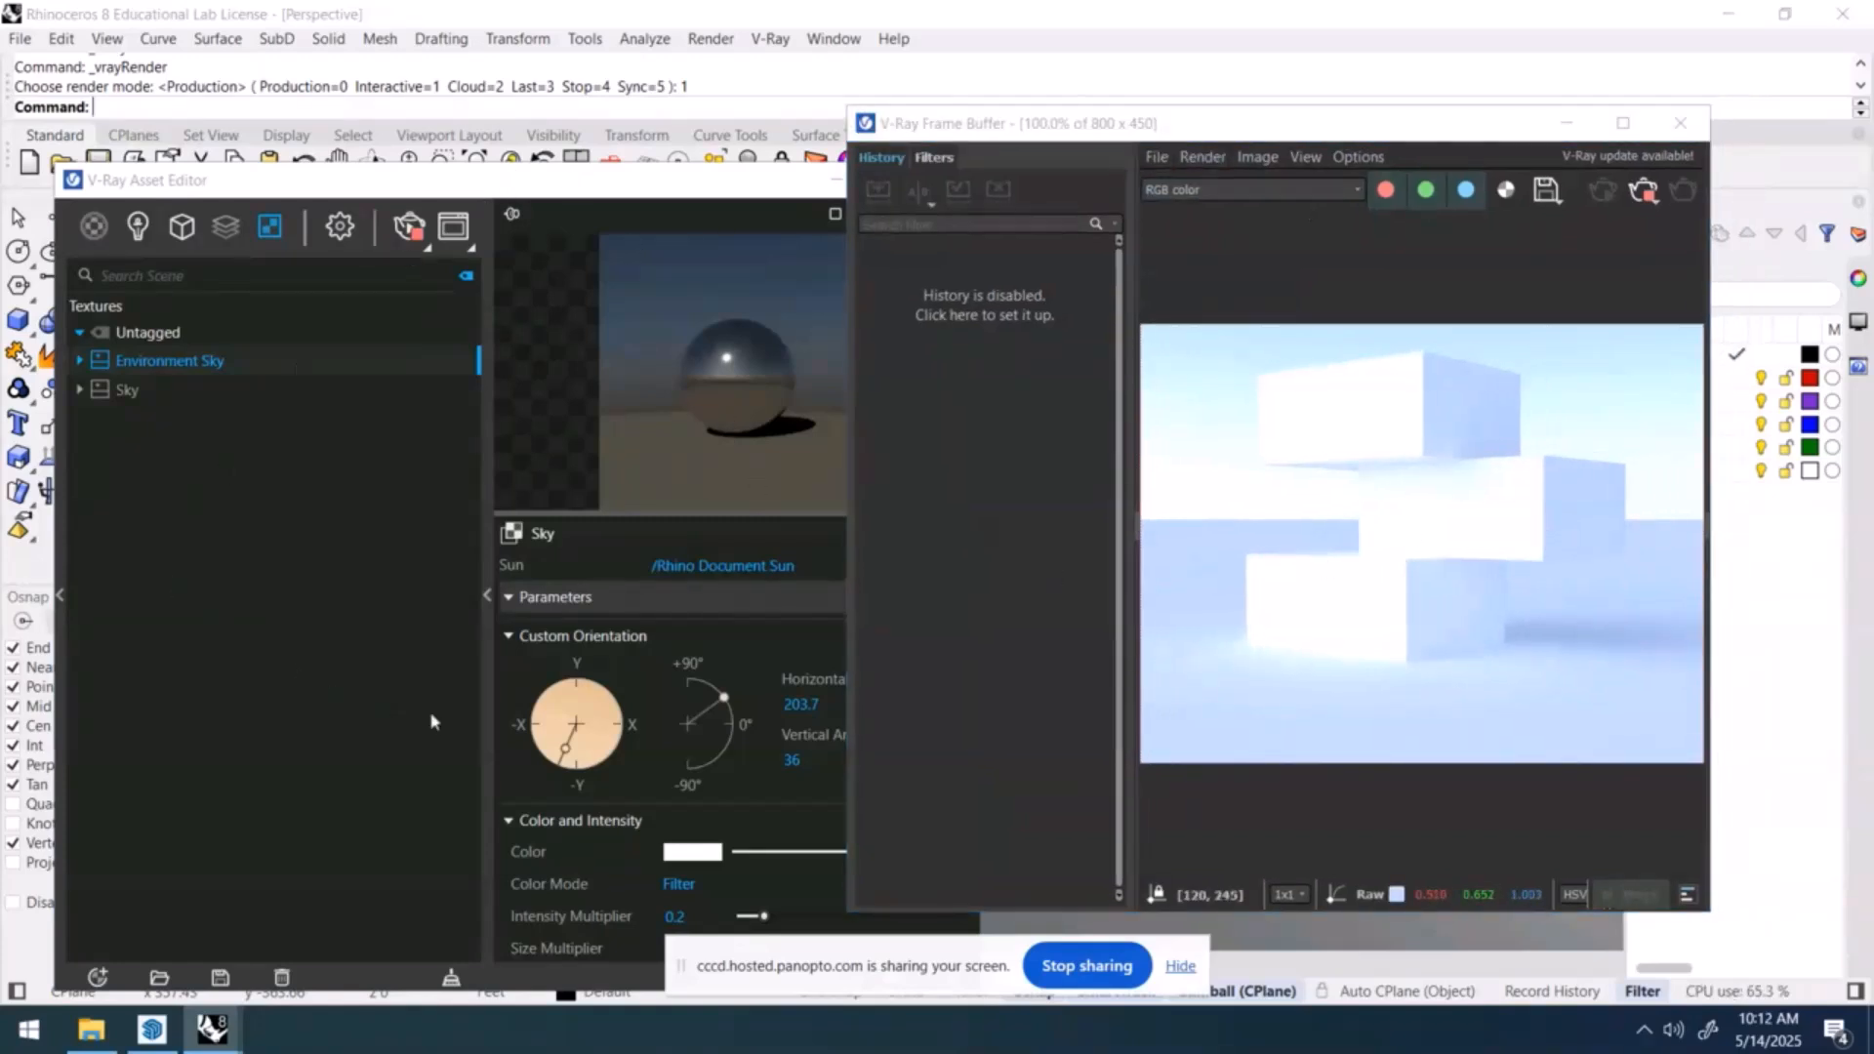
left_click_drag(565, 748, 614, 745)
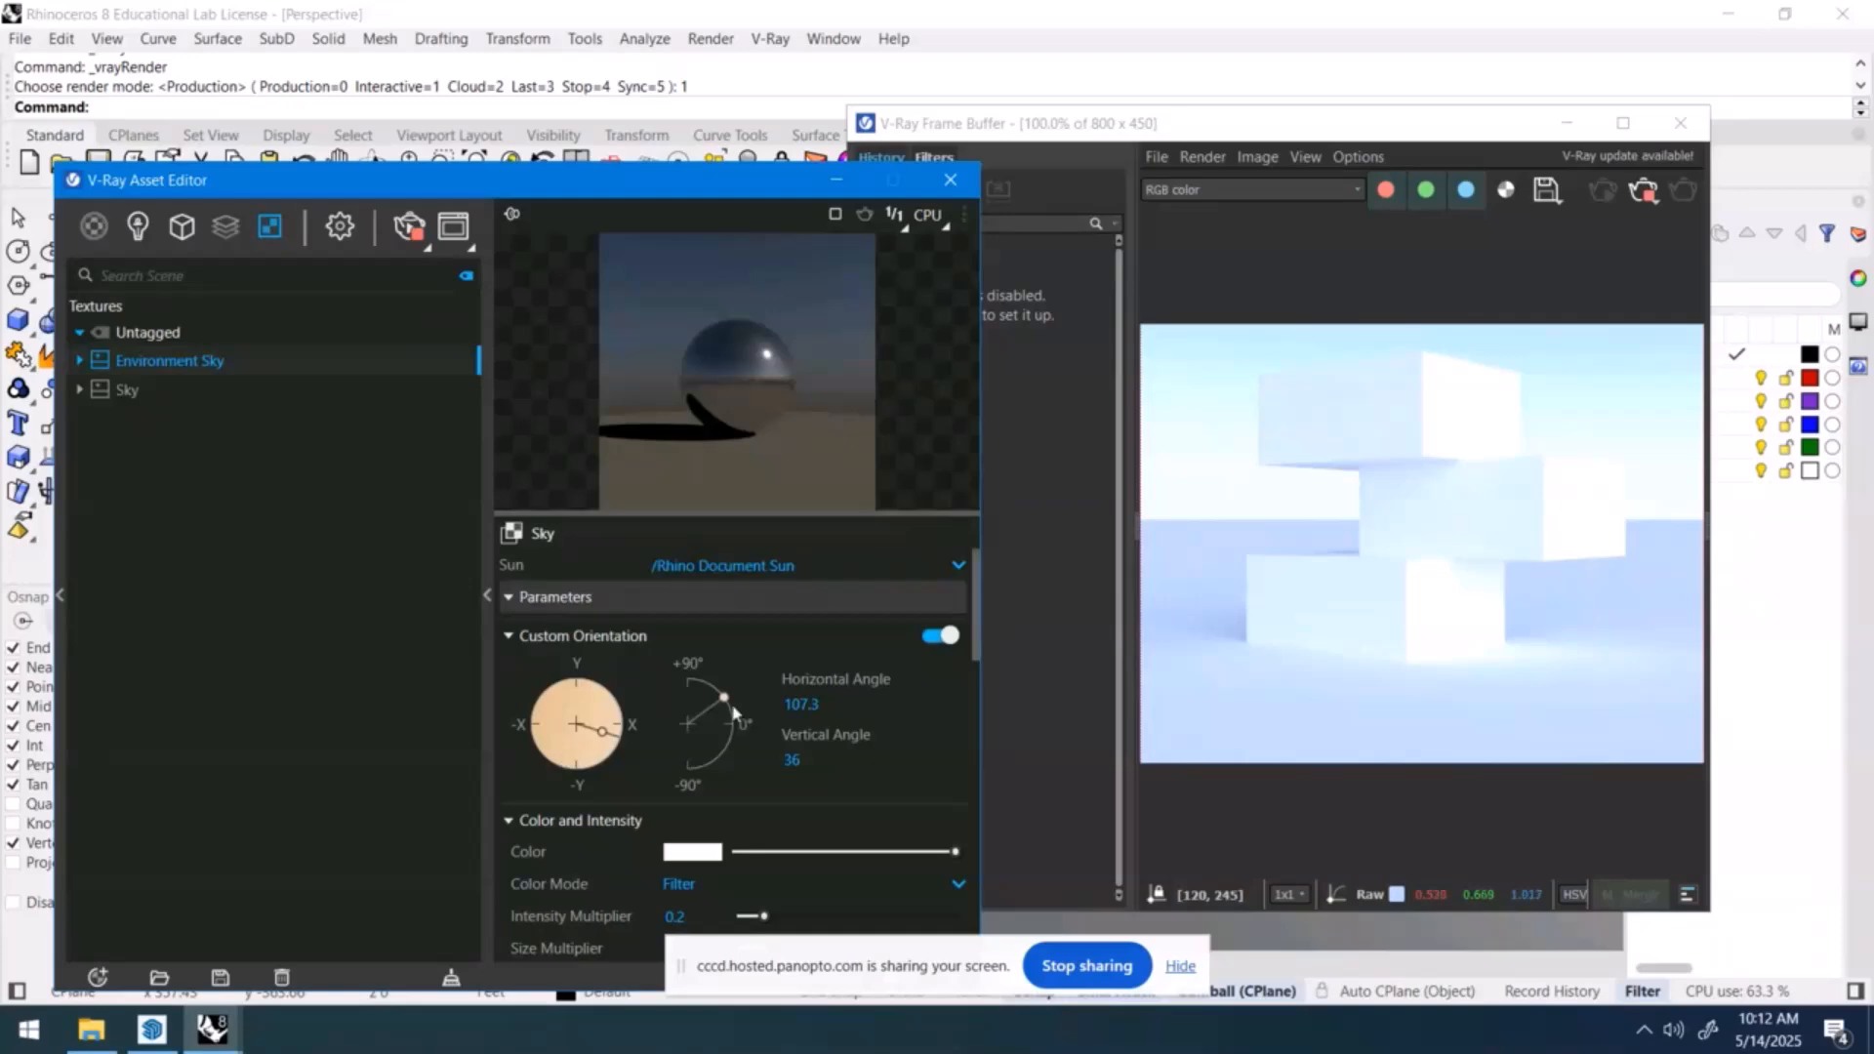
left_click_drag(726, 710, 732, 709)
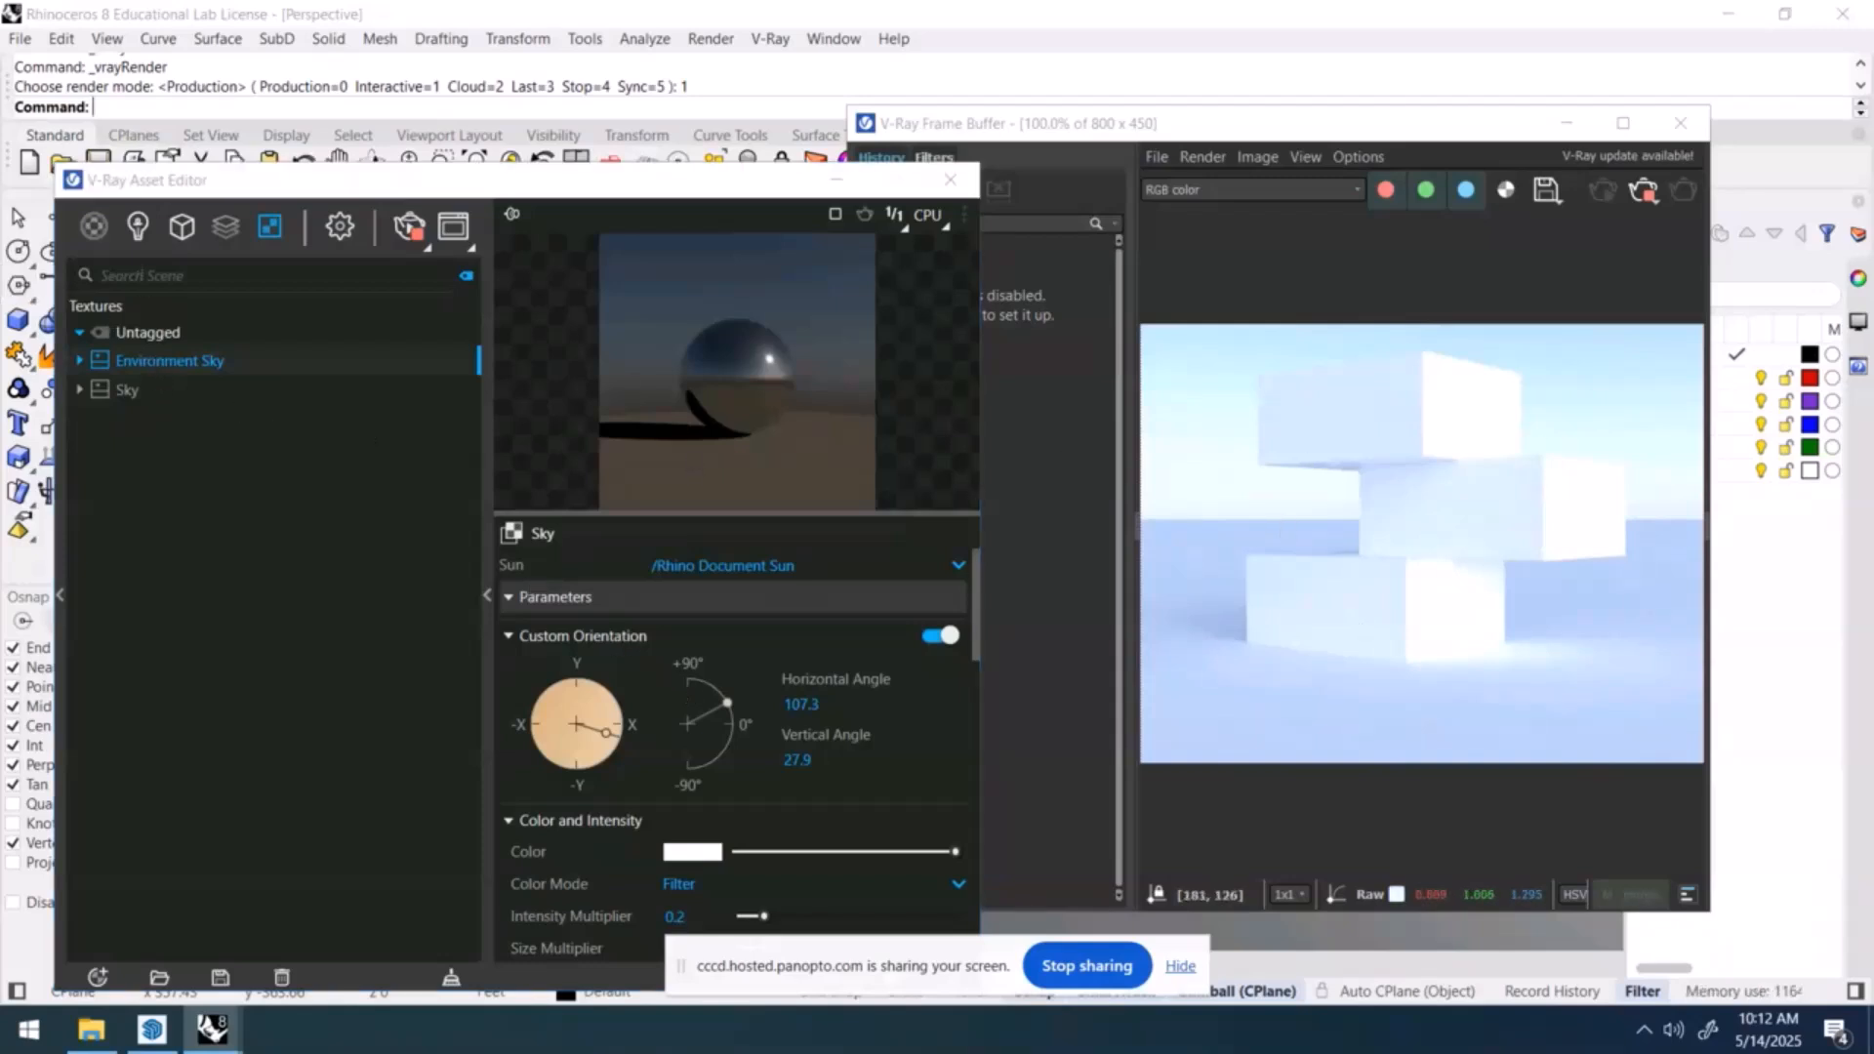
- Reduce the Rhino Document Sun's intensity to 0.1
left_click(137, 227)
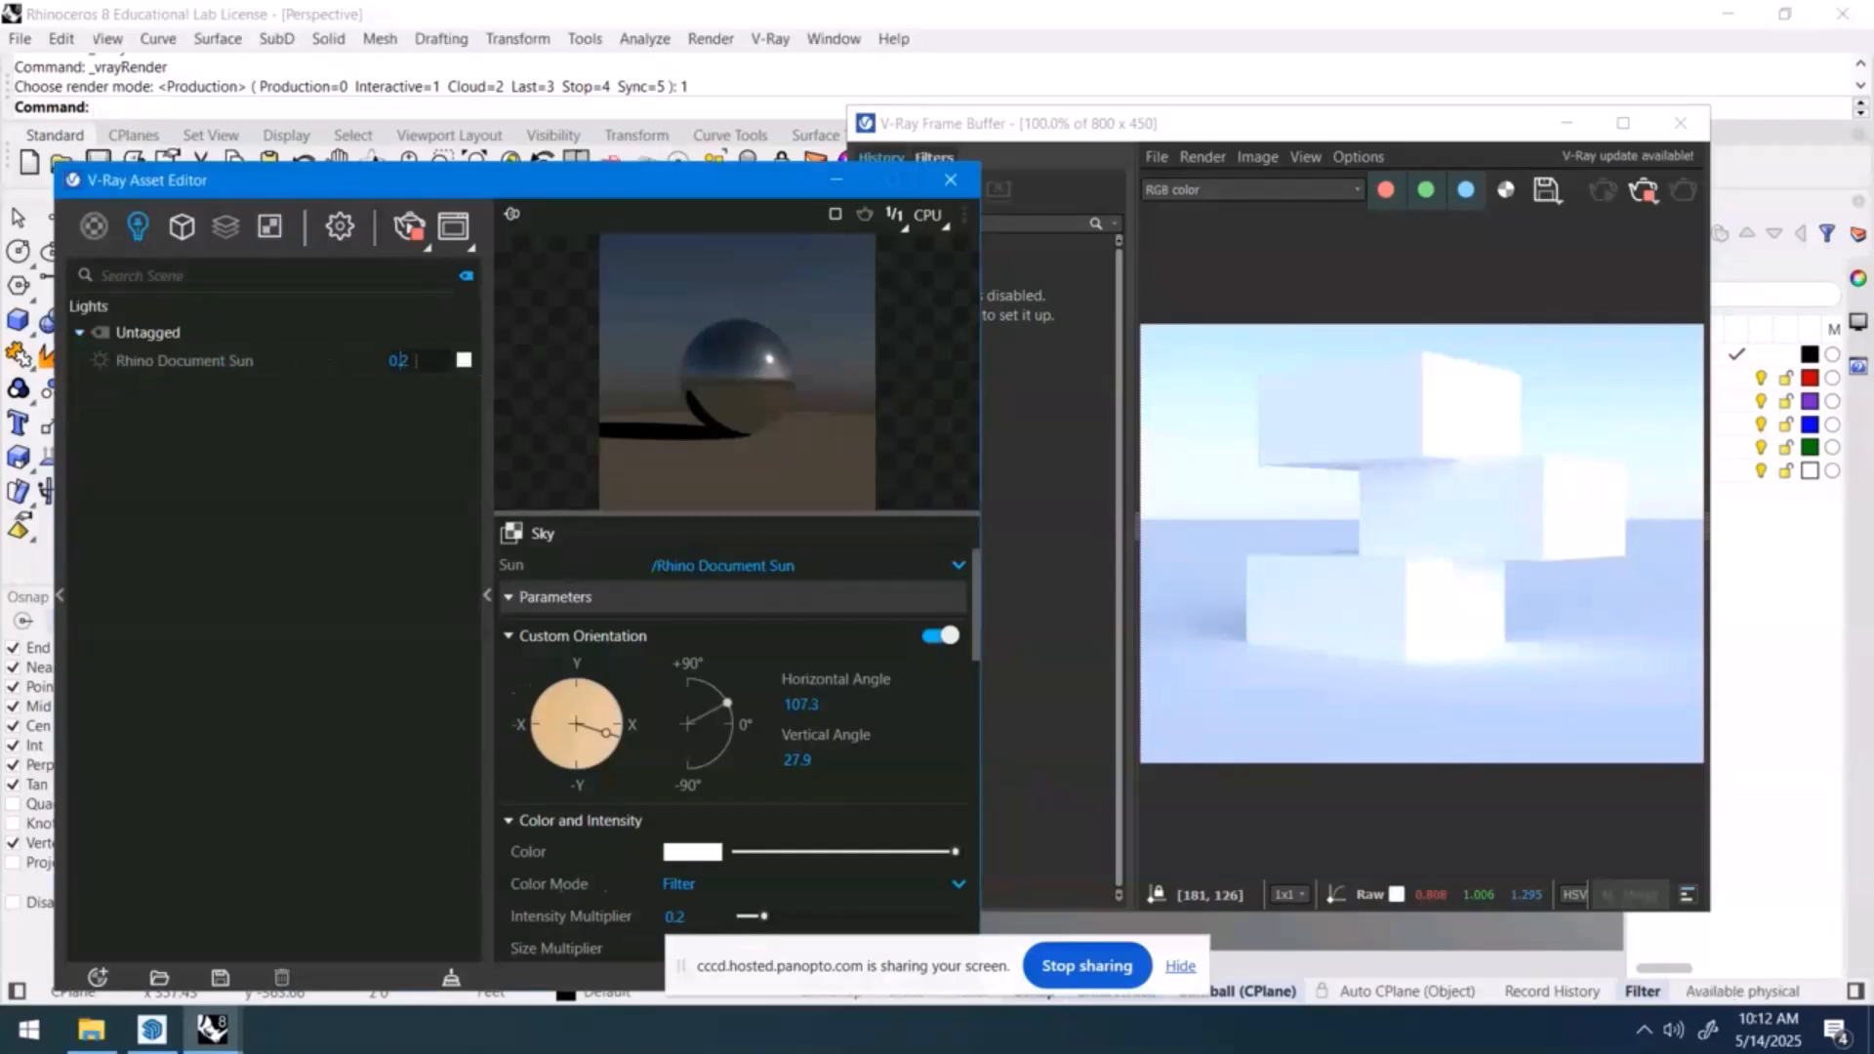
left_click(399, 360)
type("0.1")
key("Return")
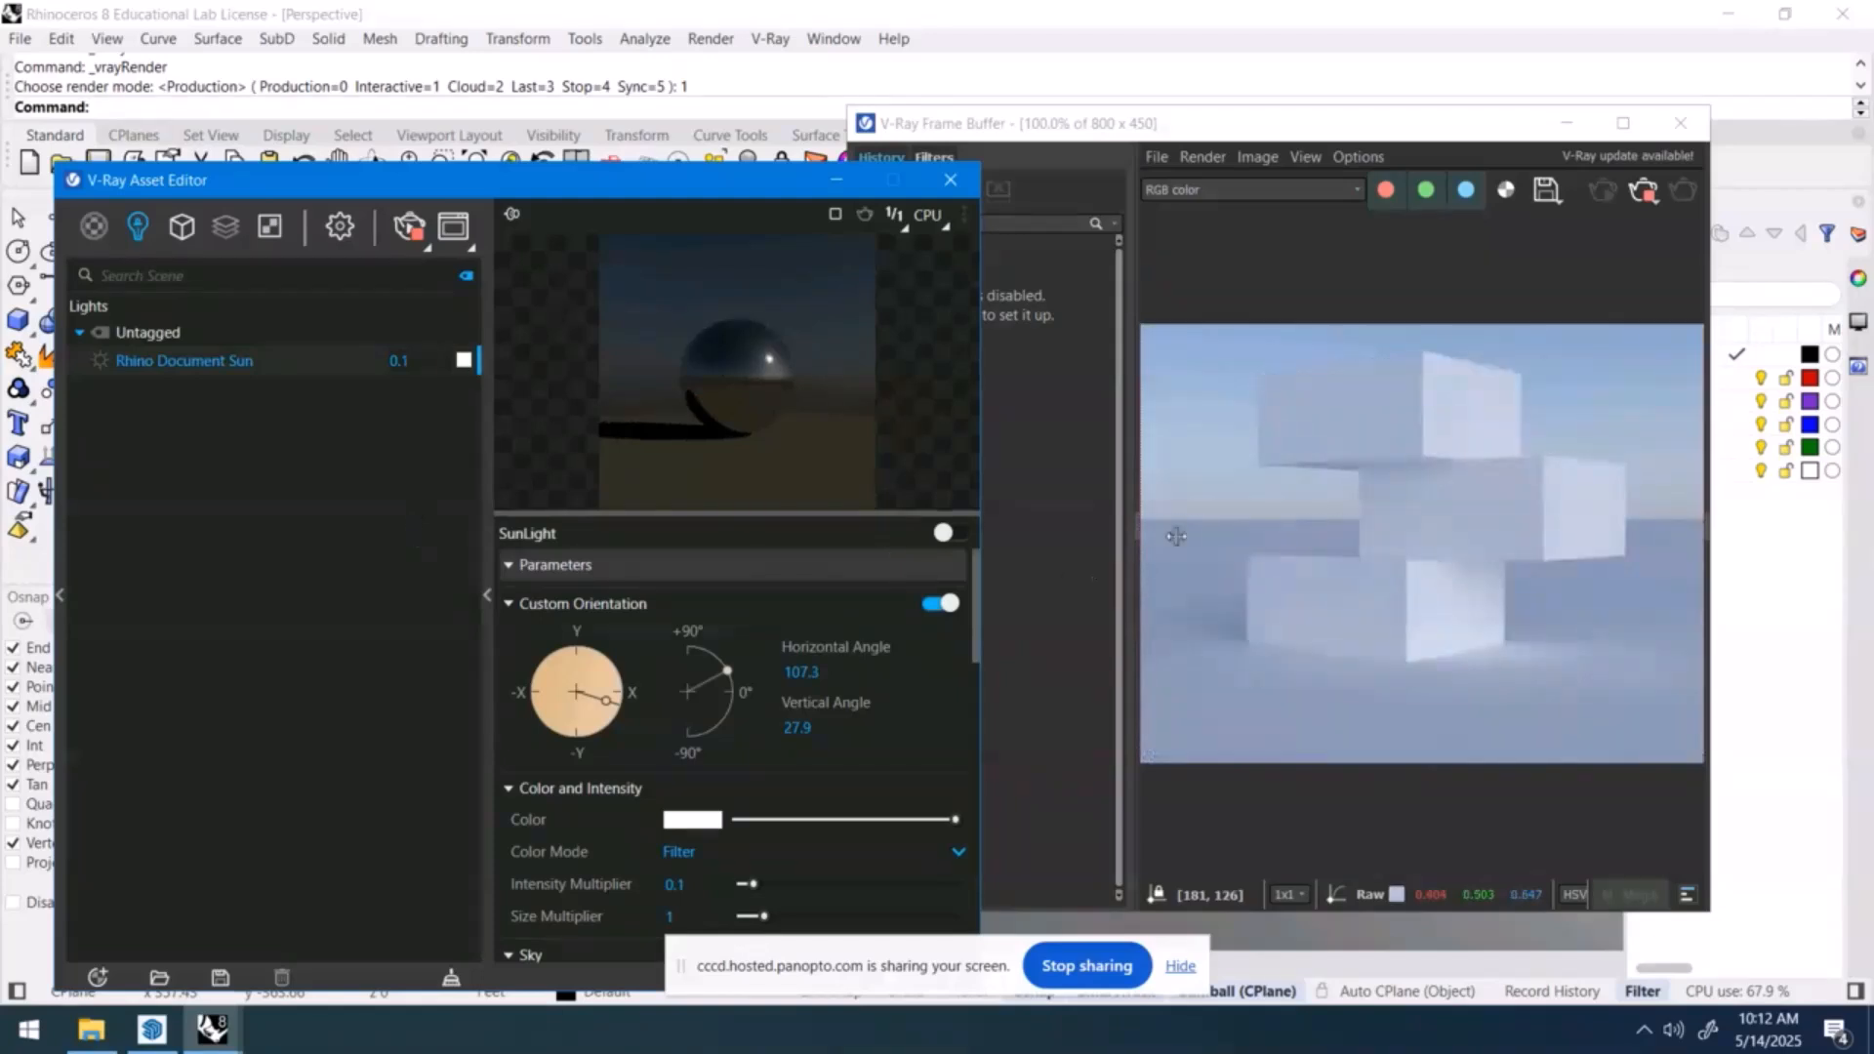
- Set the Rhino Document Sun's intensity to 0.15
left_click(397, 361)
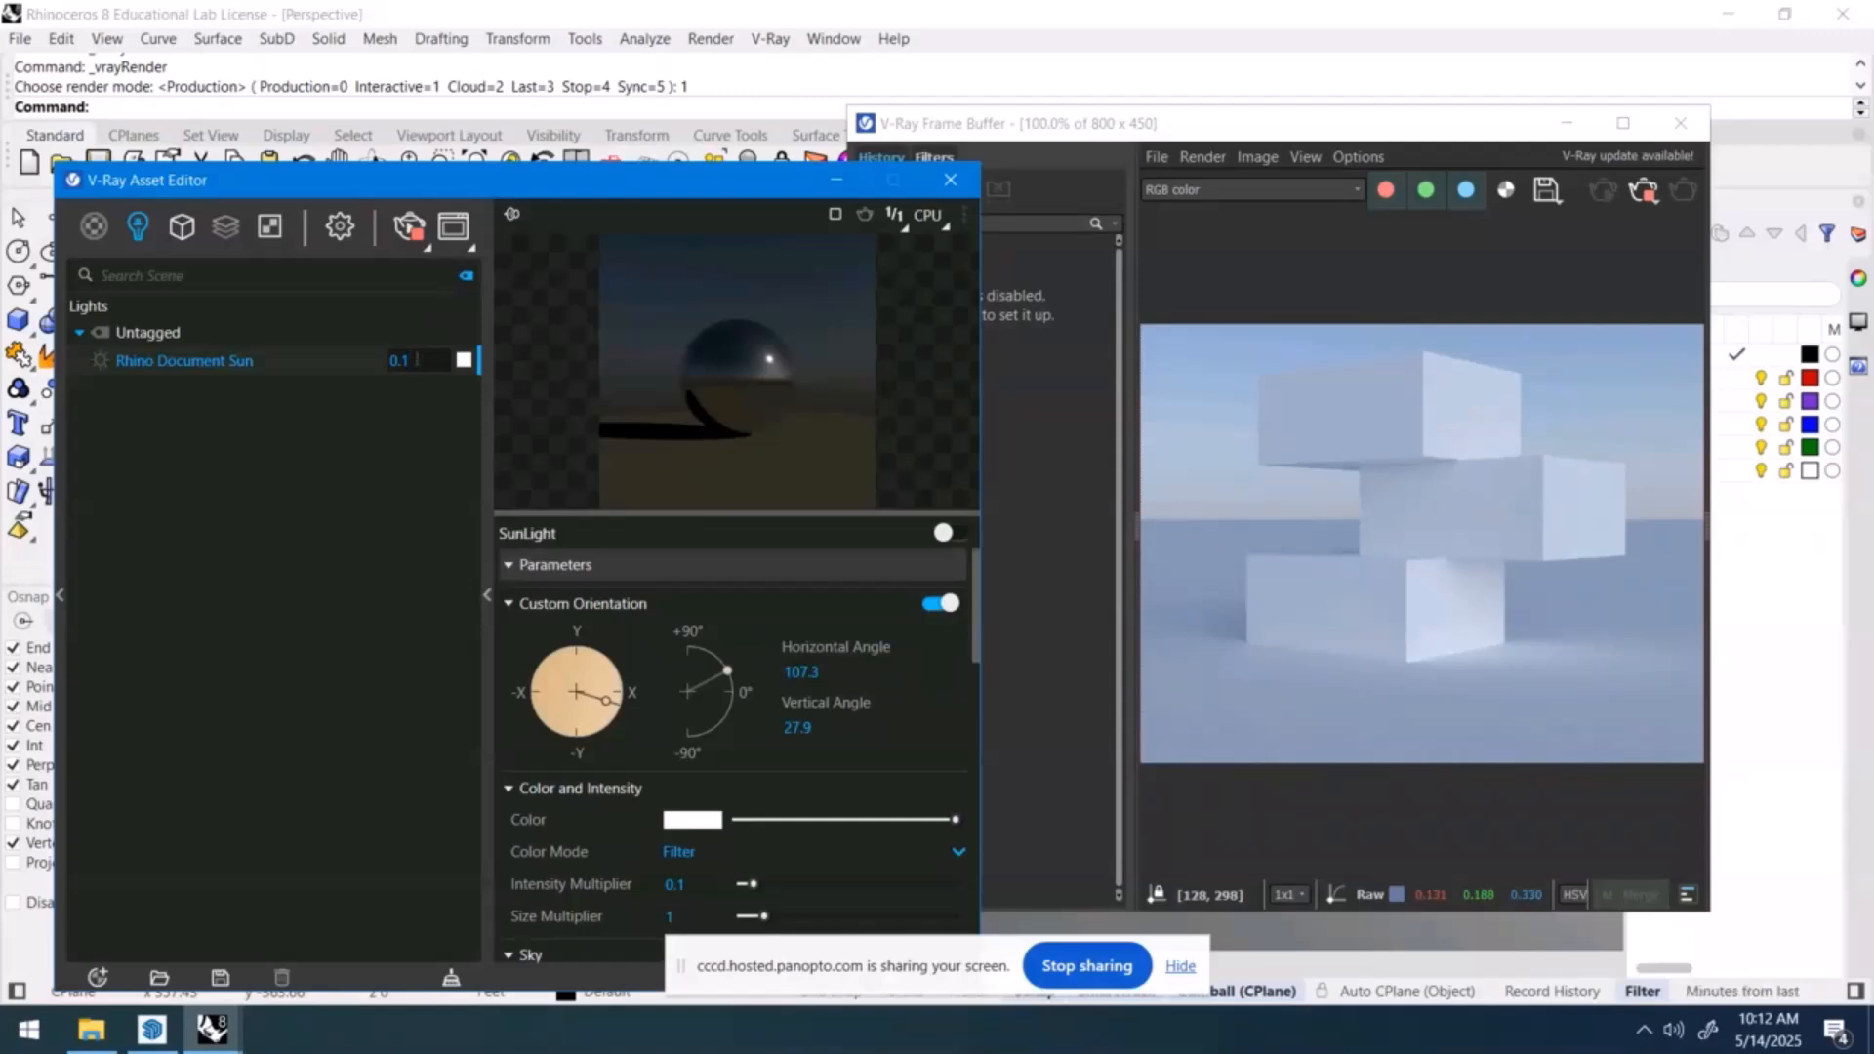
key("Return")
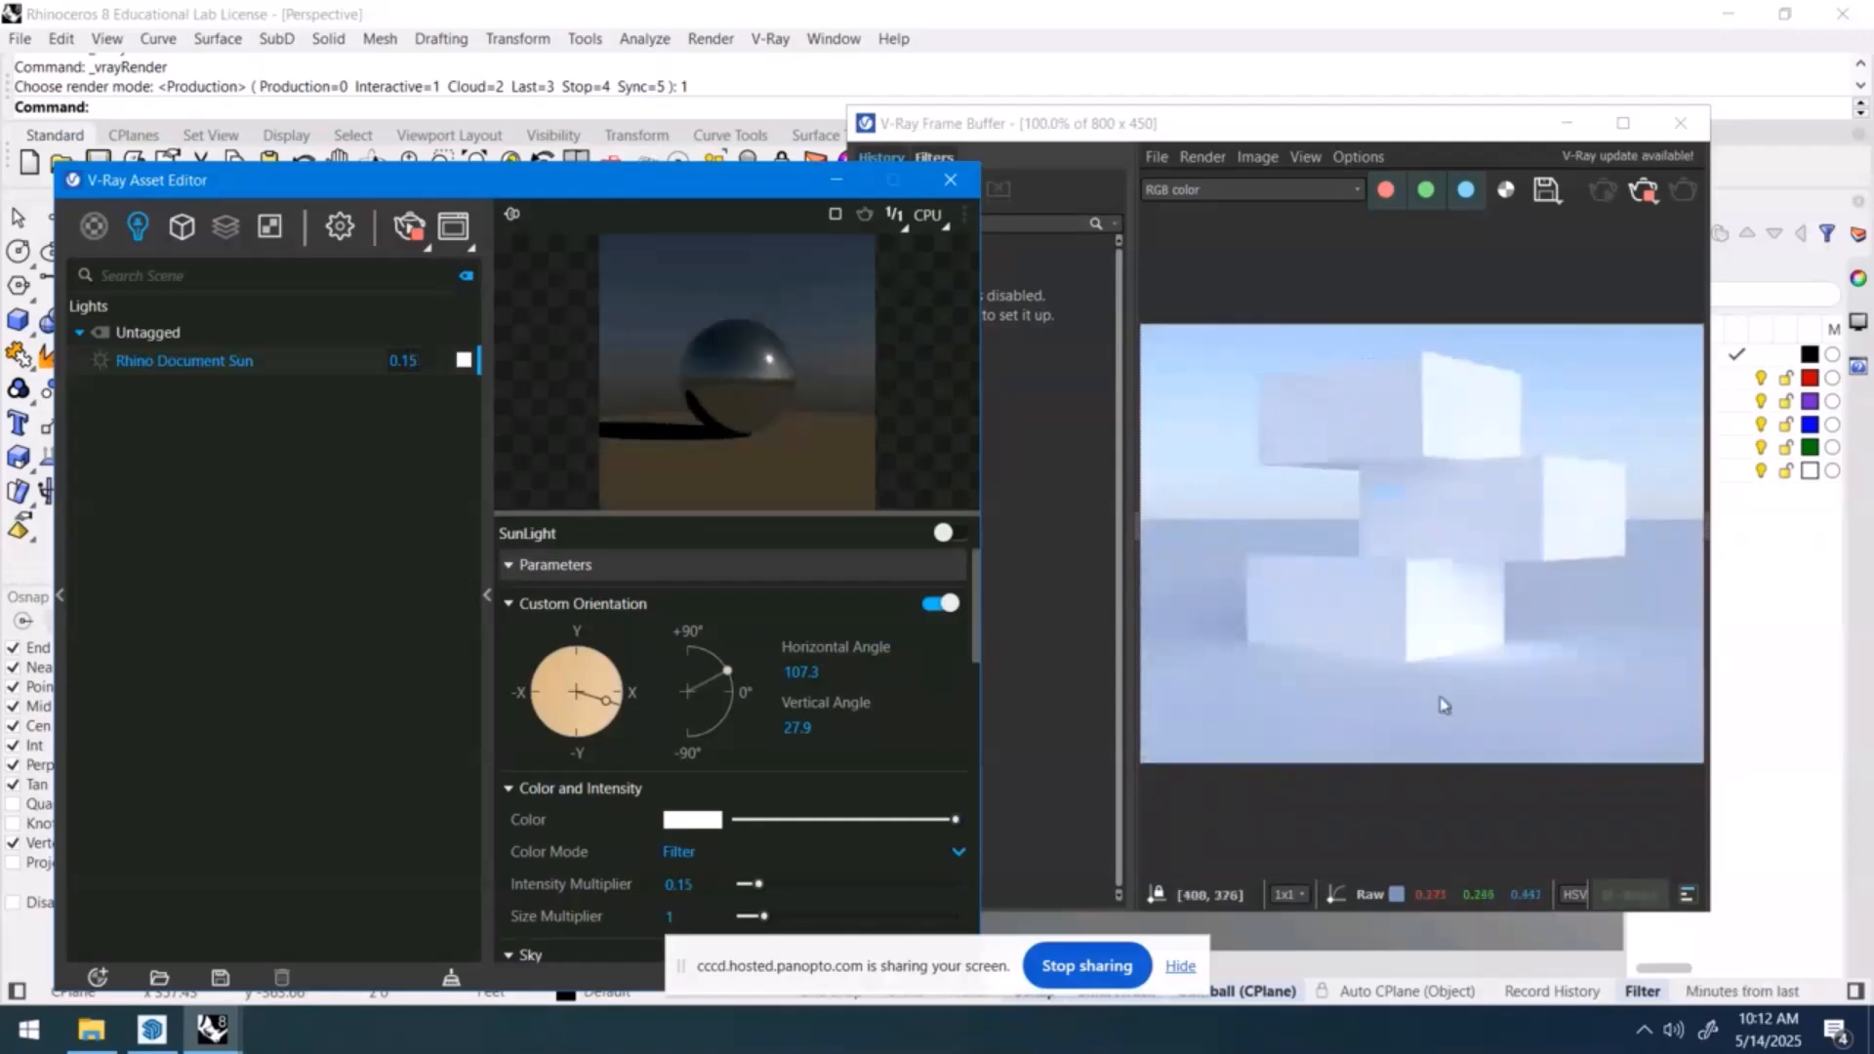
- Widen the frame buffer window, collapse its history area to inspect the boxes, and stop the interactive render
left_click_drag(1361, 131, 974, 159)
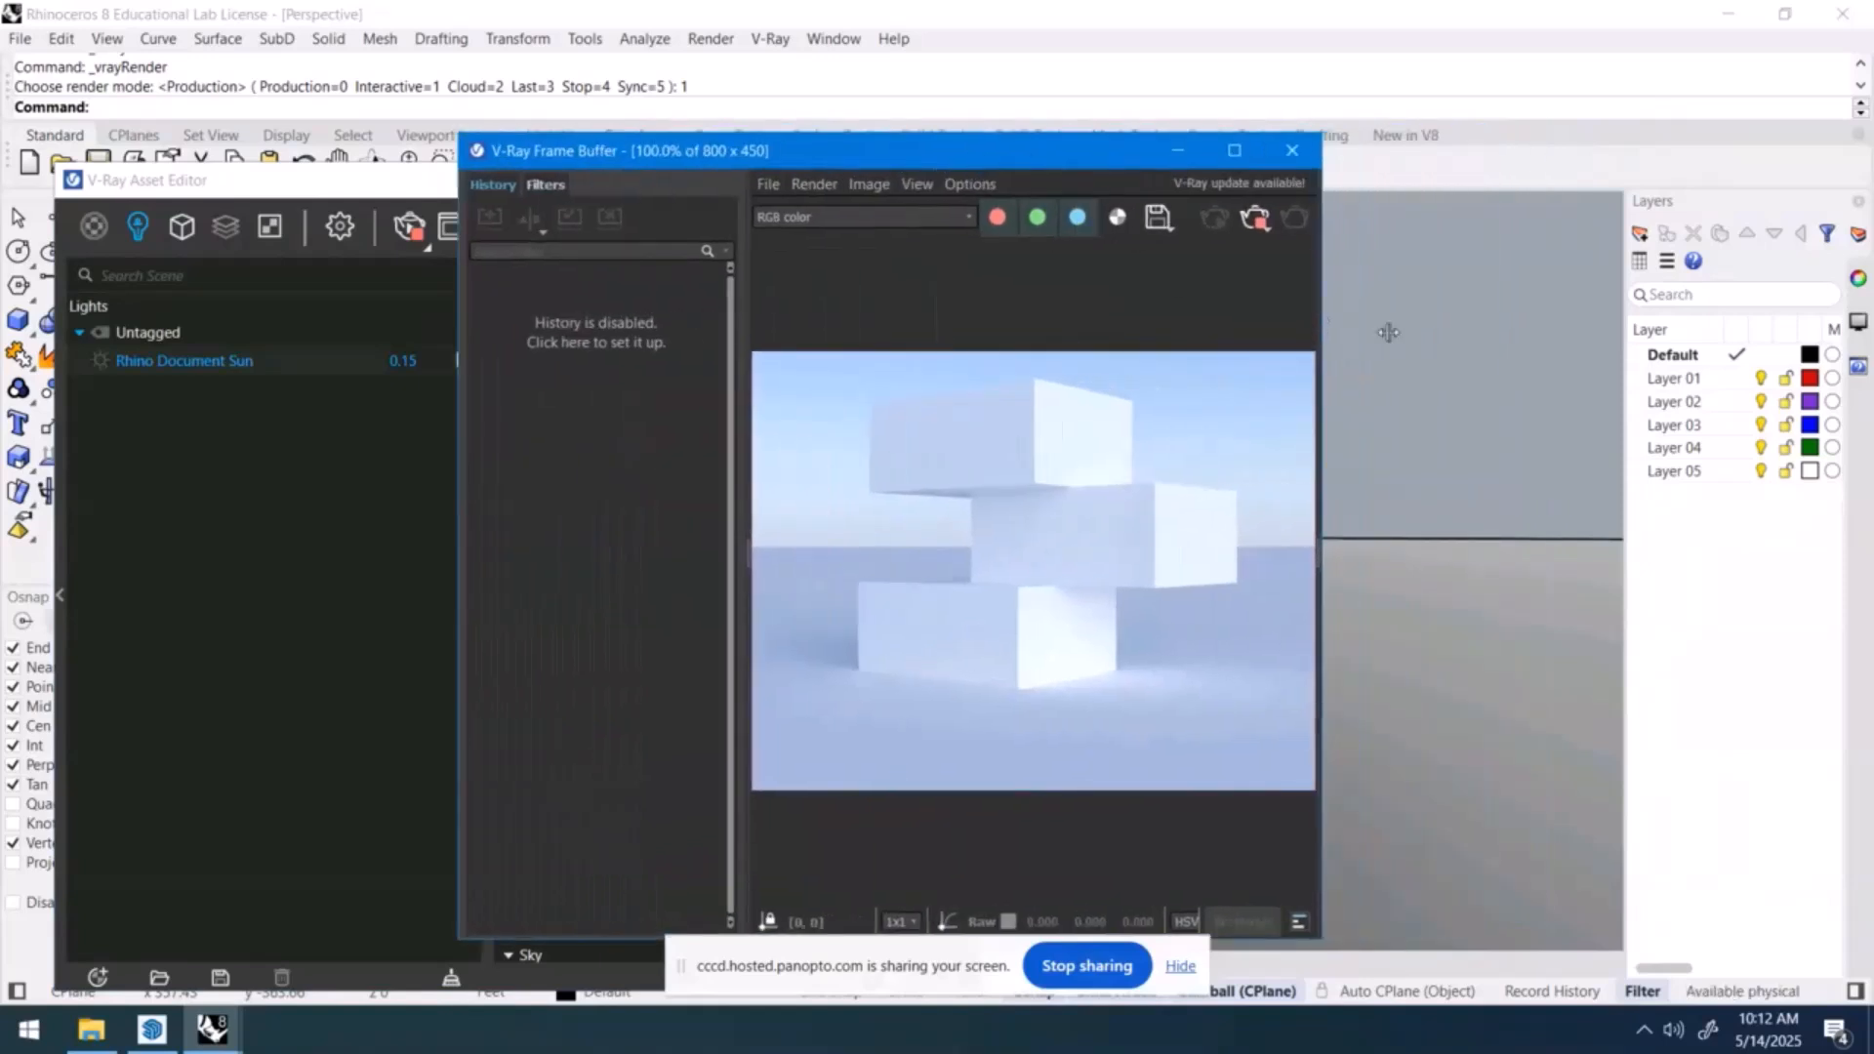
left_click(1447, 299)
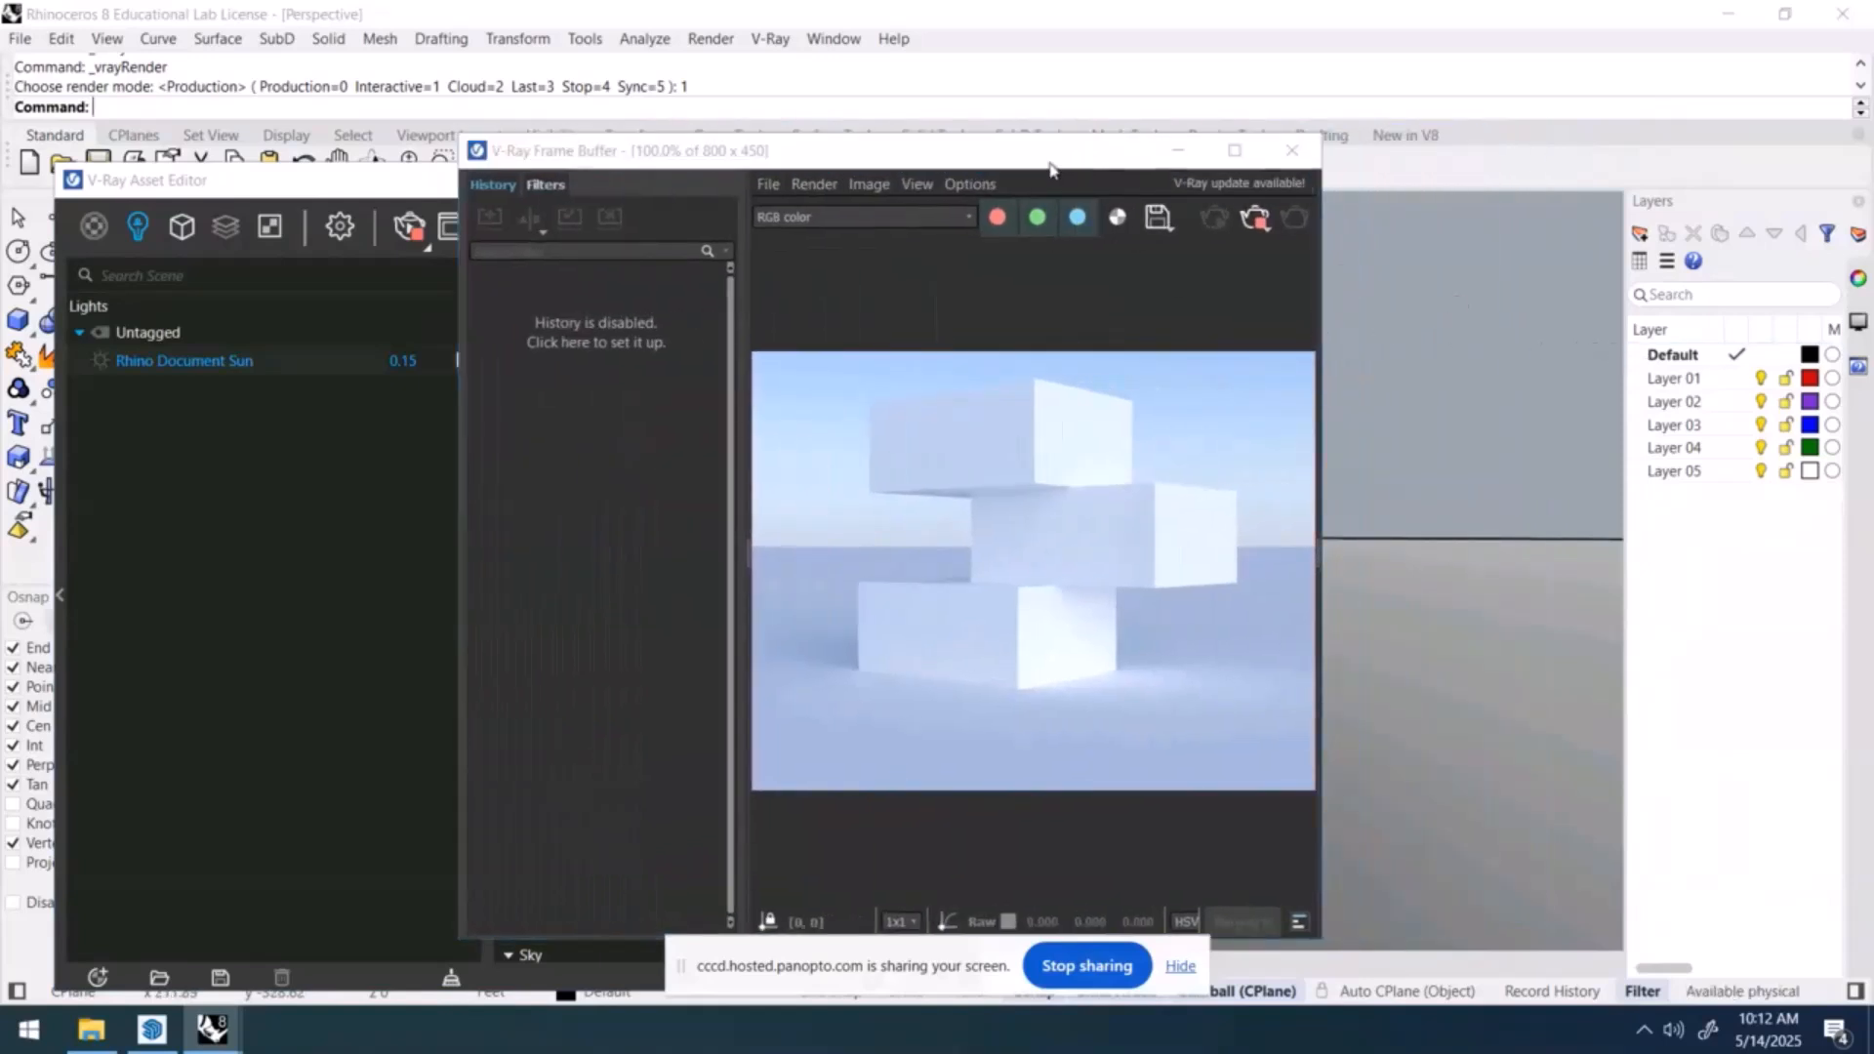
left_click_drag(1072, 165, 1003, 162)
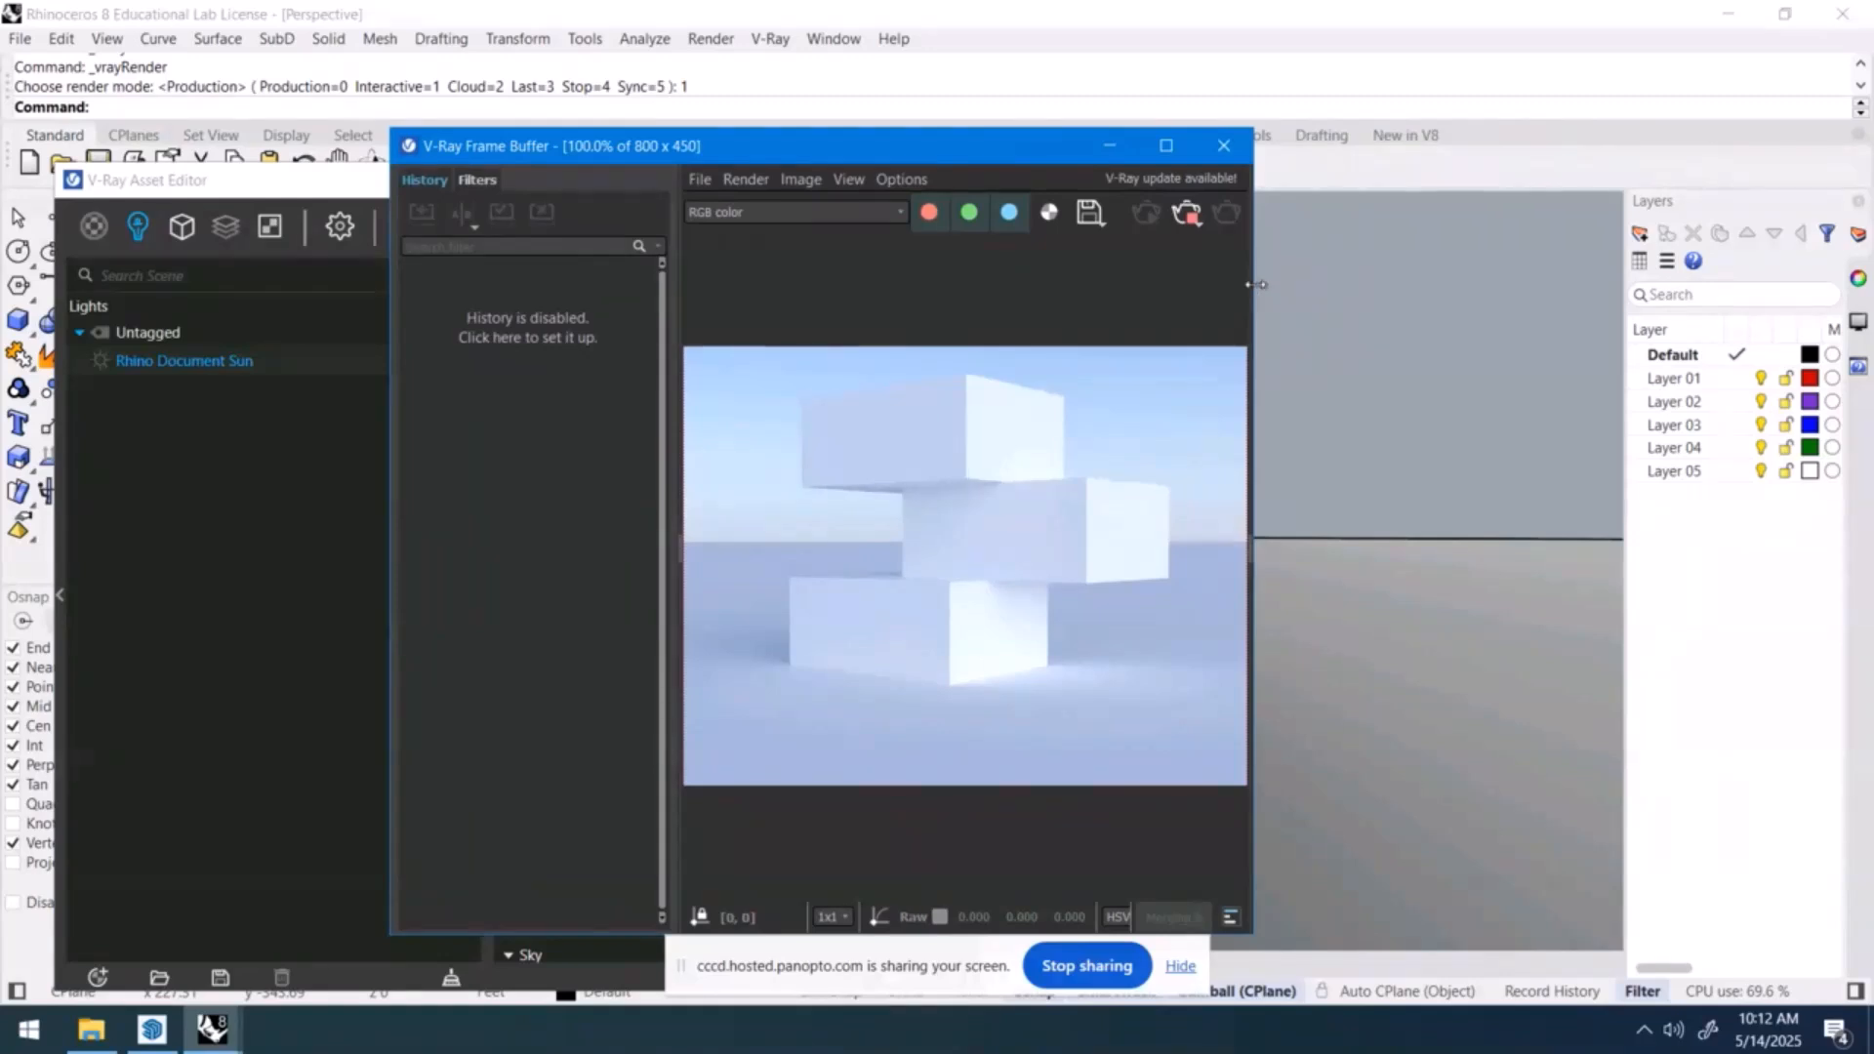
left_click_drag(1256, 284, 1679, 301)
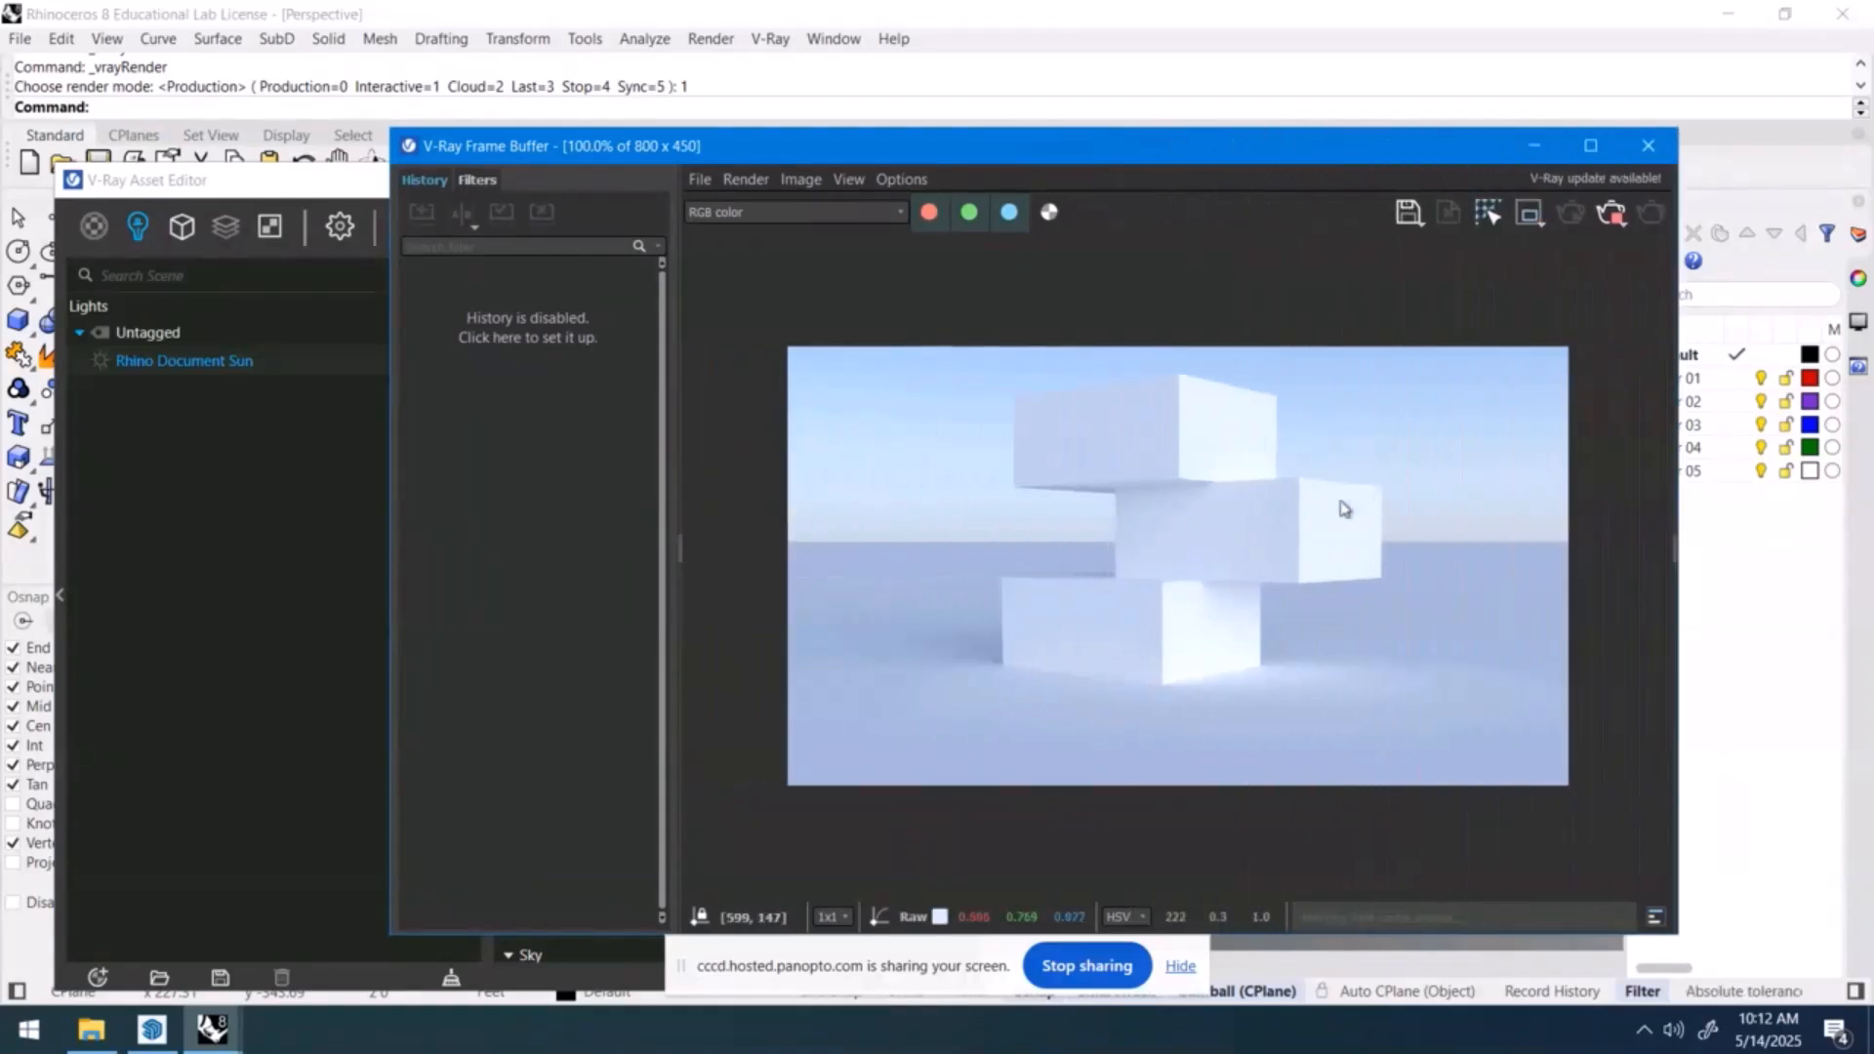
scroll(1340, 508, "up", 1)
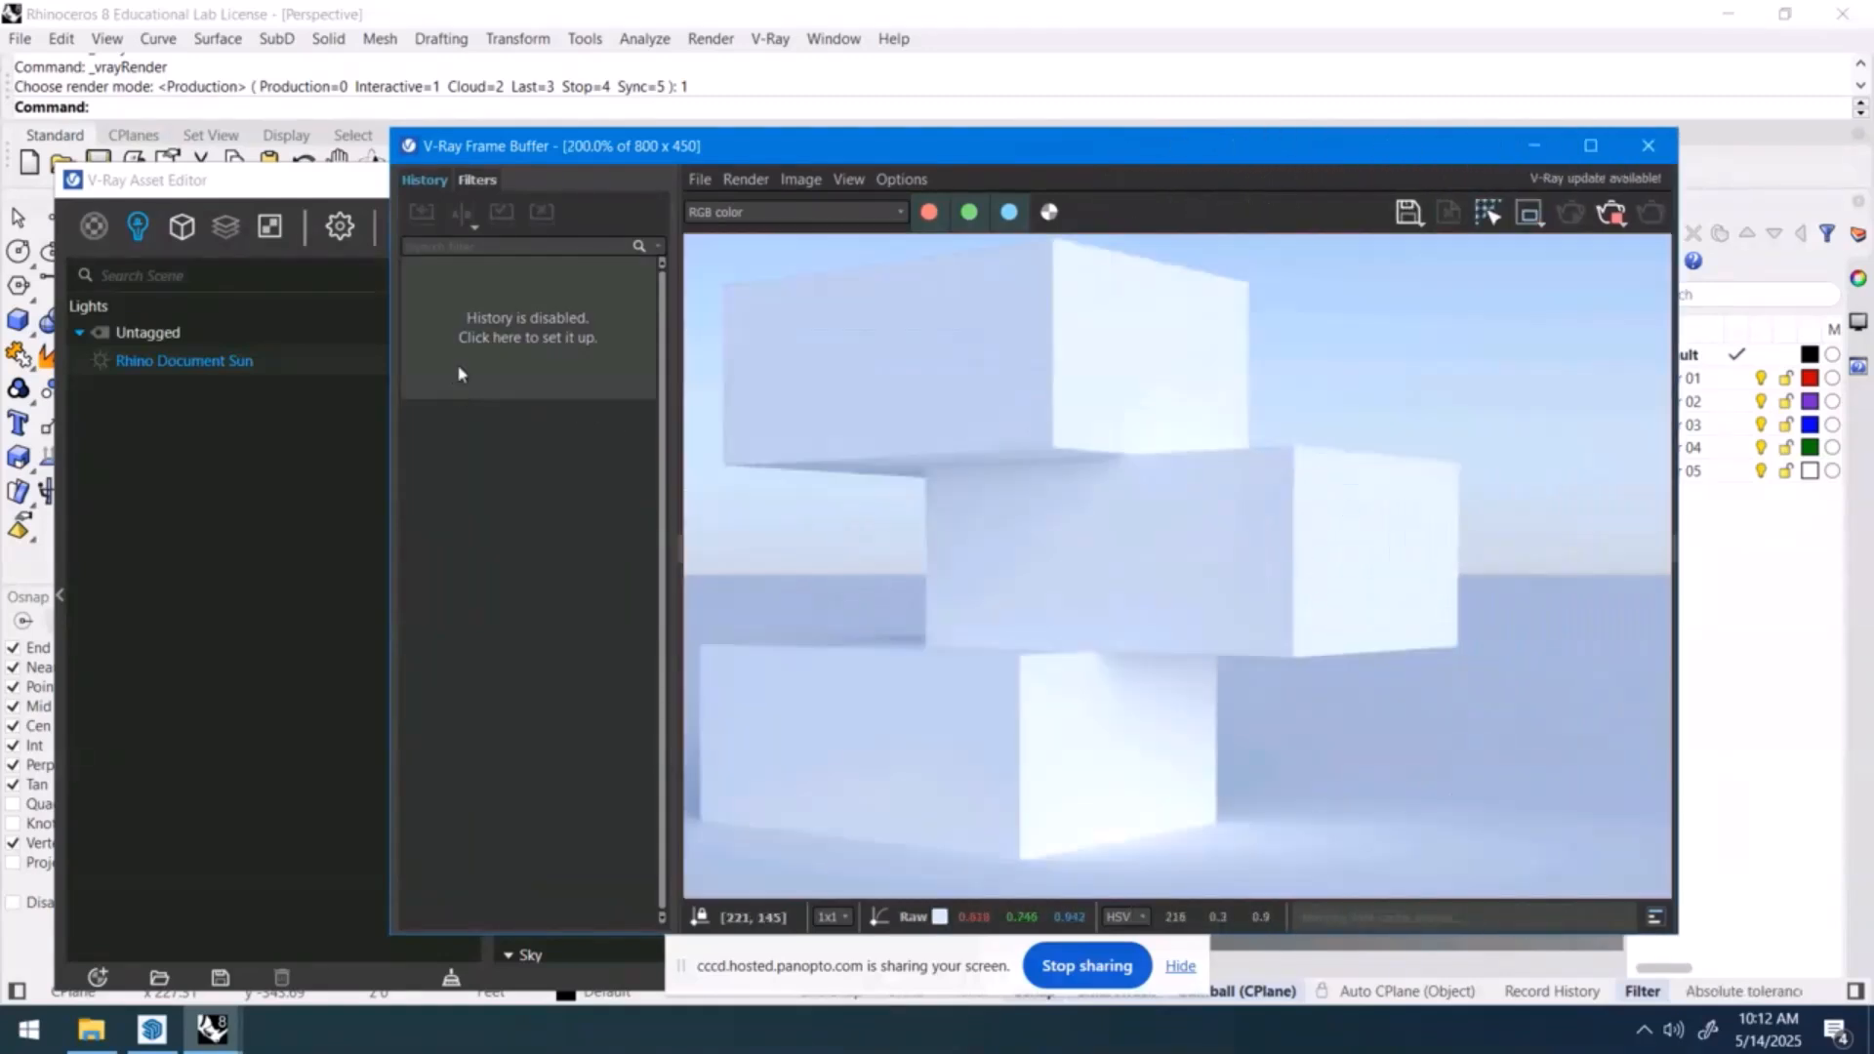
left_click_drag(681, 291, 366, 303)
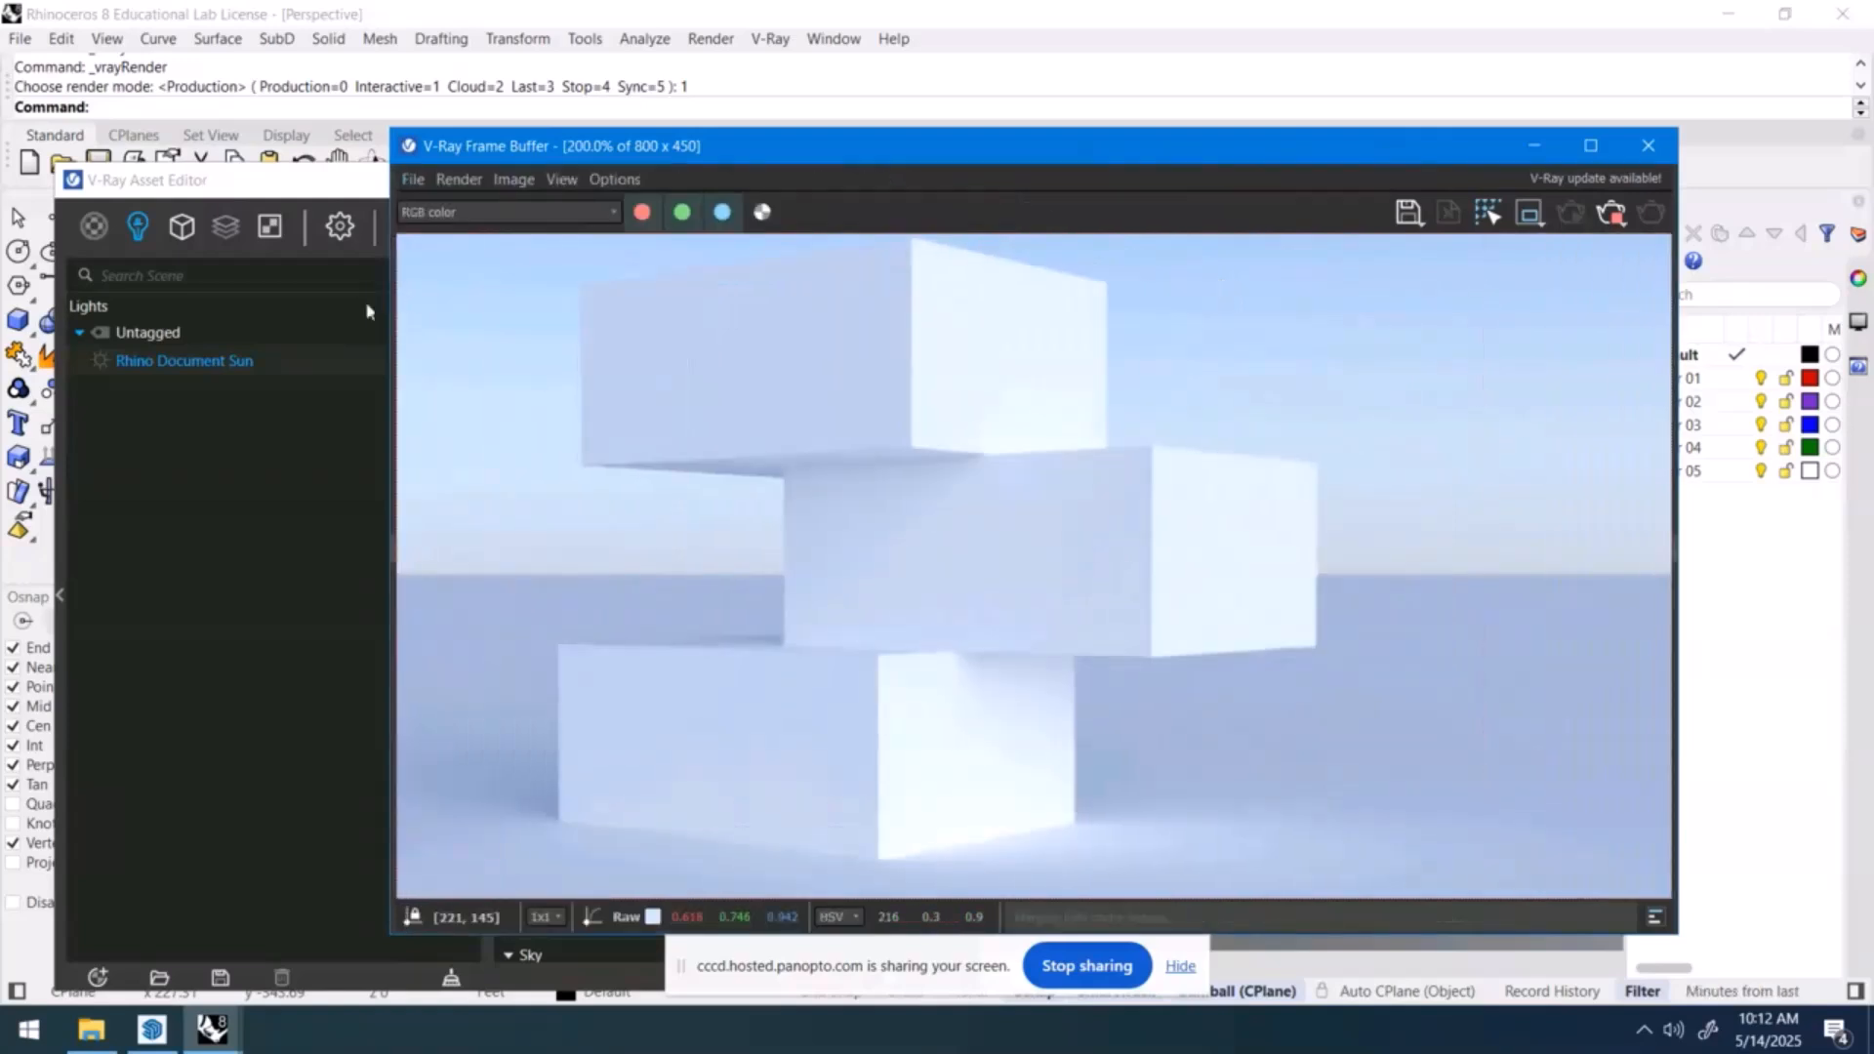
scroll(1189, 671, "down", 1)
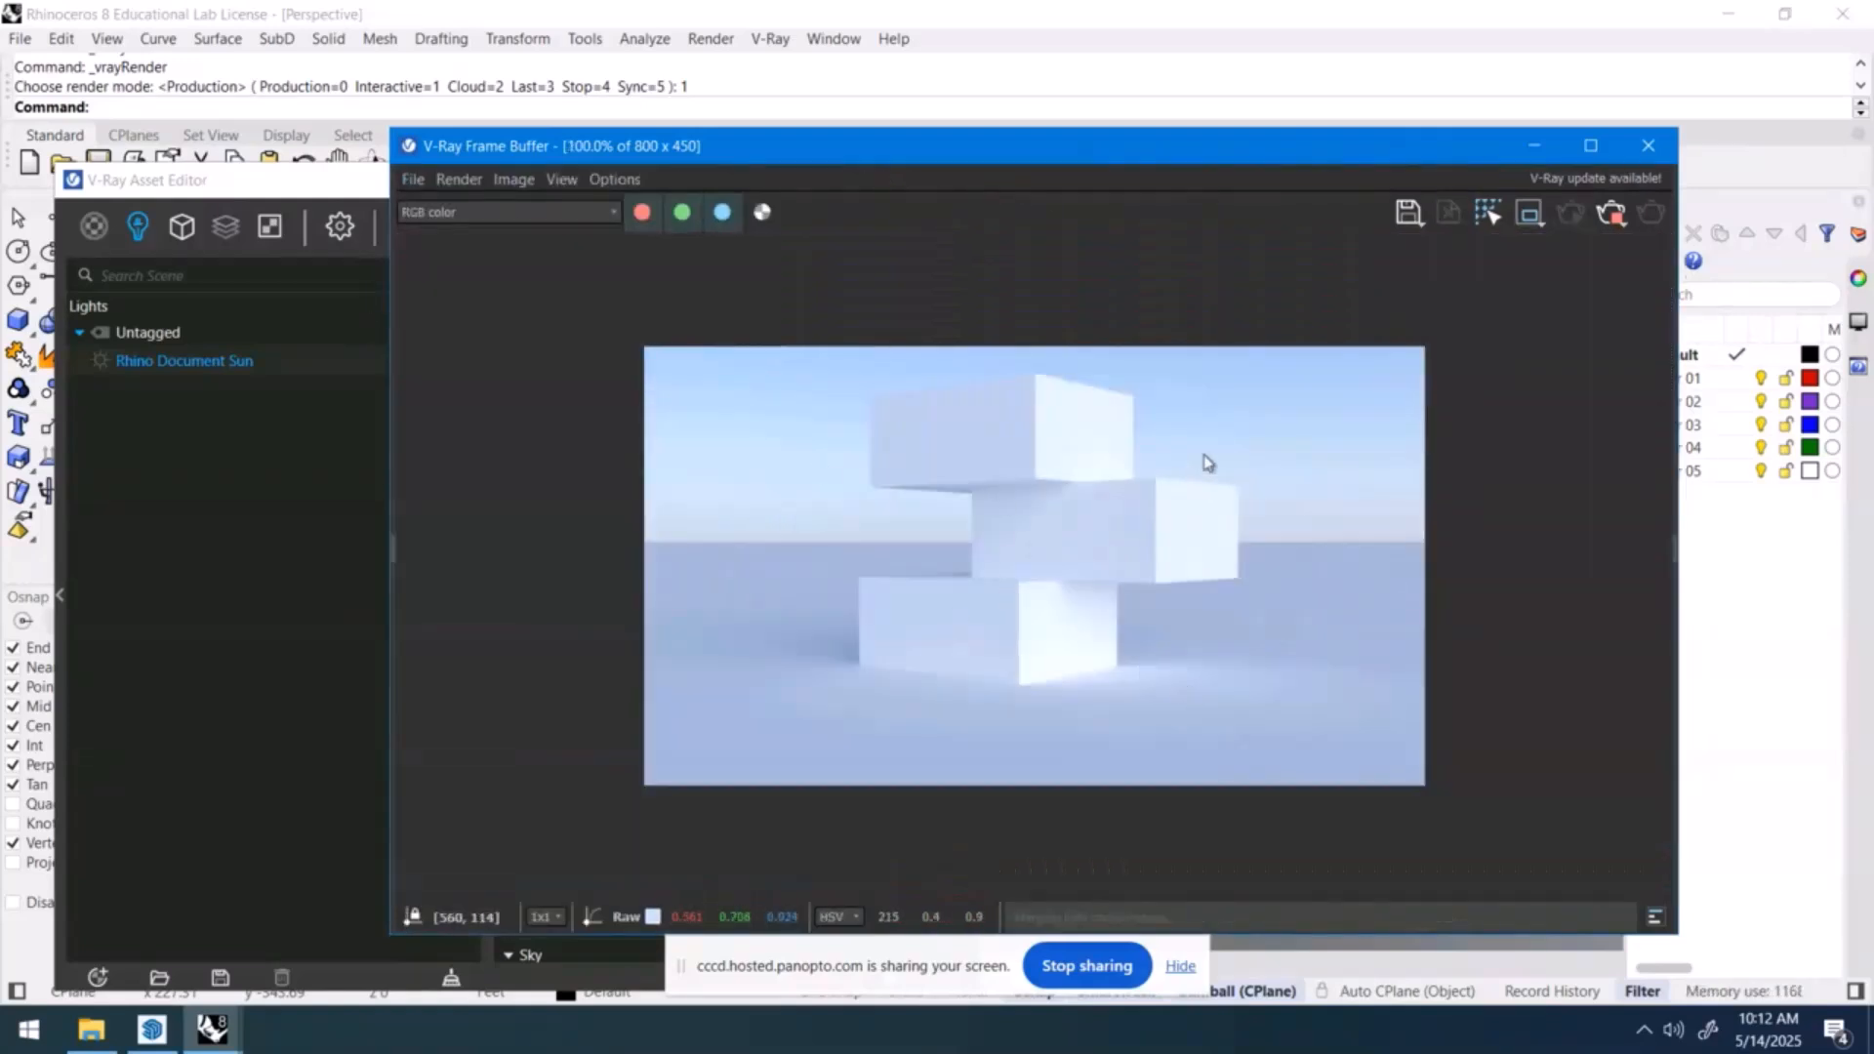
left_click(1613, 217)
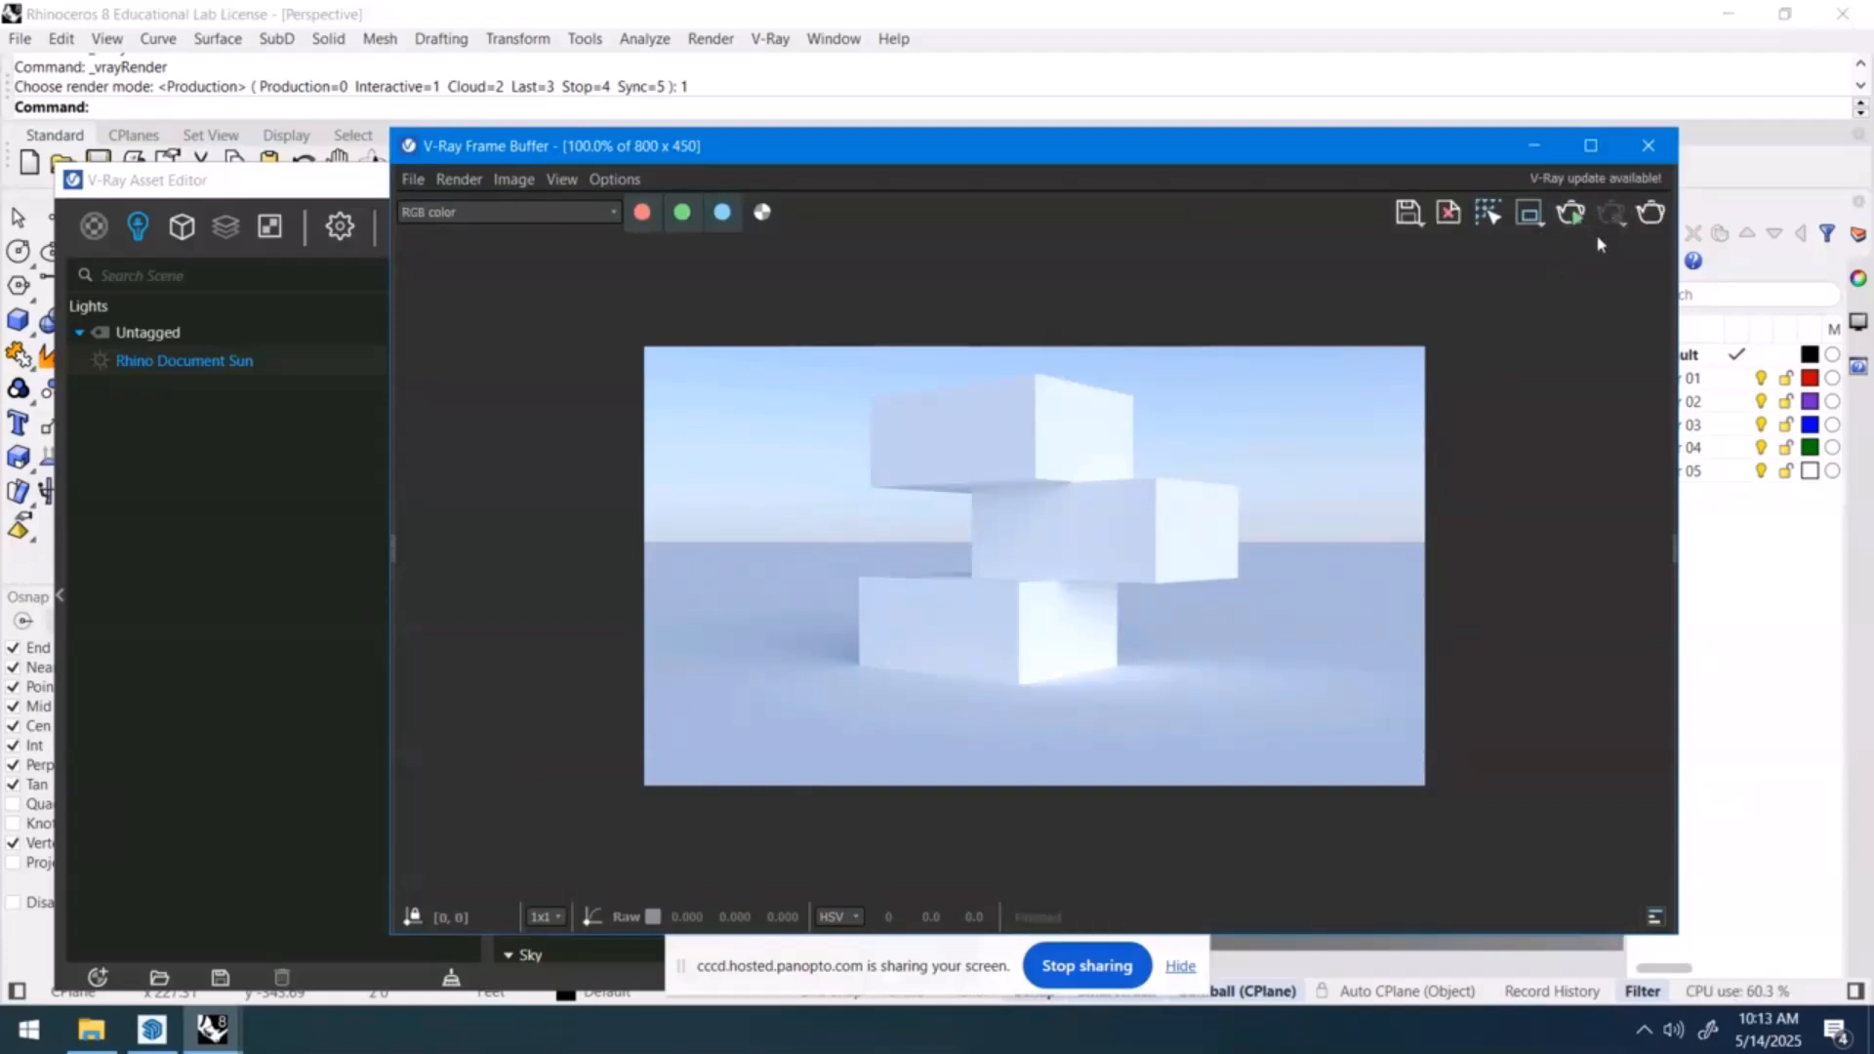
- Set the V-Ray render output size to 1920 × 1080 in the render settings
left_click_drag(523, 152, 575, 151)
left_click(299, 189)
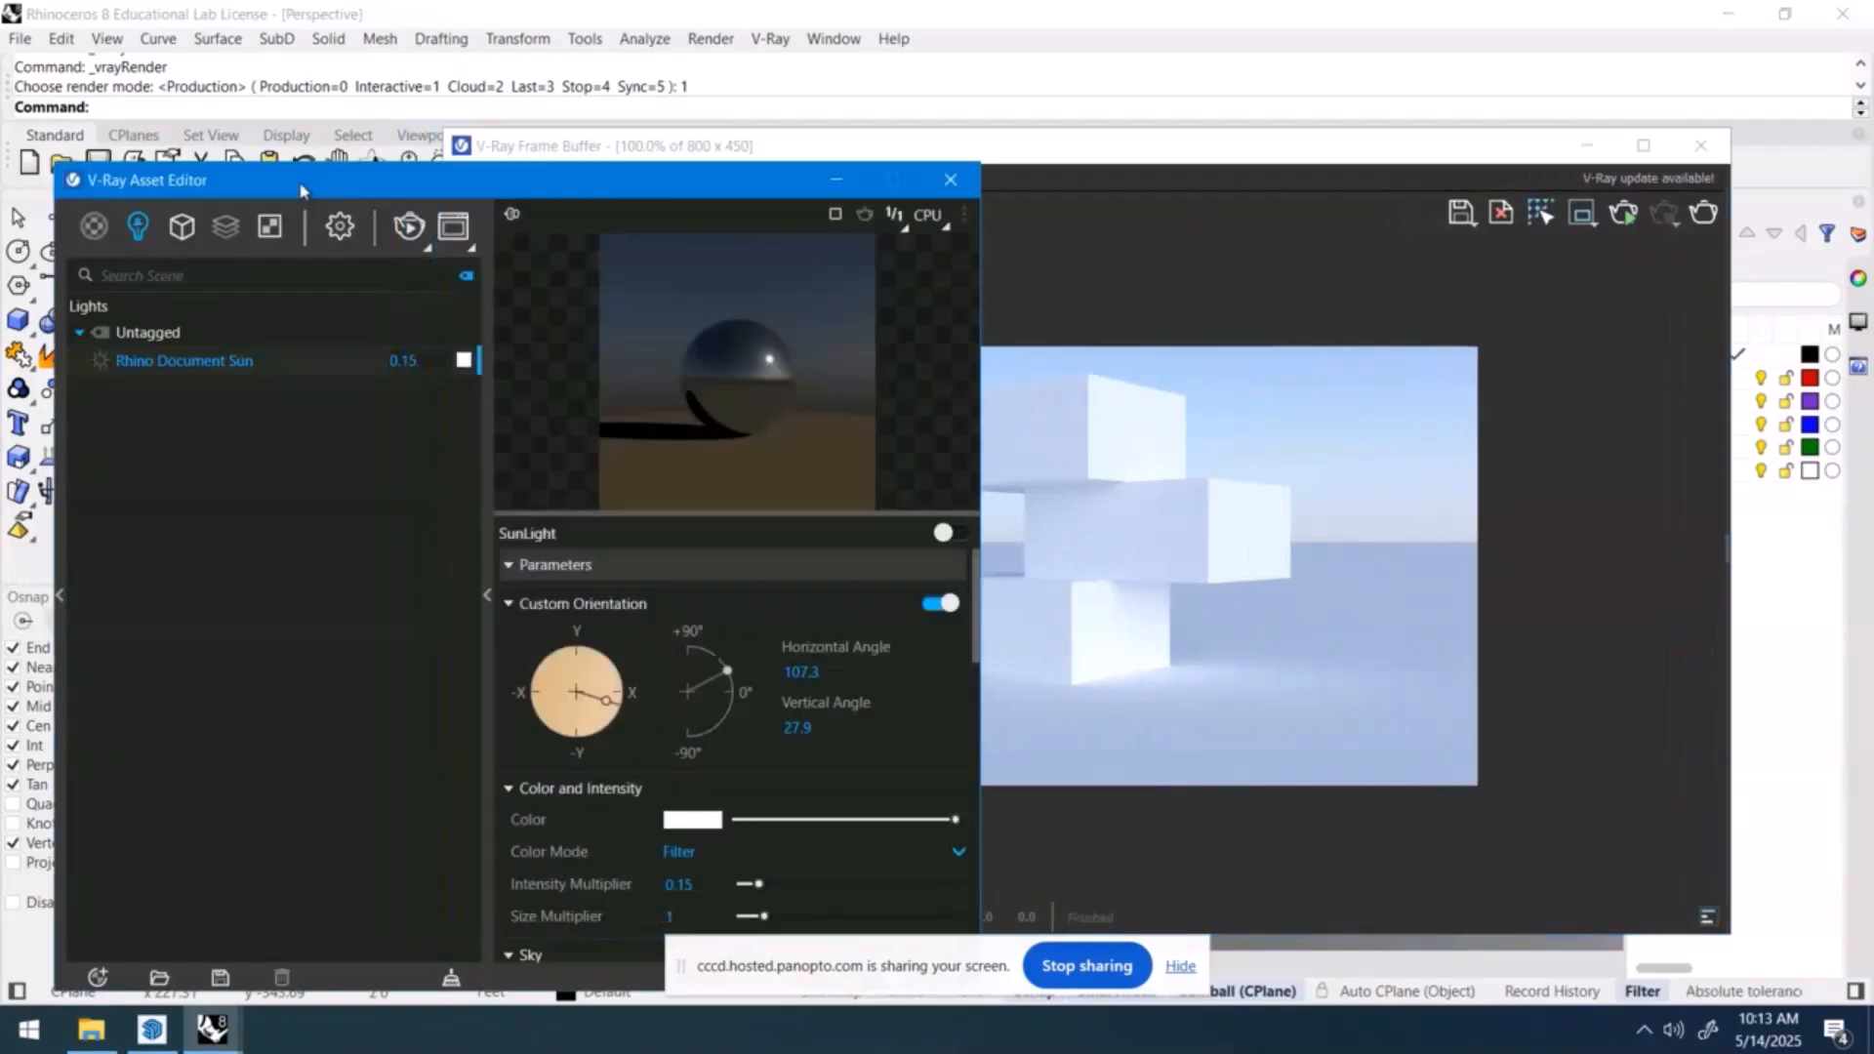
left_click(425, 266)
left_click(335, 241)
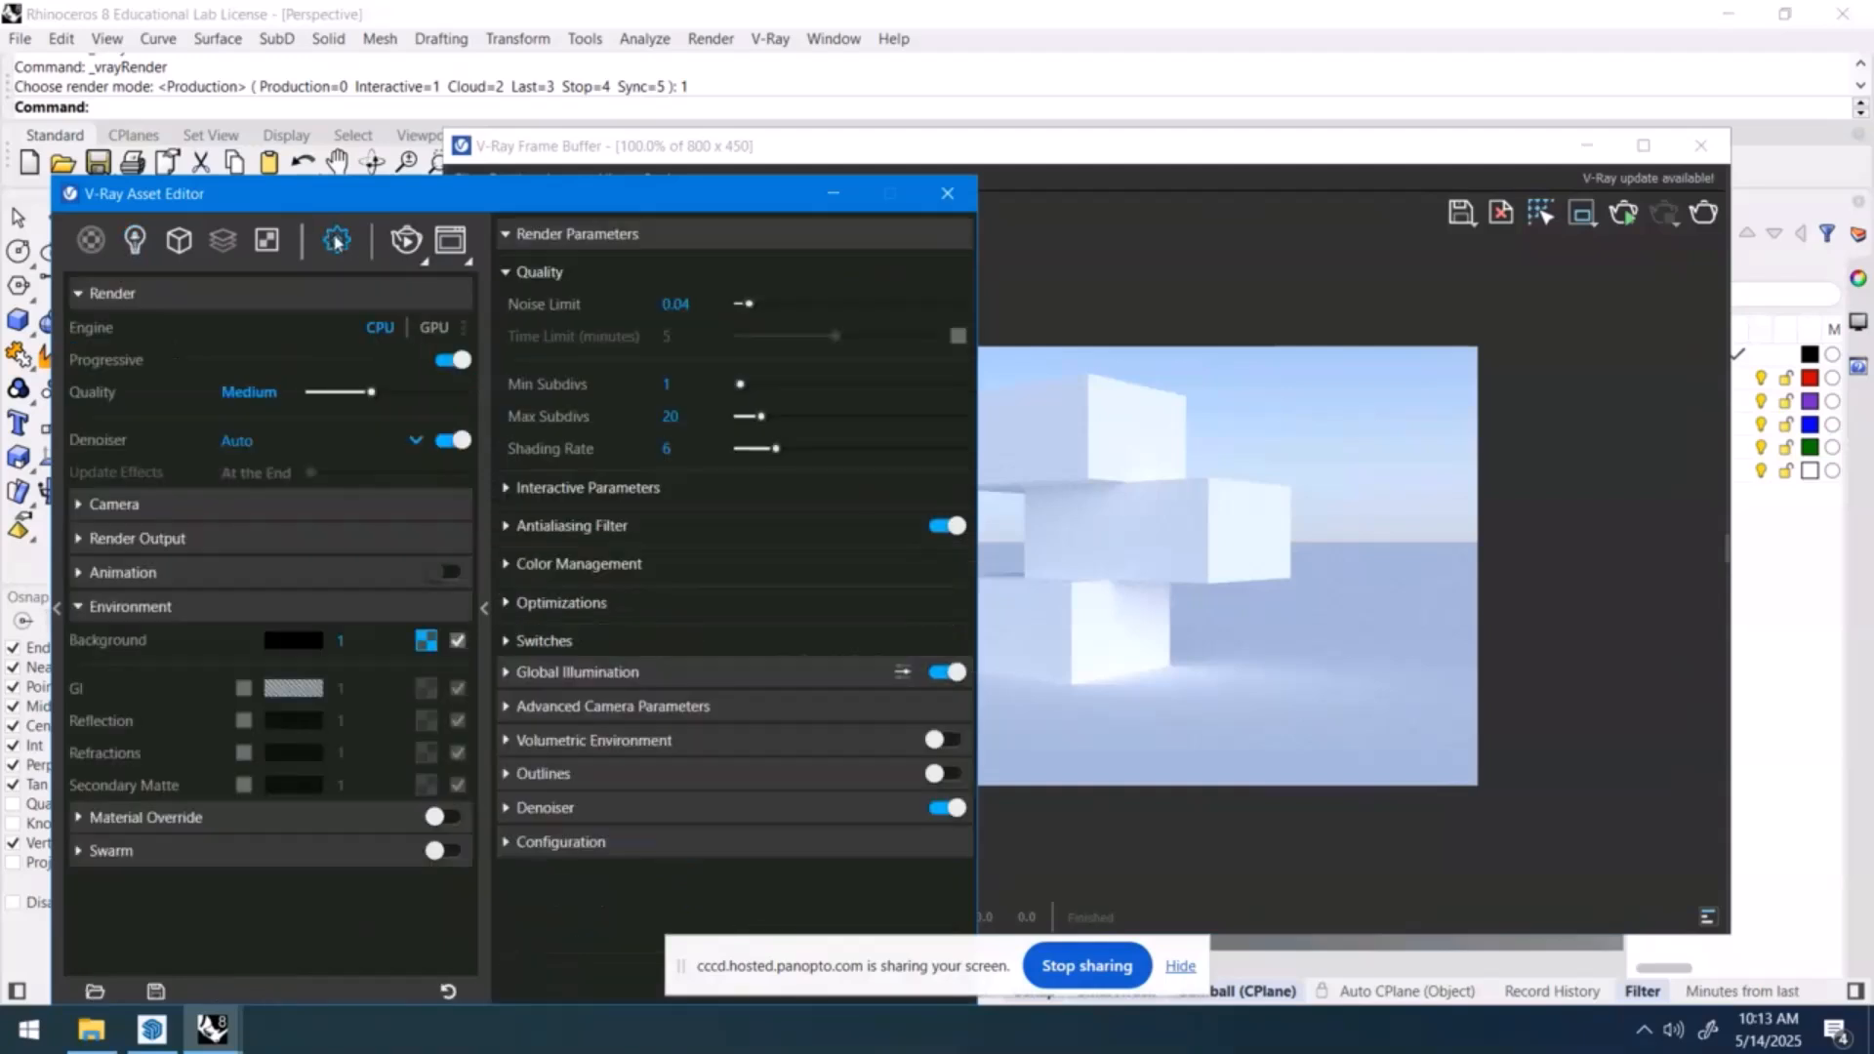
left_click(80, 538)
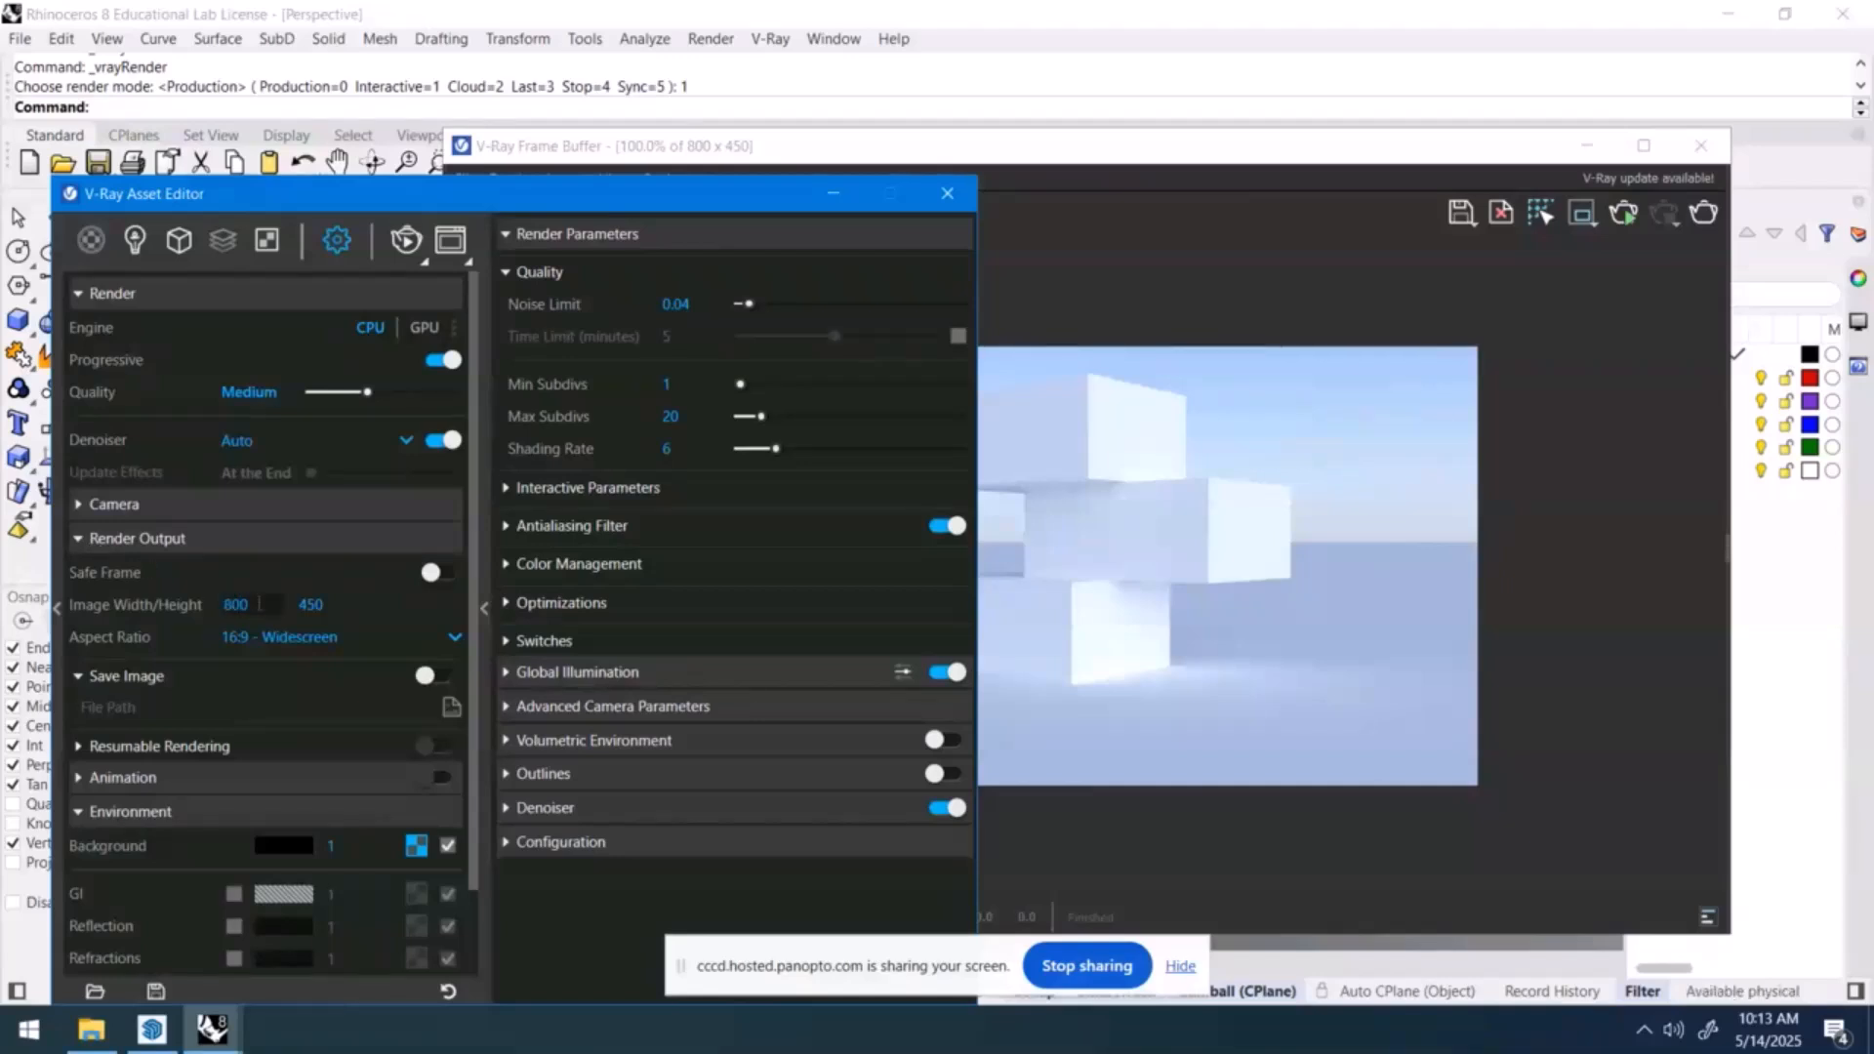
type("1920")
key("Return")
left_click_drag(556, 201, 528, 197)
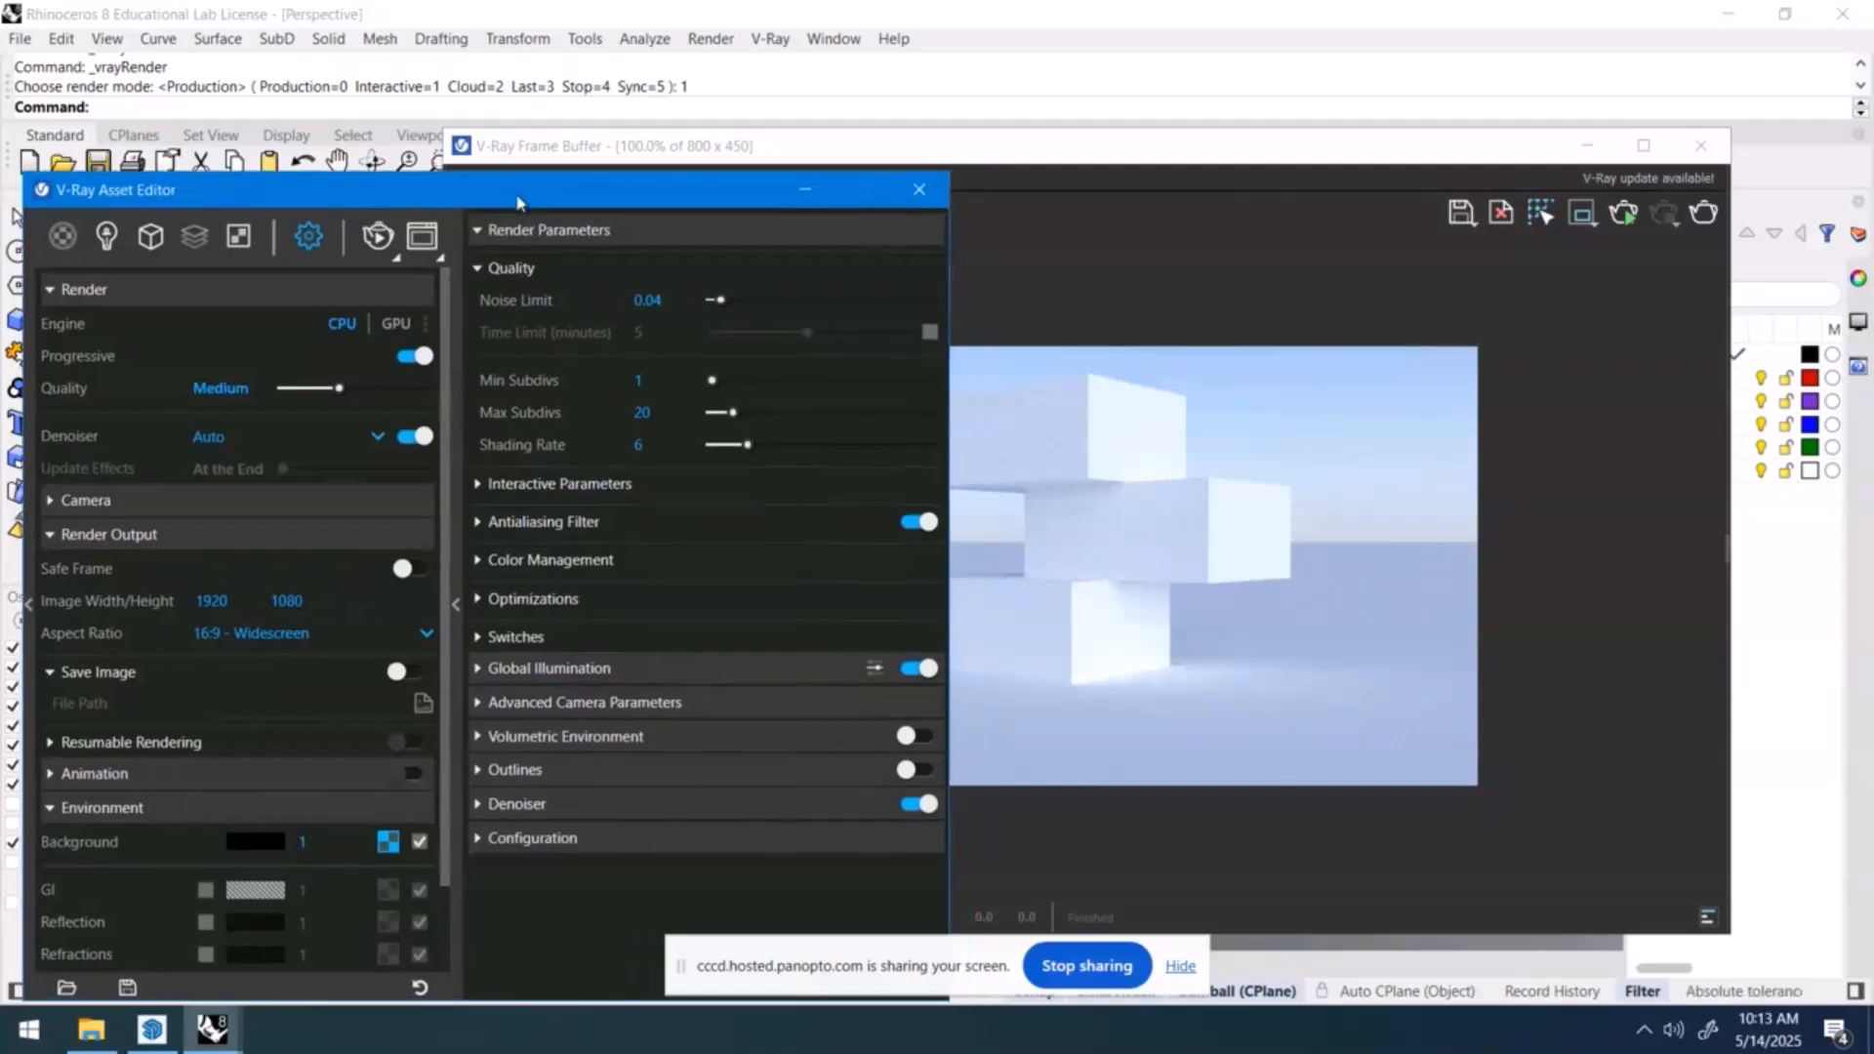
- Run a production render with V-Ray, and expand the Denoiser settings before minimizing the asset editor
left_click(397, 264)
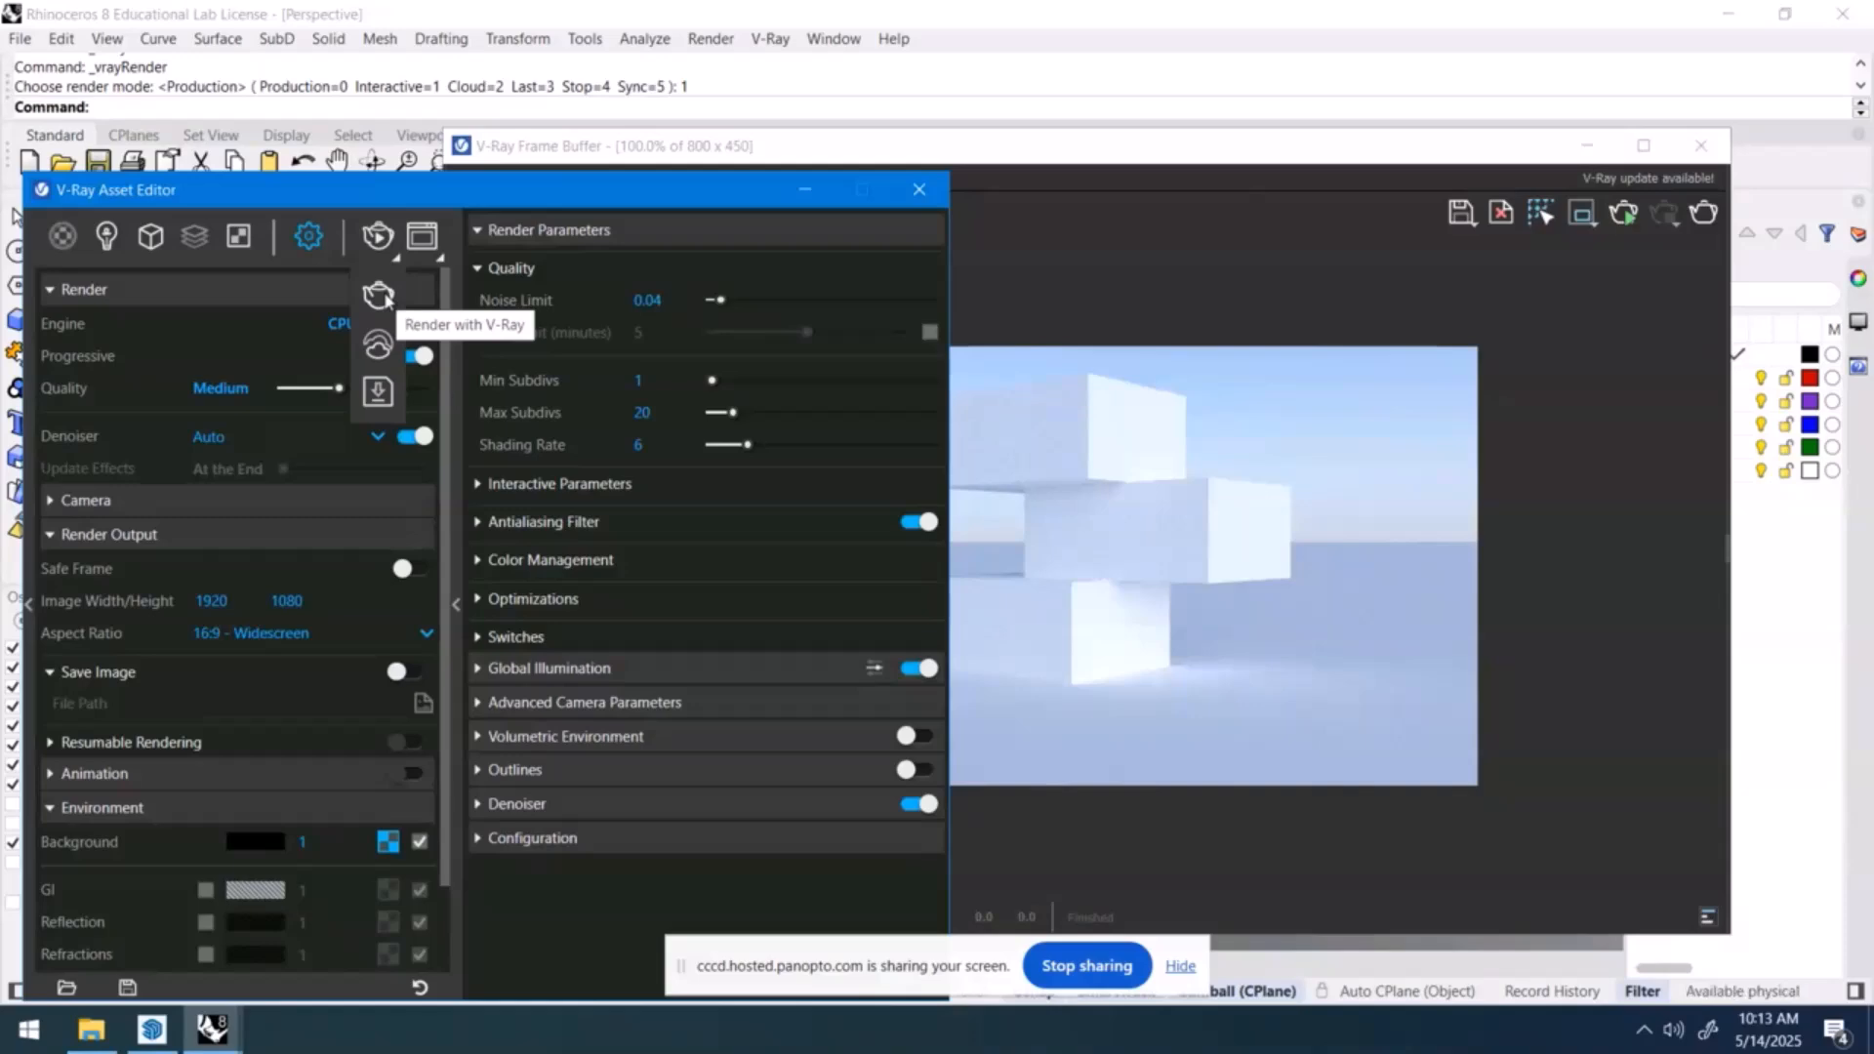
left_click(379, 295)
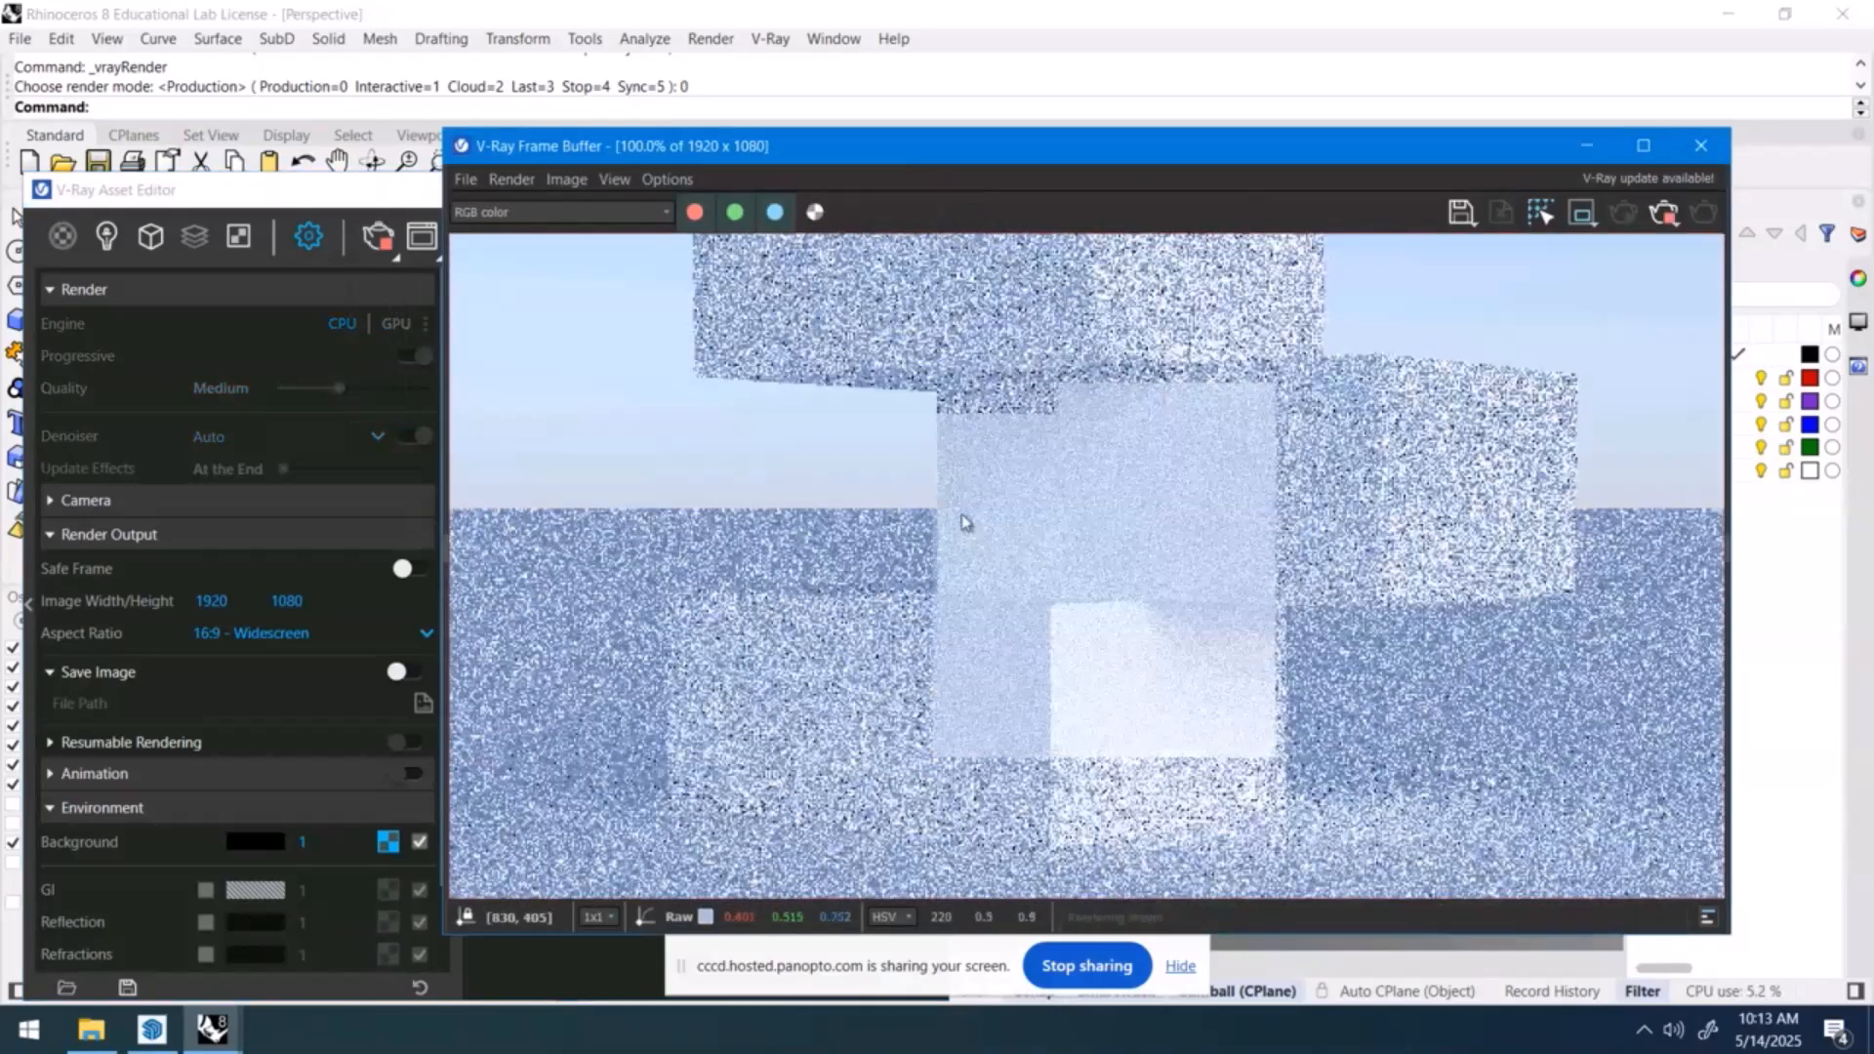
scroll(996, 571, "down", 2)
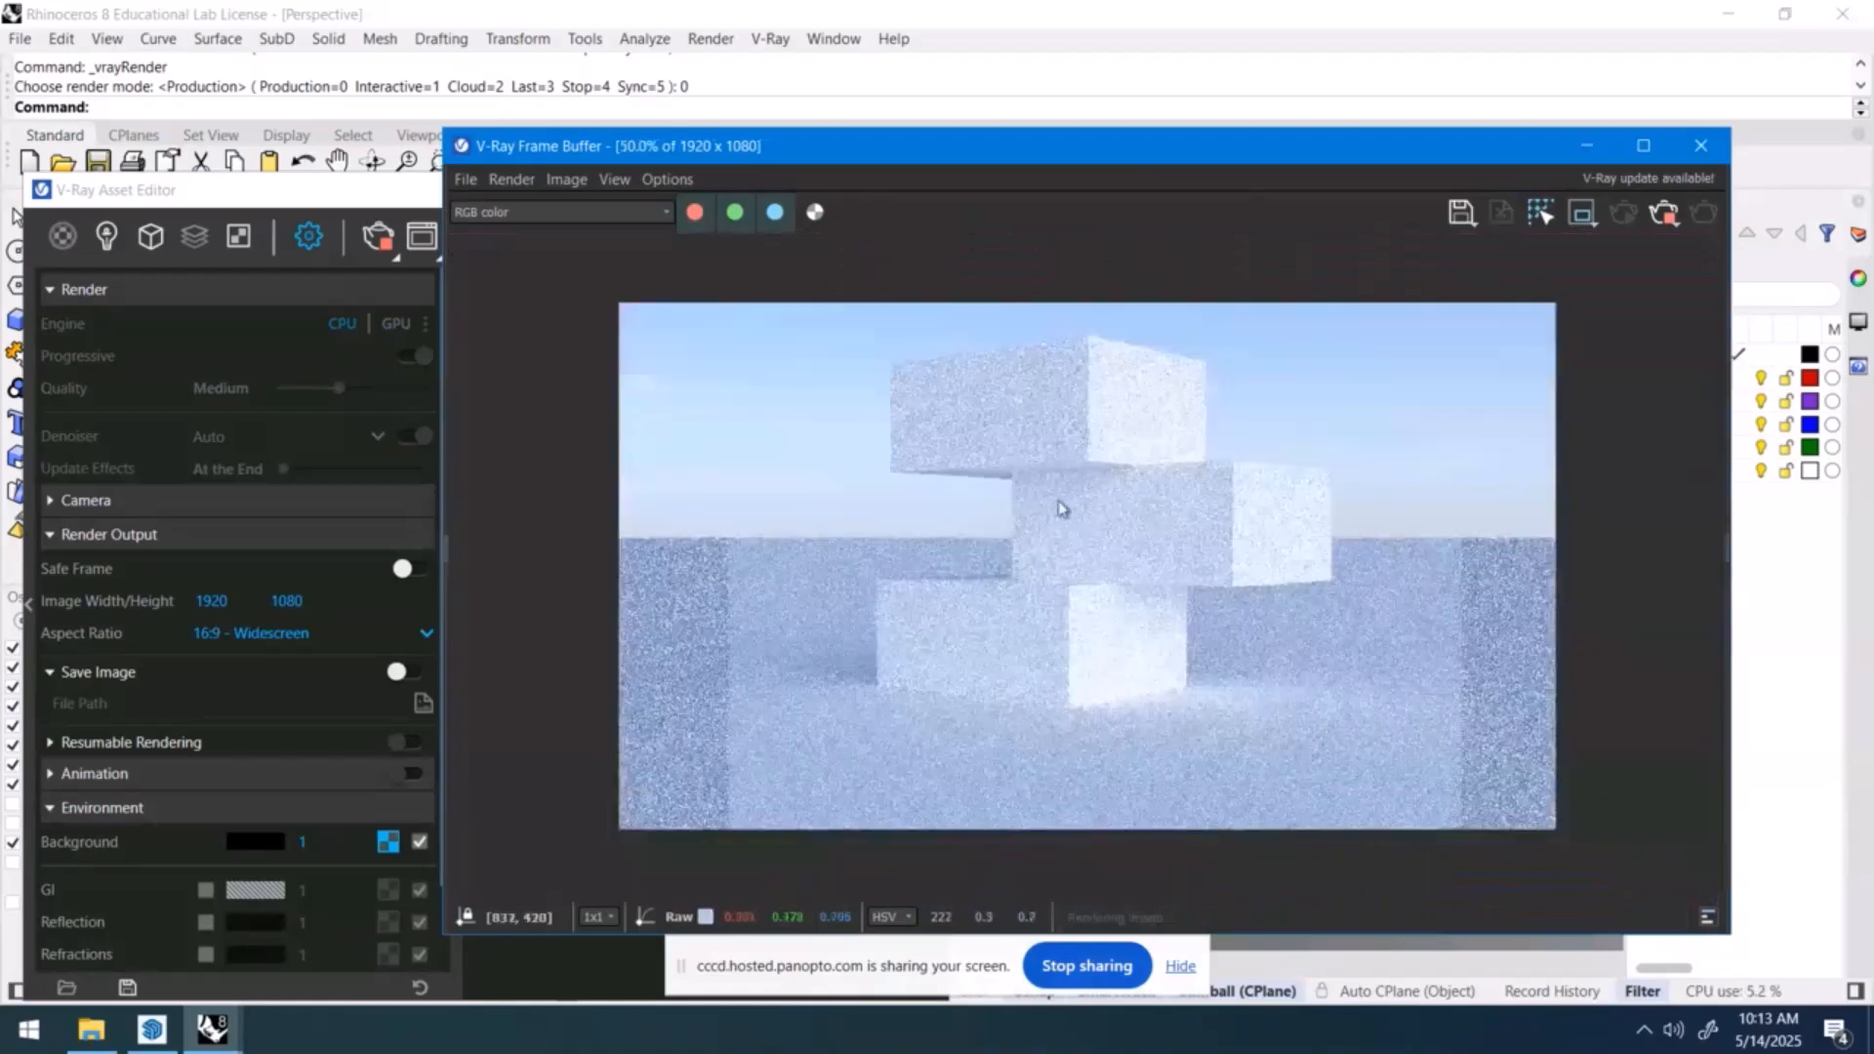
scroll(1048, 455, "up", 2)
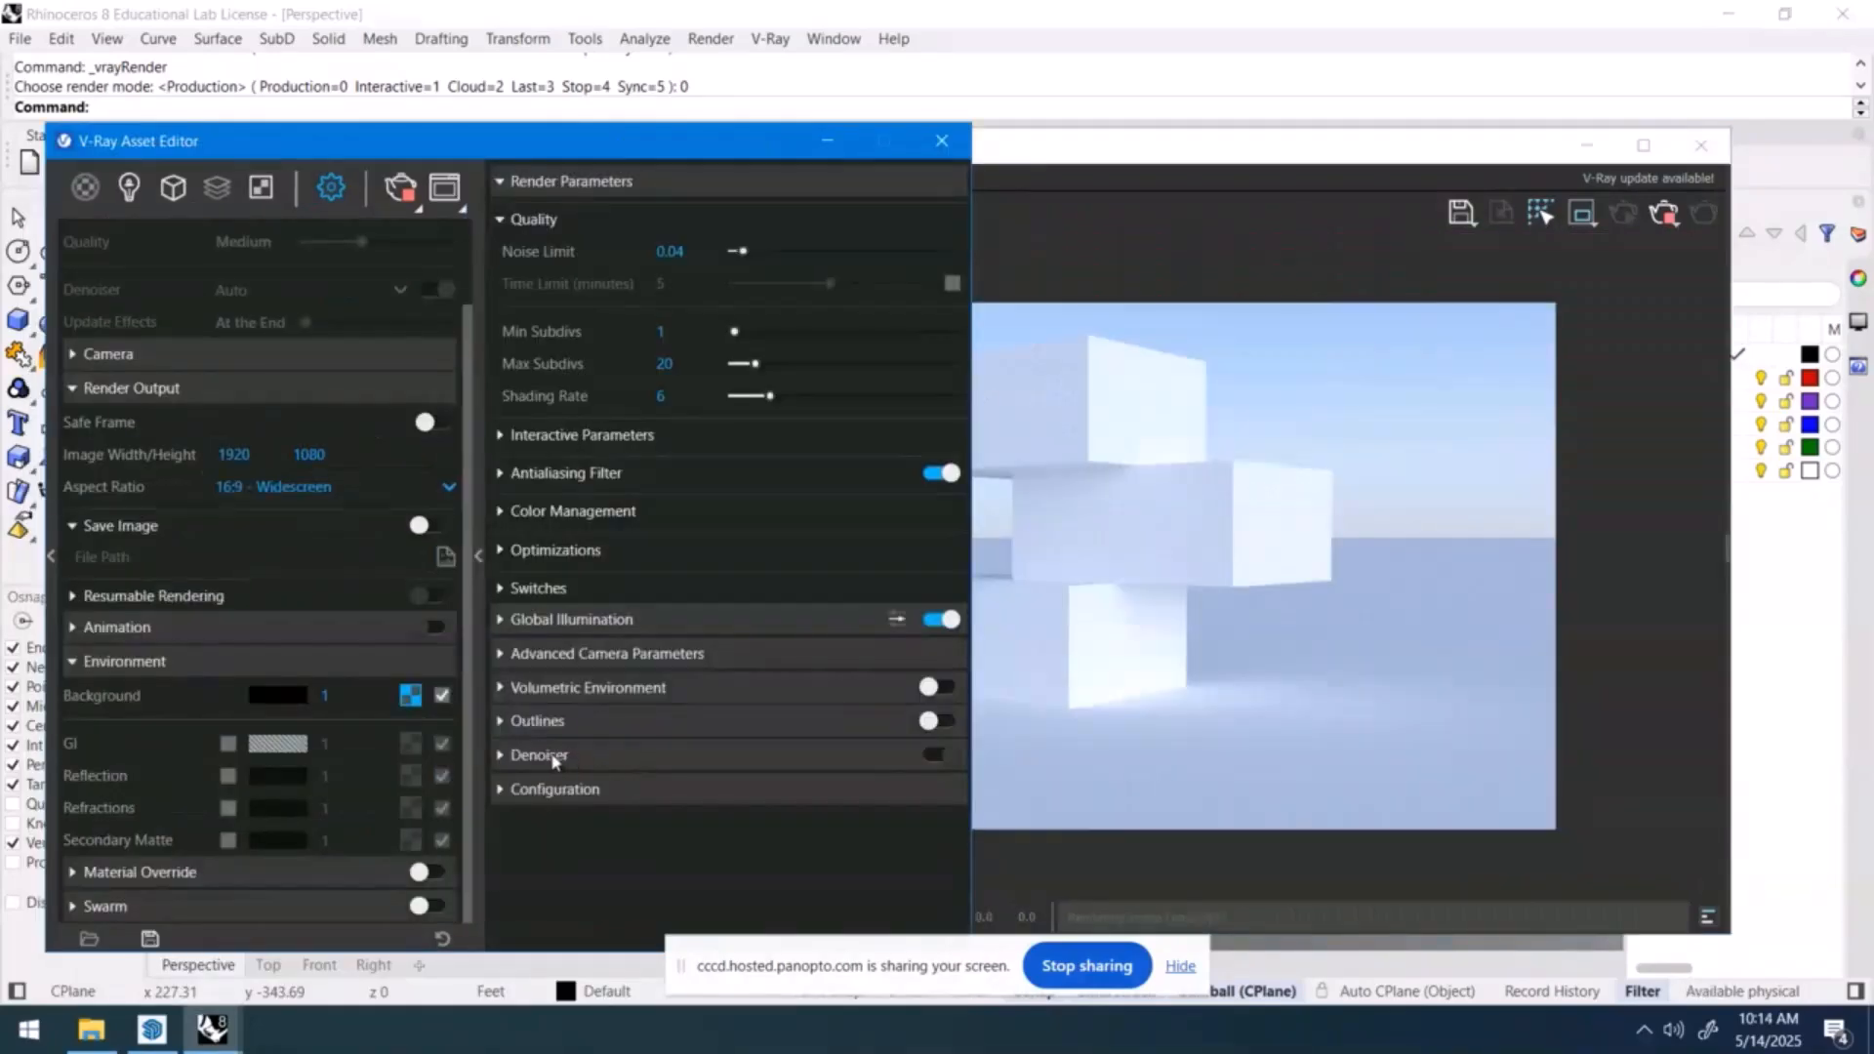
left_click(540, 756)
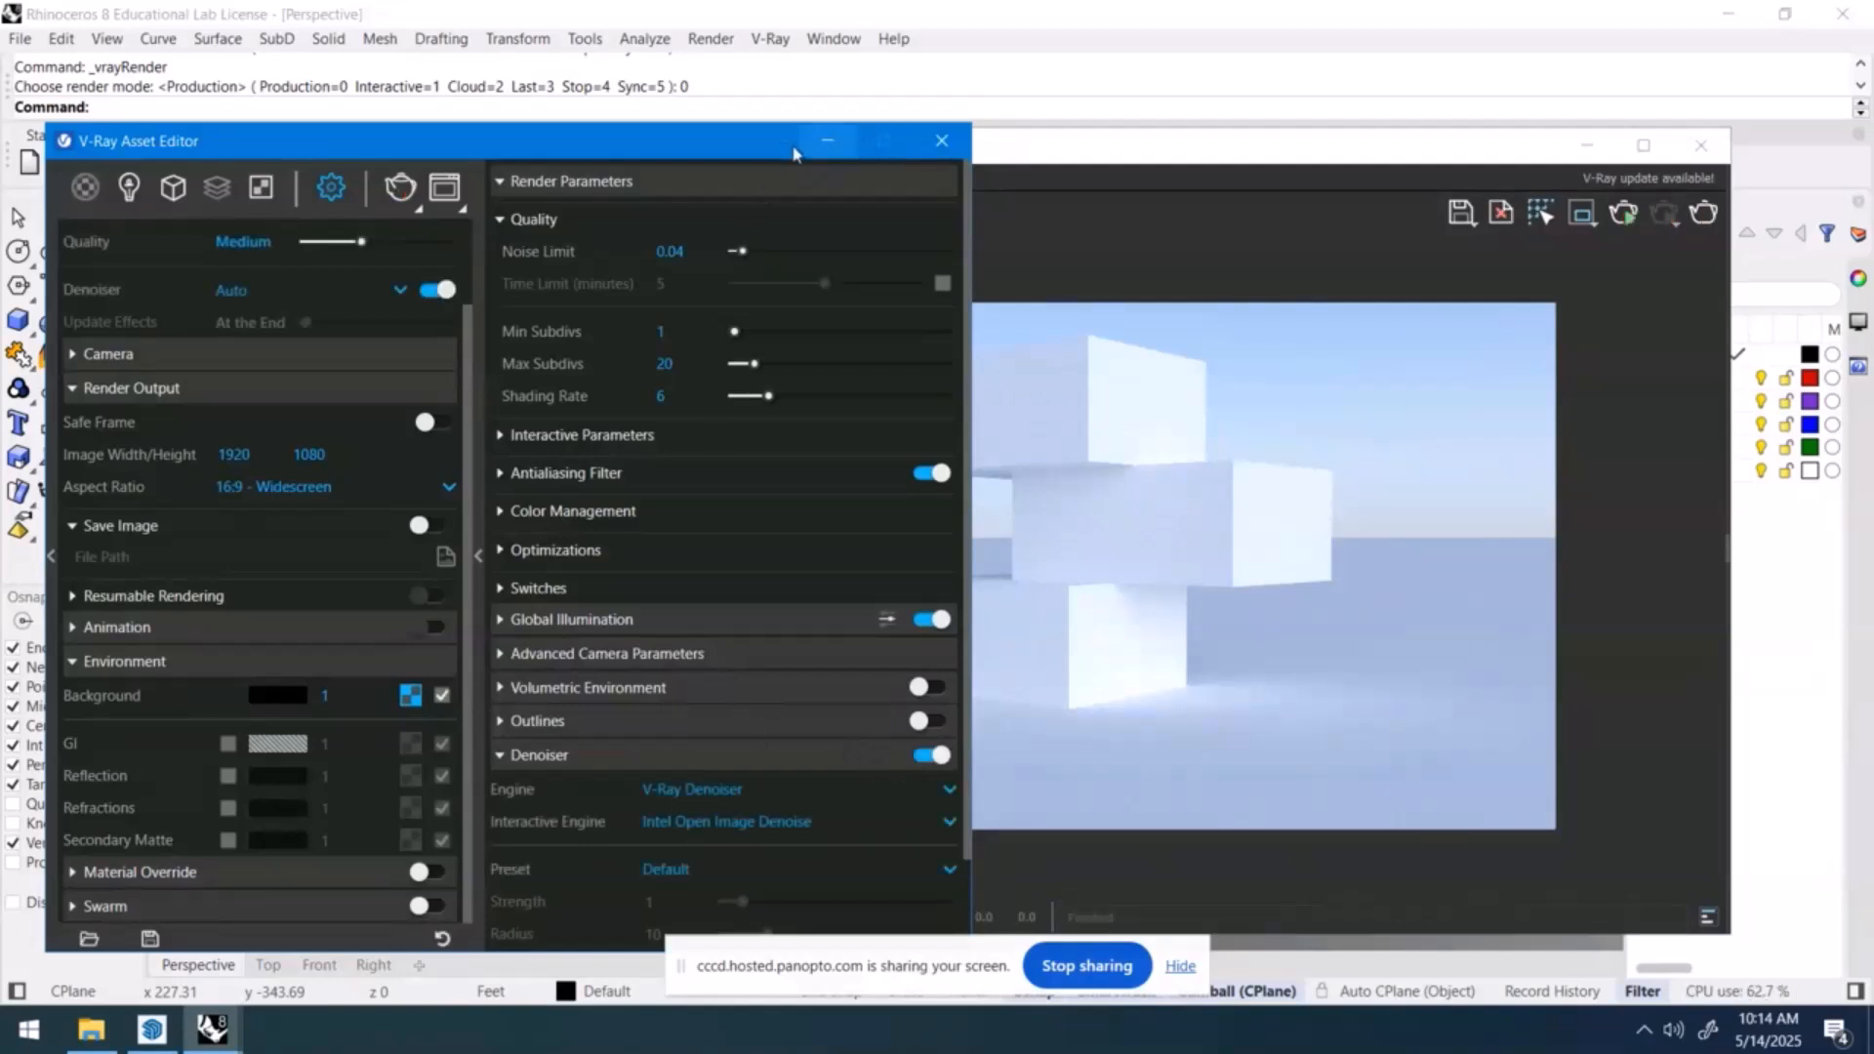
left_click(825, 146)
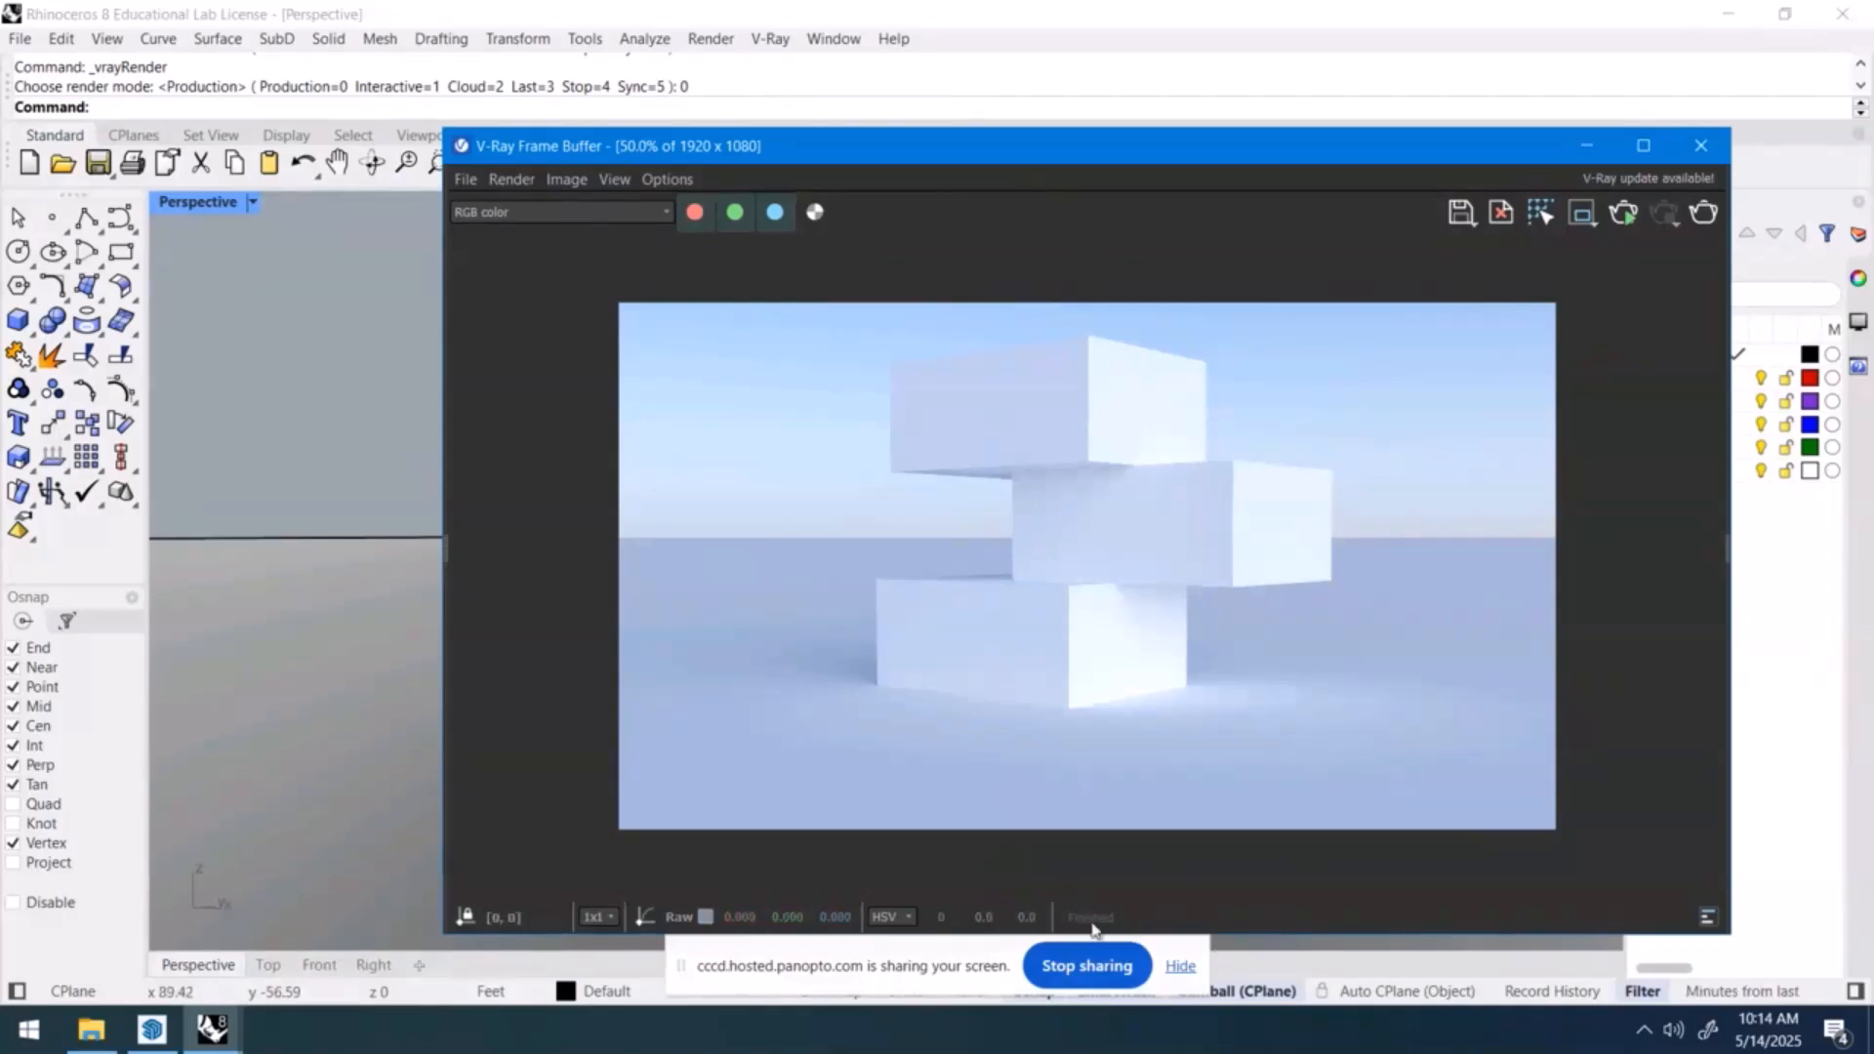
- Save the finished render as an image and close the frame buffer
left_click(1183, 965)
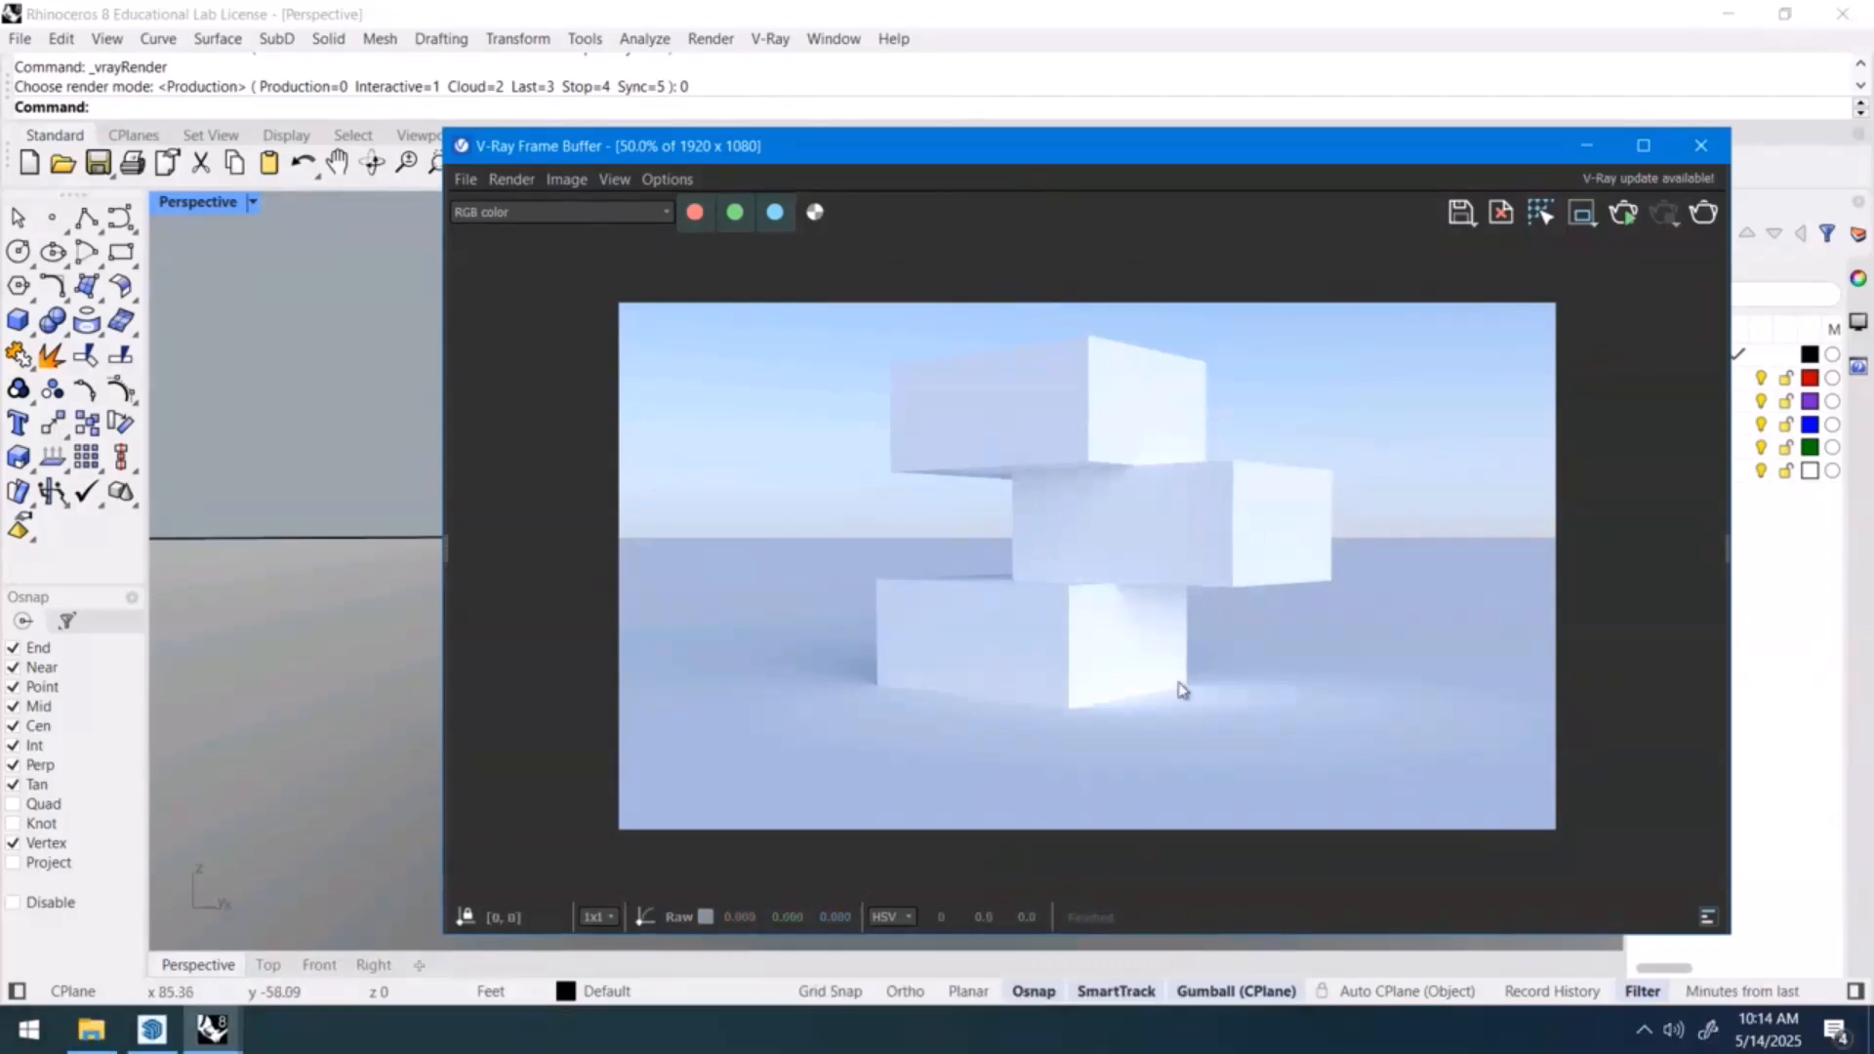
left_click(1464, 217)
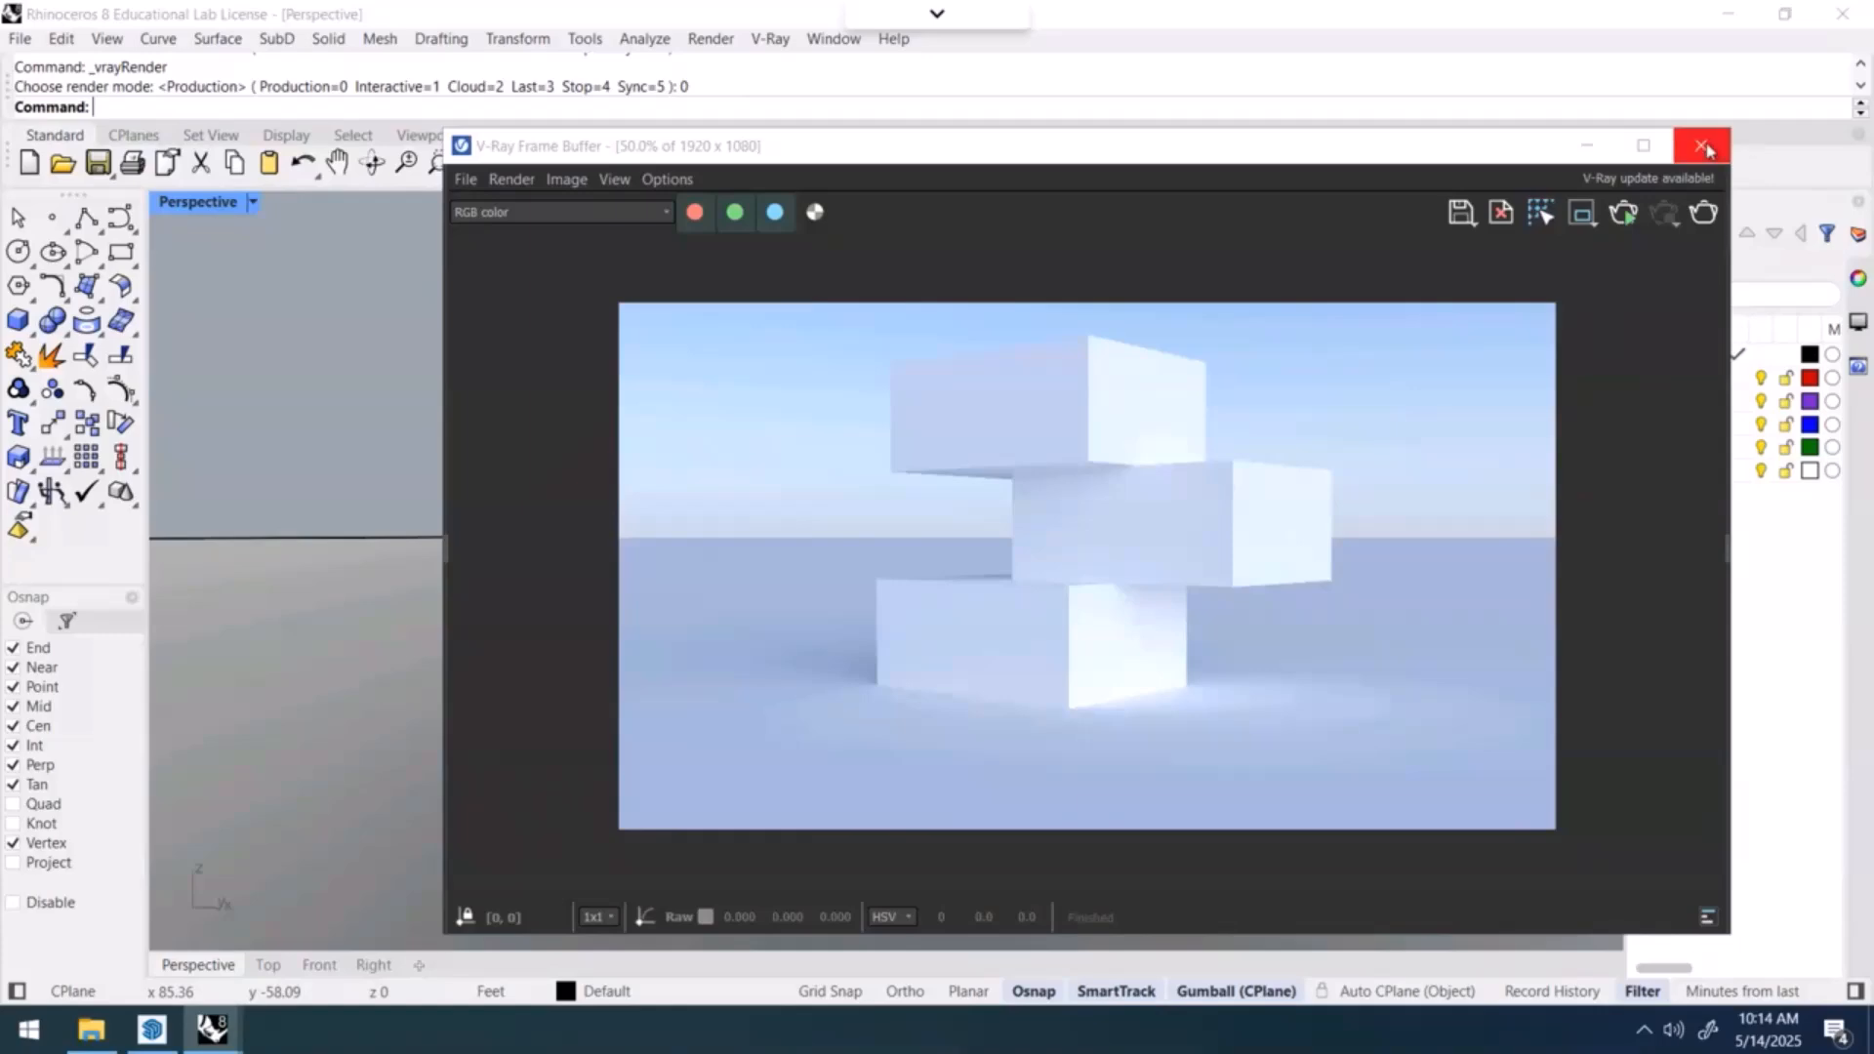
left_click(1701, 146)
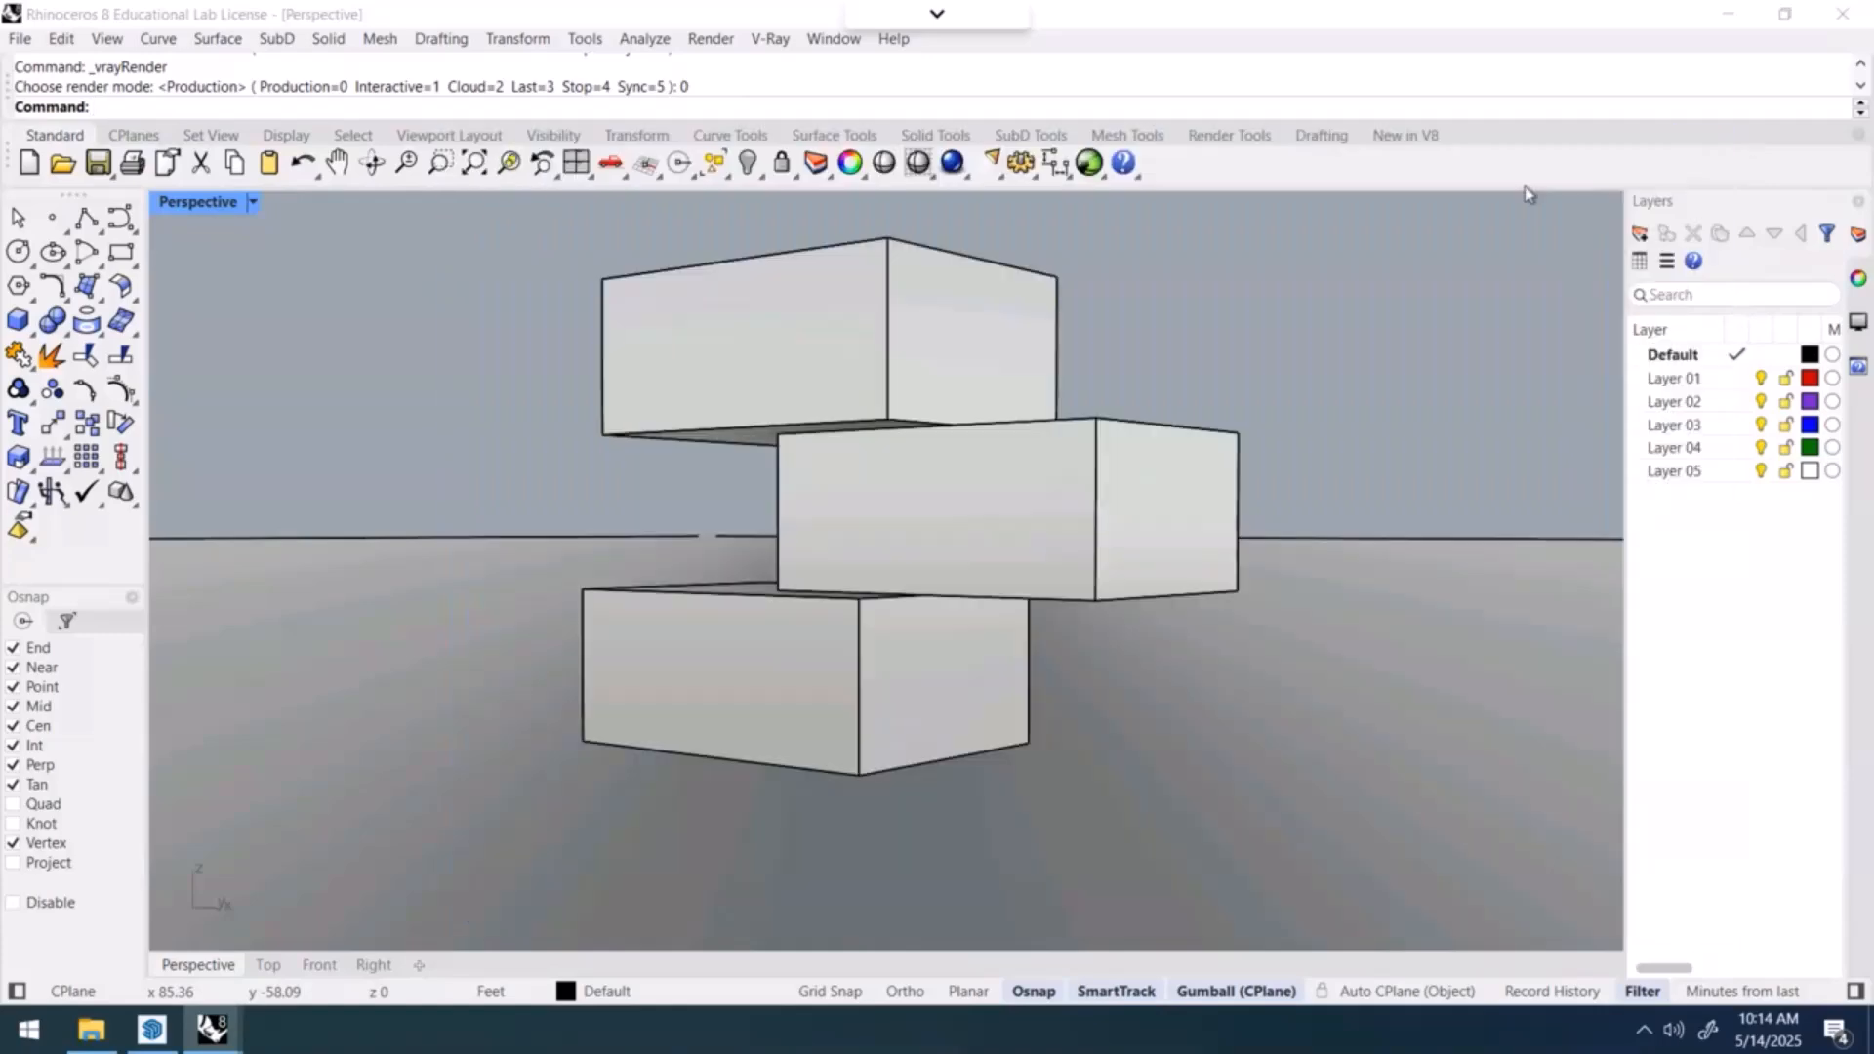
- Minimize Rhino, switch to Illustrator and reposition the render test.png image relative to the artboard
left_click(1727, 18)
left_click(1344, 123)
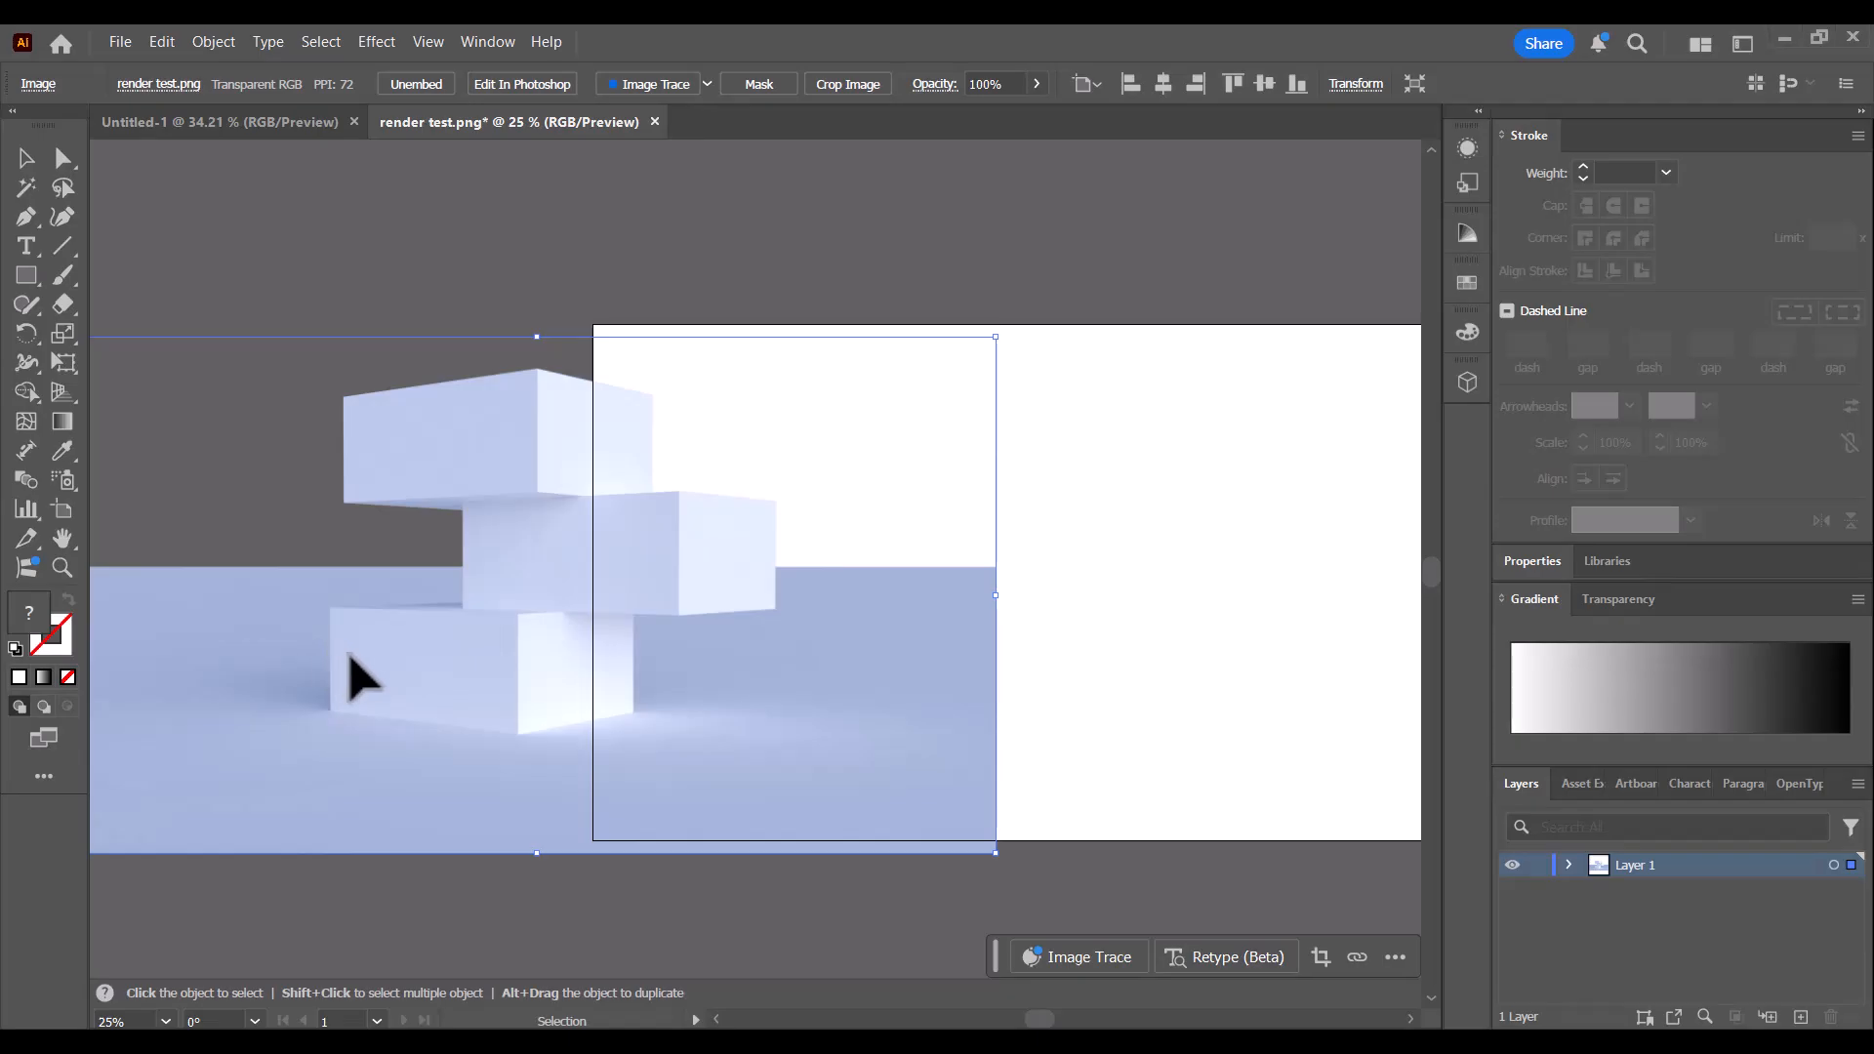
left_click_drag(348, 657, 306, 682)
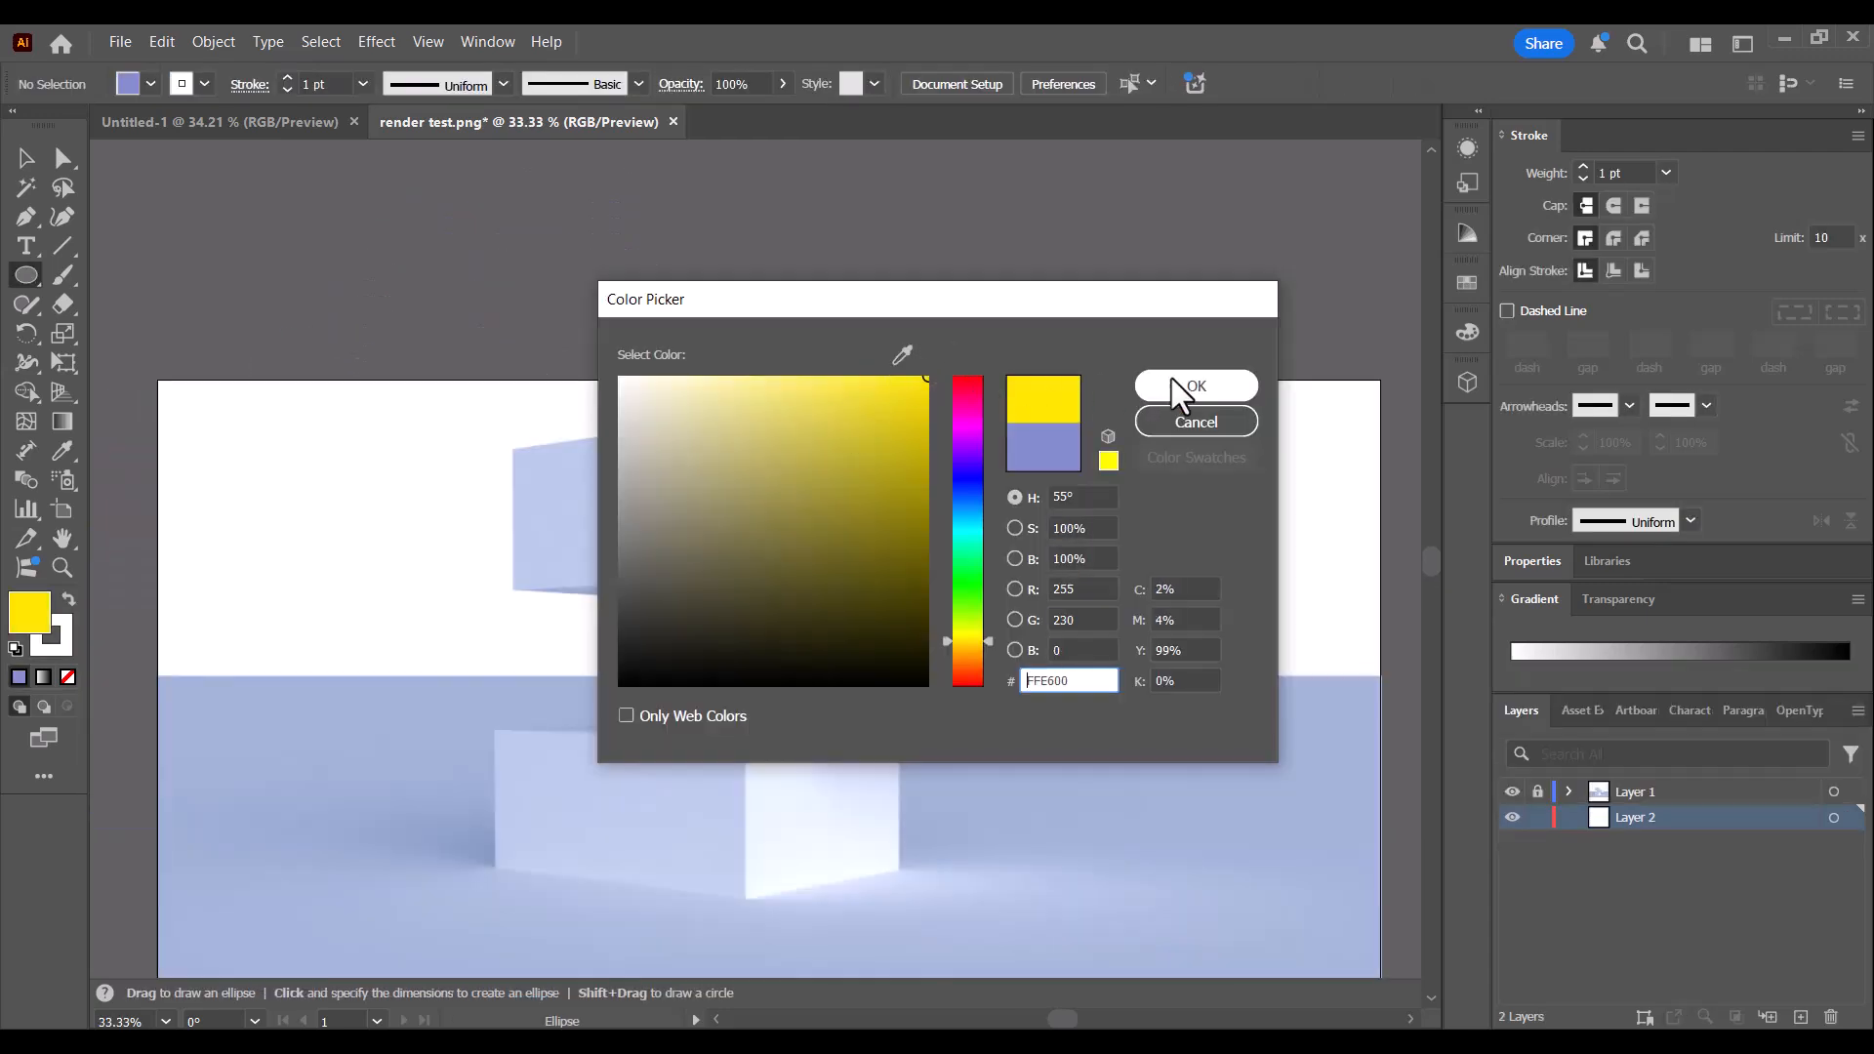
- Set the fill to yellow FFE600, draw a large circle on Layer 2 and position it behind the stacked boxes' upper left
left_click(1189, 389)
left_click_drag(370, 426, 858, 812, "shift")
left_click(27, 158)
left_click_drag(449, 566, 406, 558)
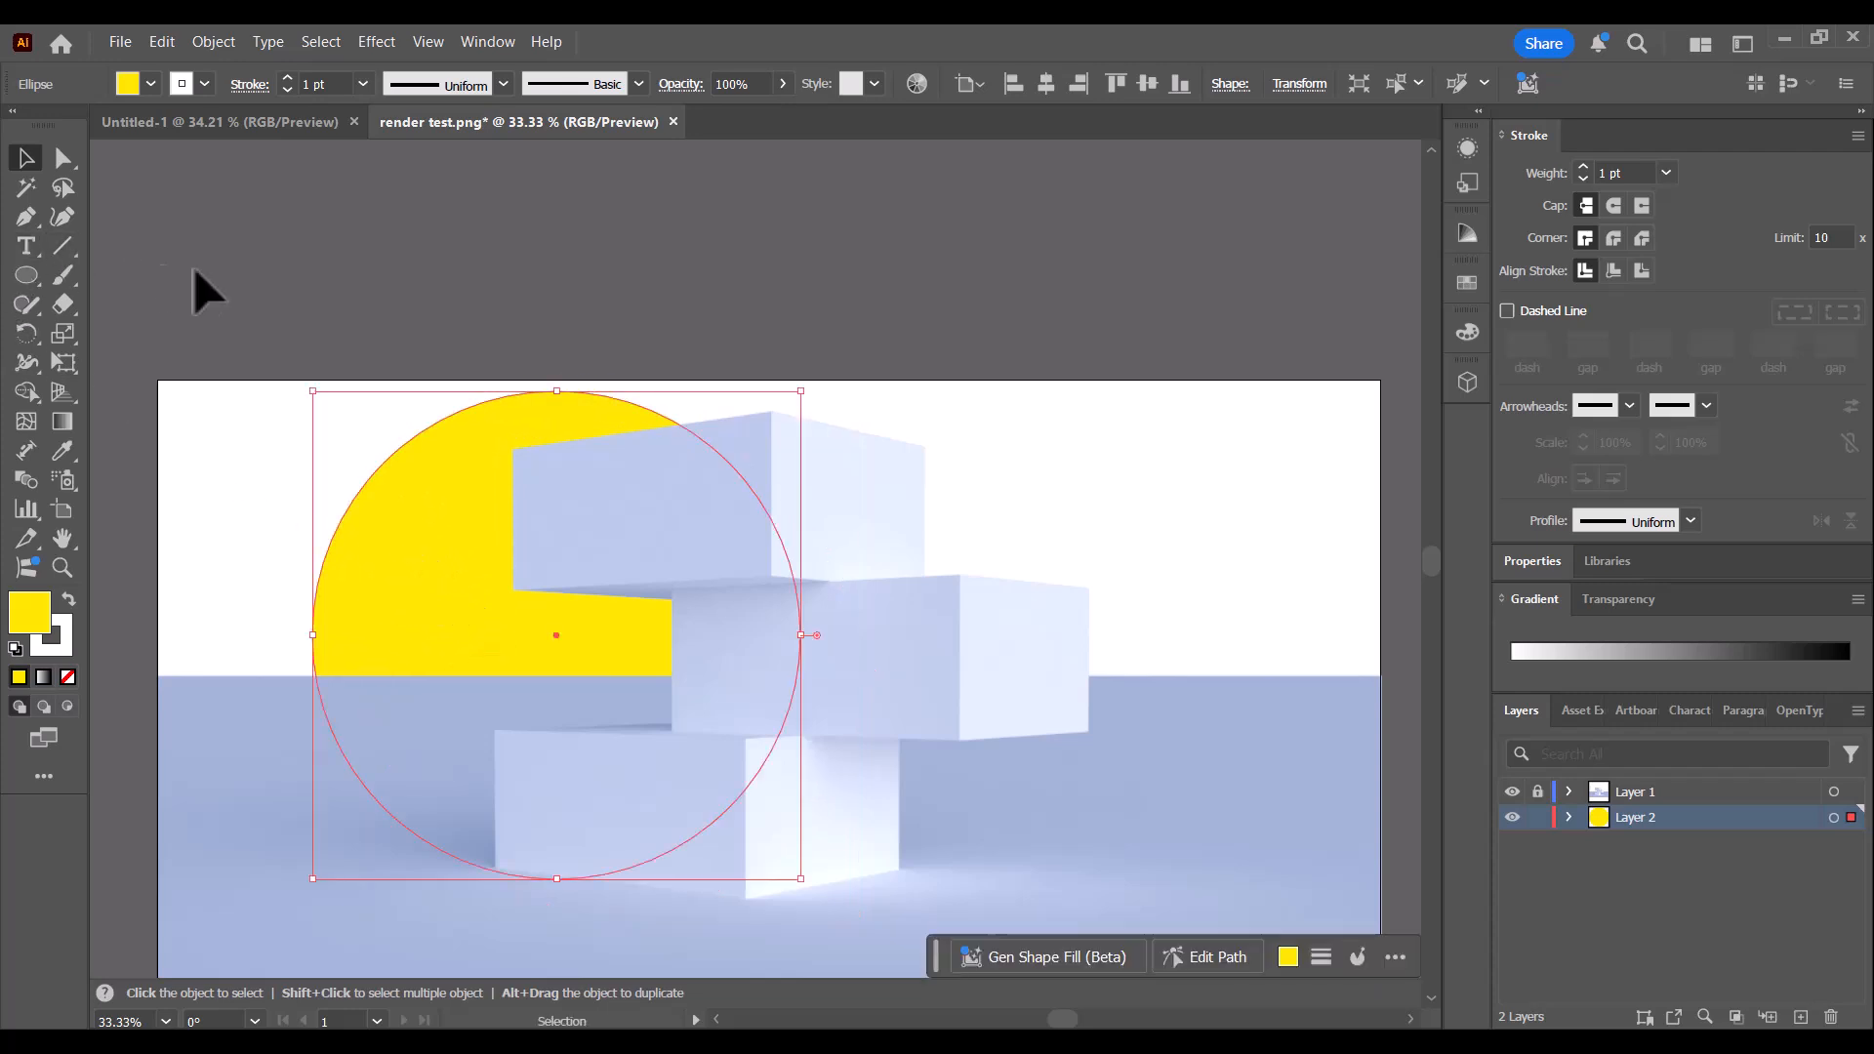
left_click(231, 281)
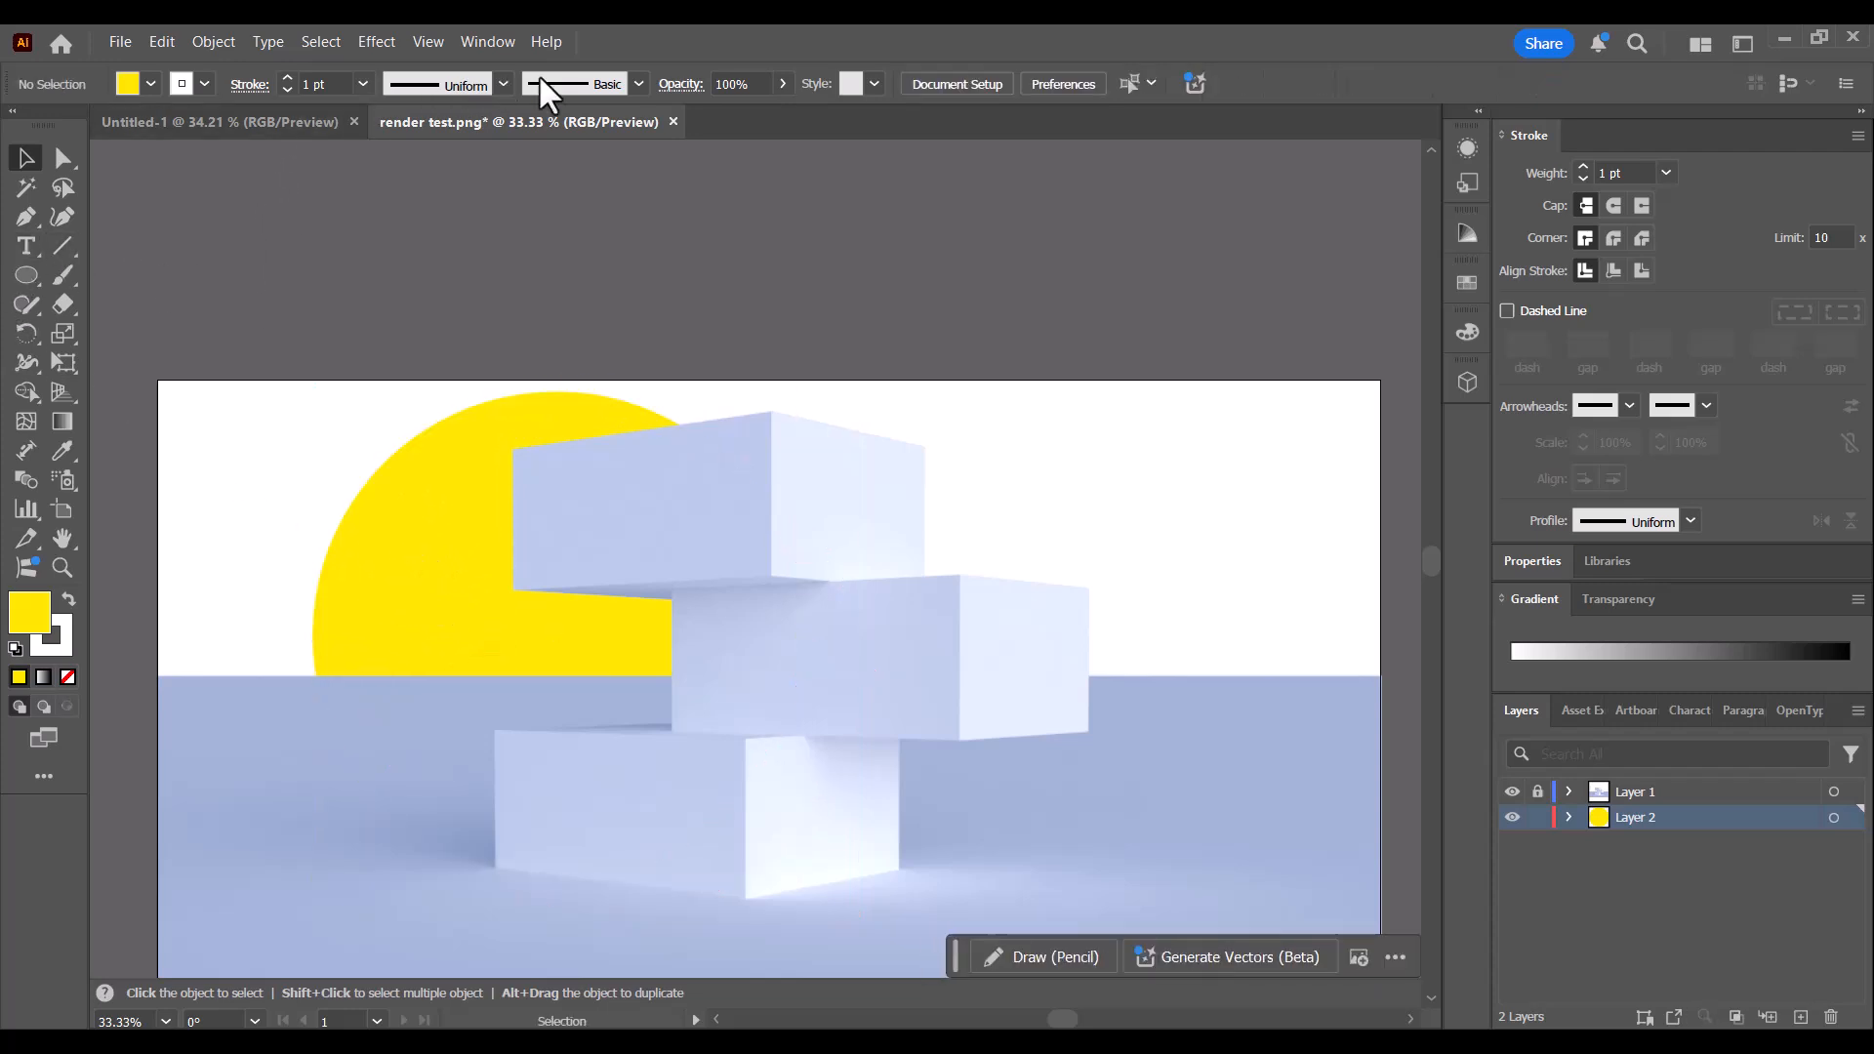